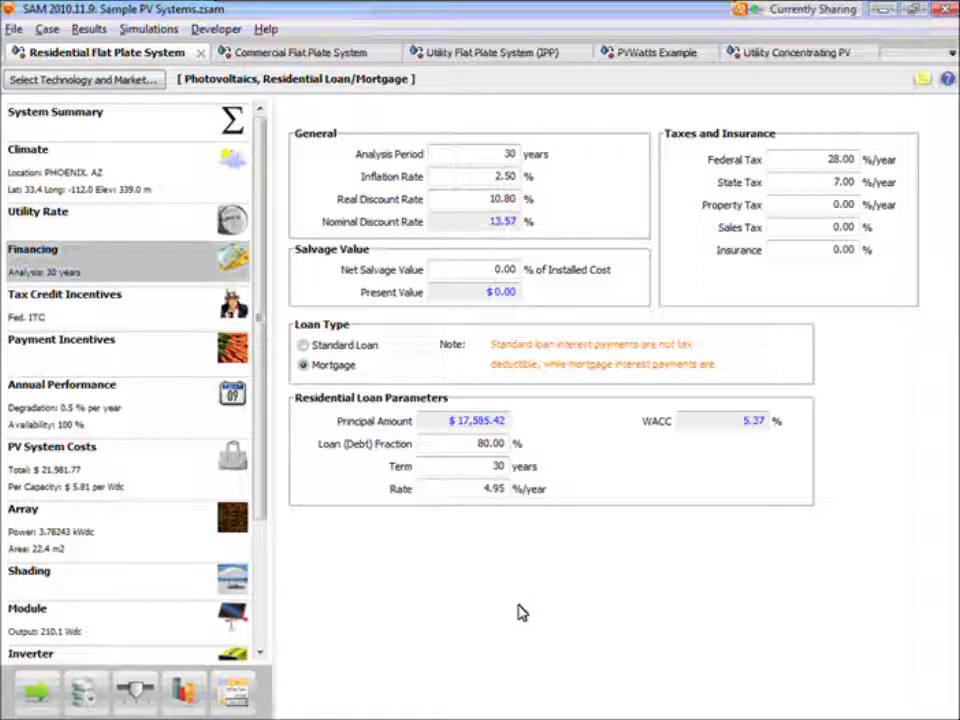
# - Show the Commercial Flat Plate System case's utility rate inputs, with a flat 0.12 $/kWh buy rate
pyautogui.click(349, 56)
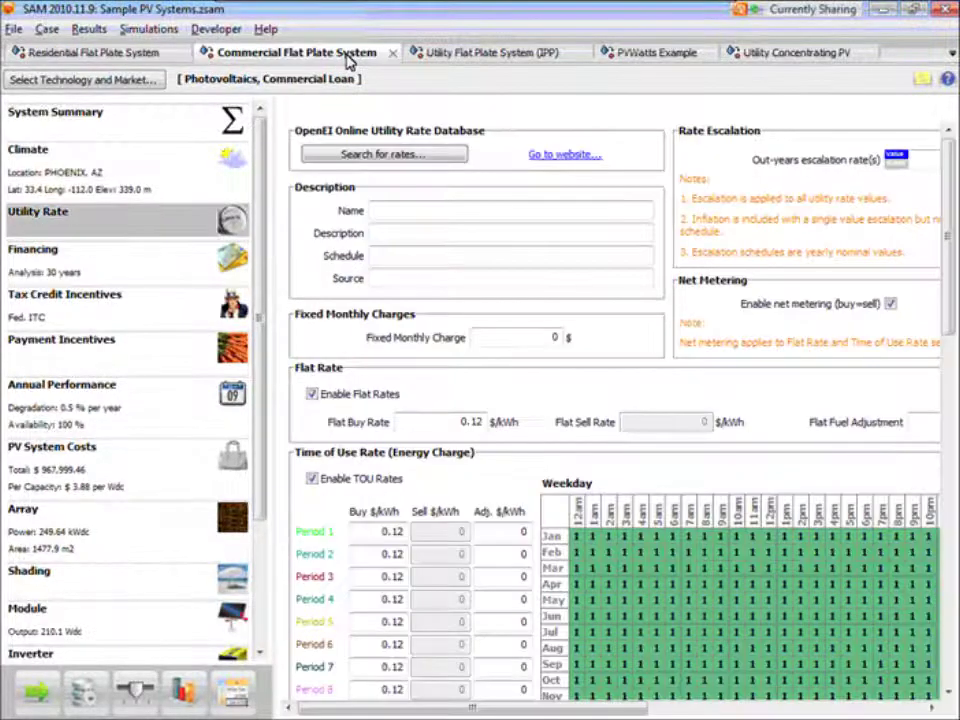
# - Cycle twice through the IPP, PVWatts Example, Concentrating PV and Commercial cases, ending on Residential financing
pyautogui.click(495, 58)
pyautogui.click(649, 55)
pyautogui.click(790, 55)
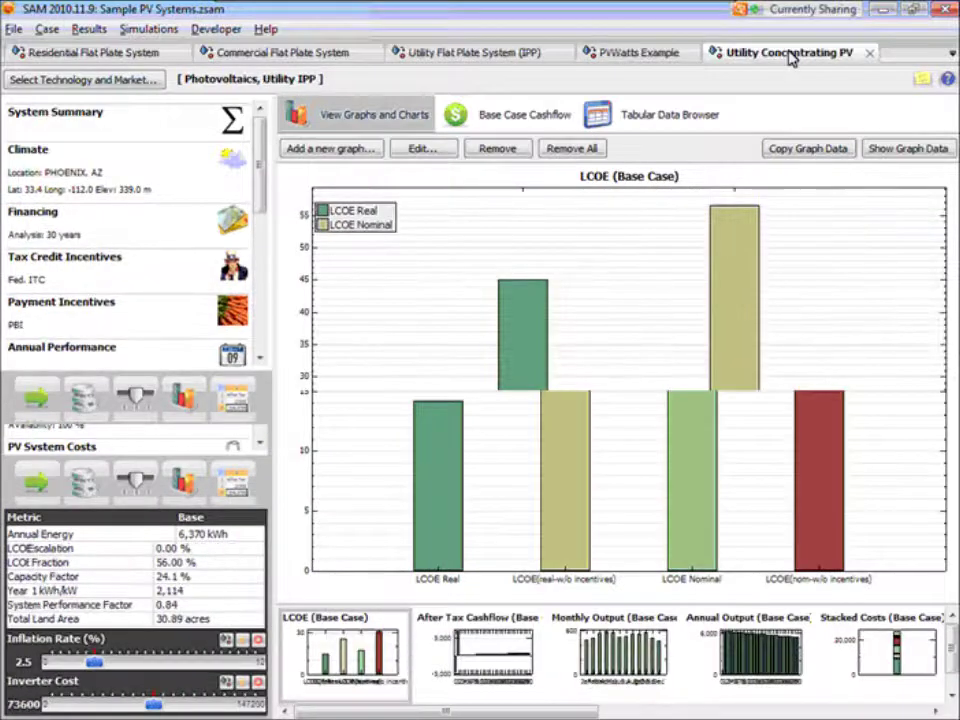
pyautogui.click(157, 56)
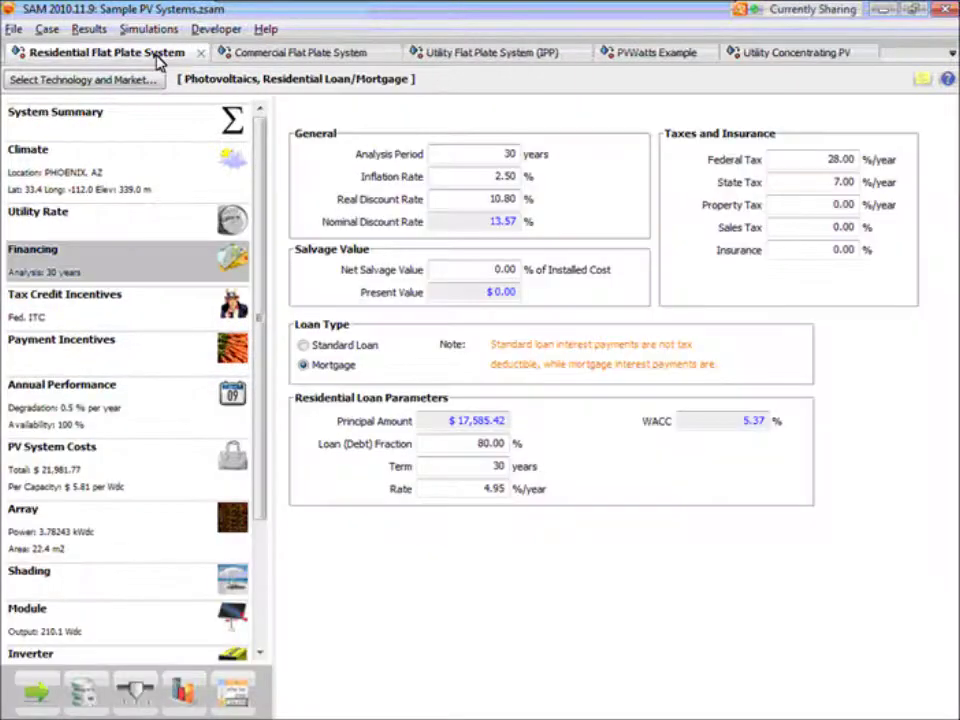
pyautogui.click(281, 58)
pyautogui.click(448, 58)
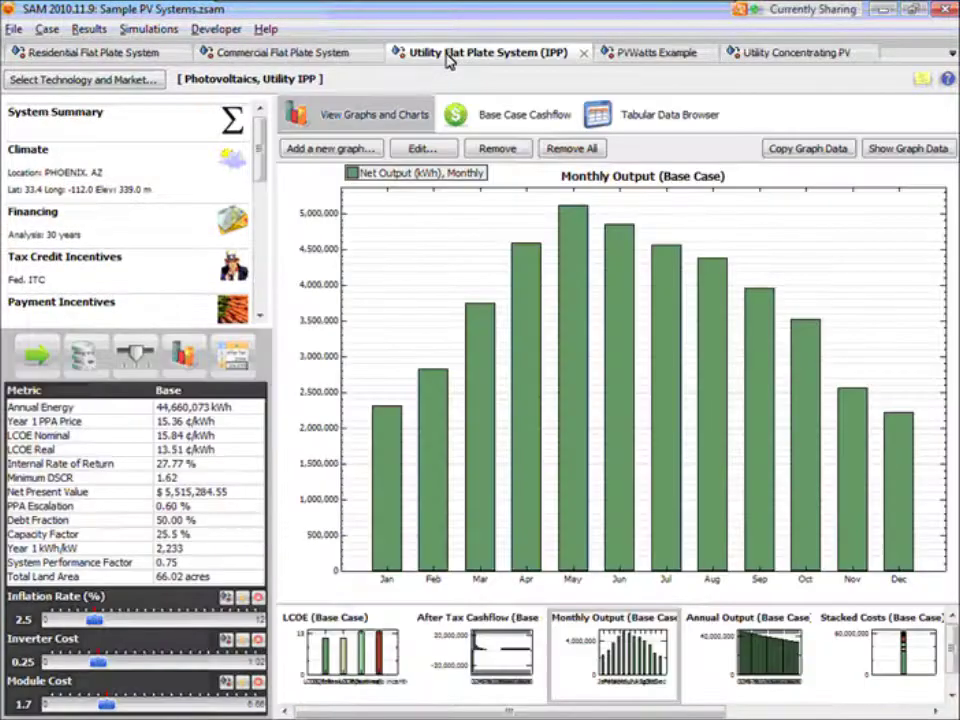
pyautogui.click(630, 62)
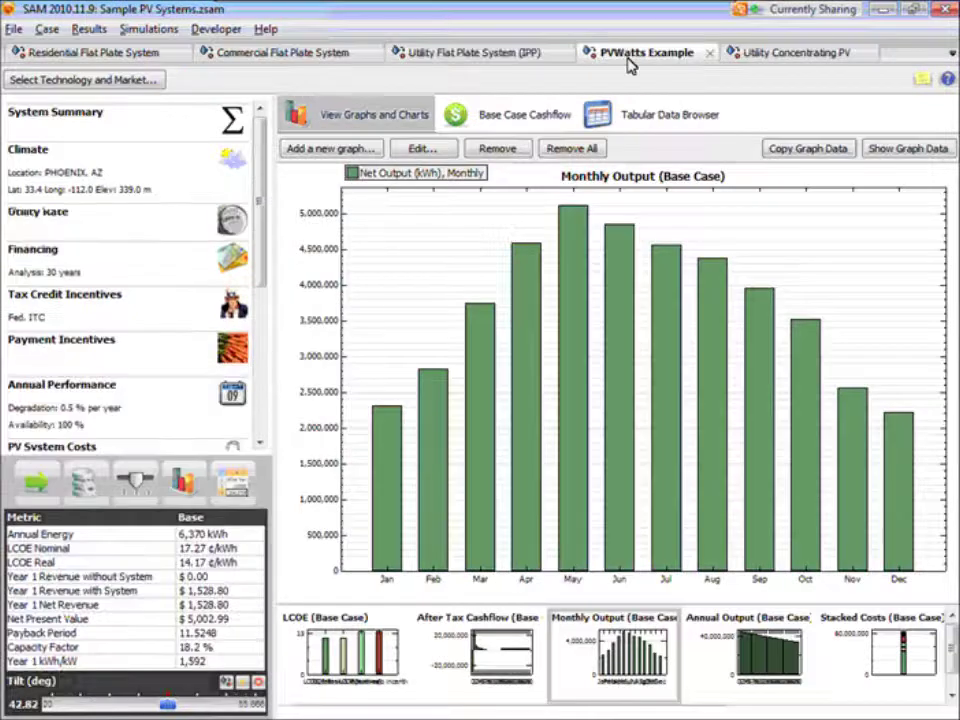
pyautogui.click(152, 62)
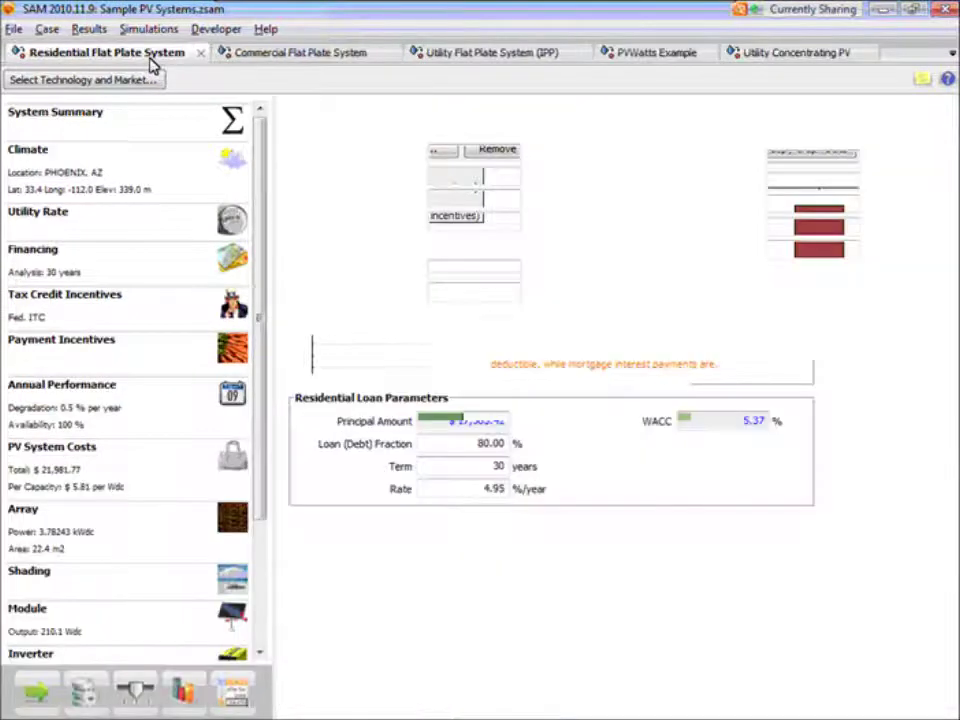
# - Open the Commercial Flat Plate System case's financing inputs
pyautogui.click(279, 58)
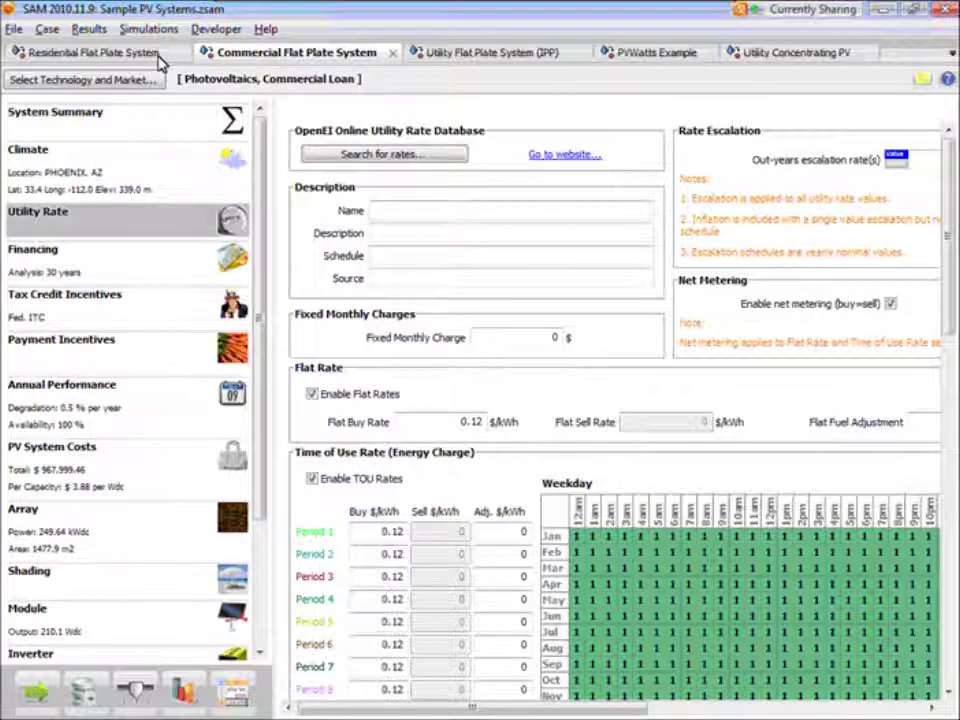
pyautogui.click(160, 60)
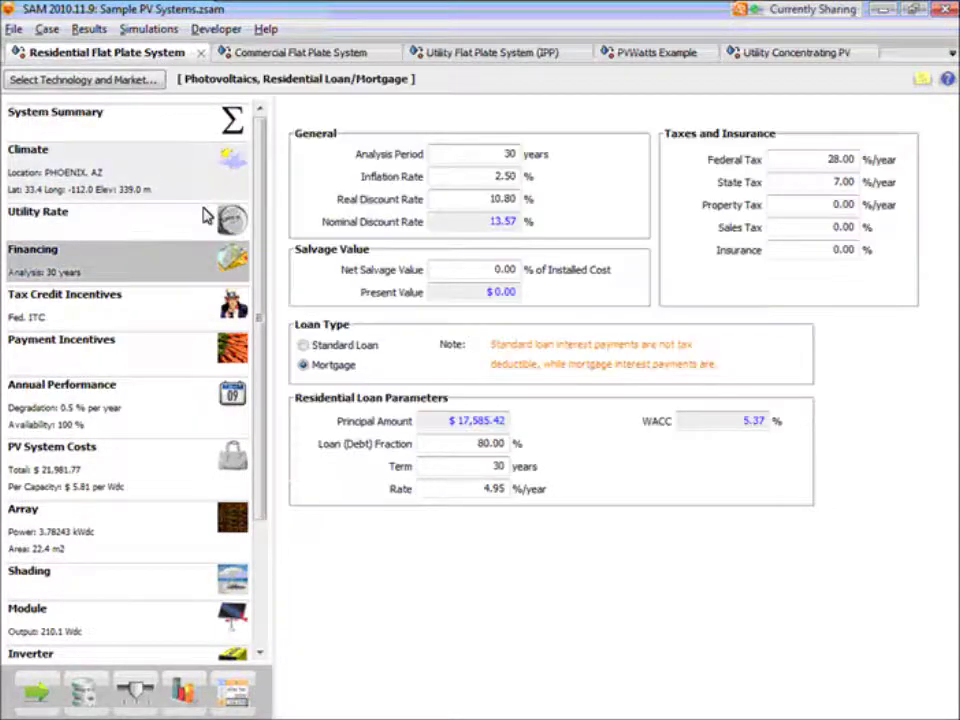
pyautogui.click(289, 58)
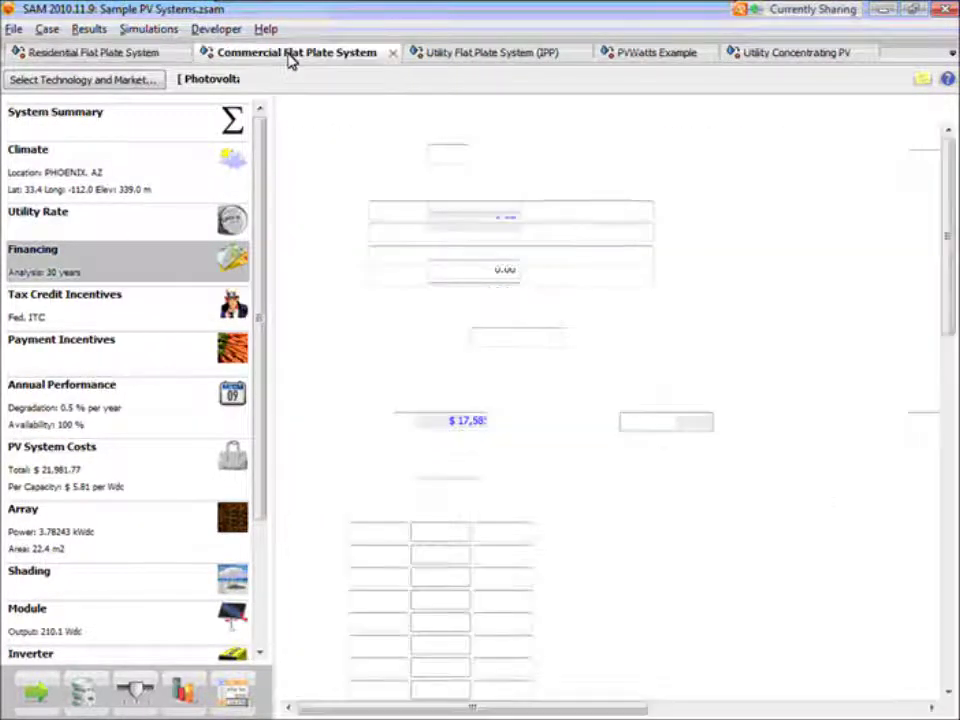
pyautogui.click(133, 265)
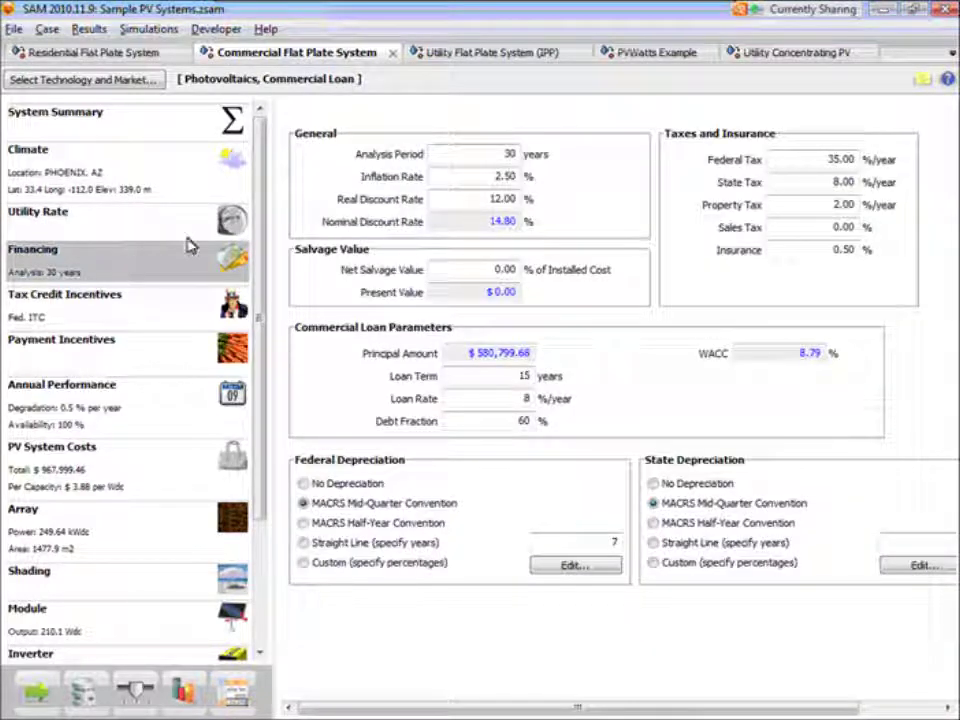
# - Show the IPP case's financing: a 15-year loan at 8%/year with 50% debt fraction
pyautogui.click(464, 56)
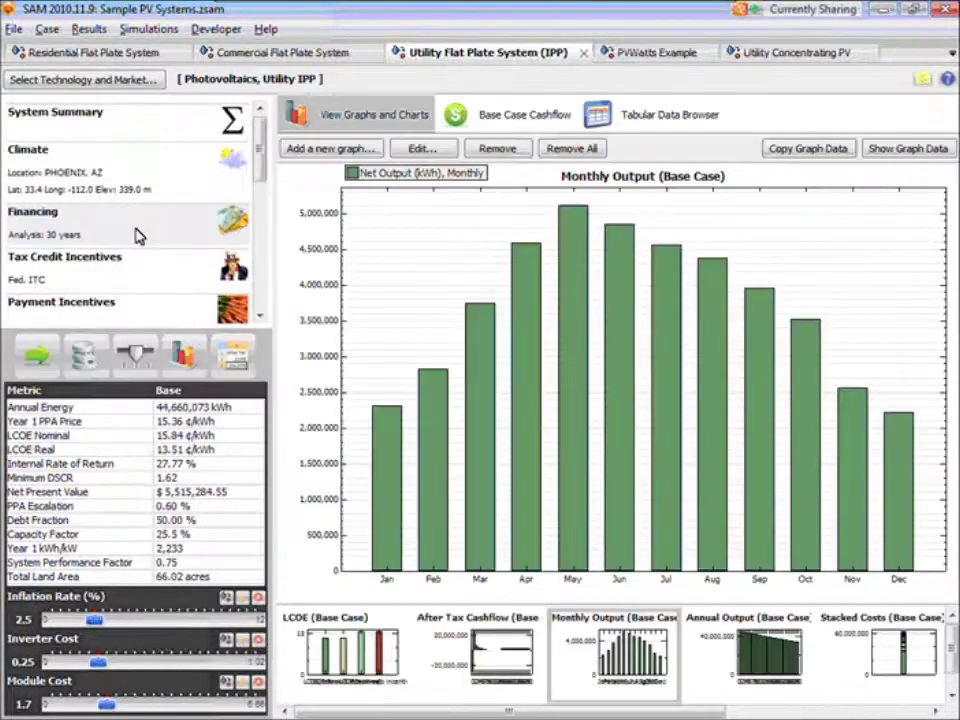
pyautogui.click(140, 236)
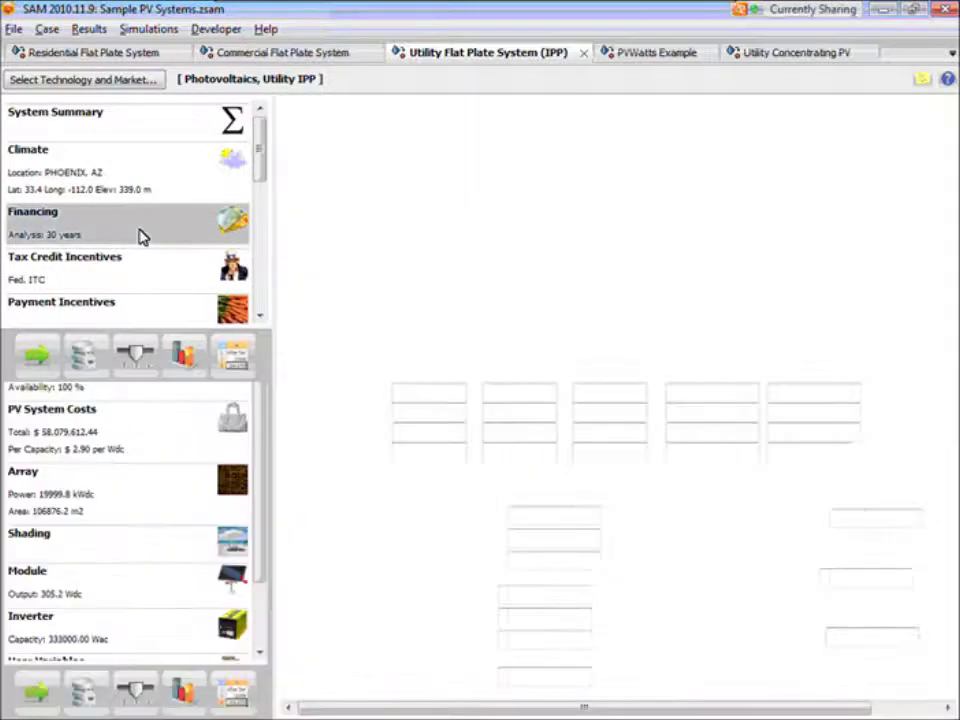
pyautogui.click(153, 58)
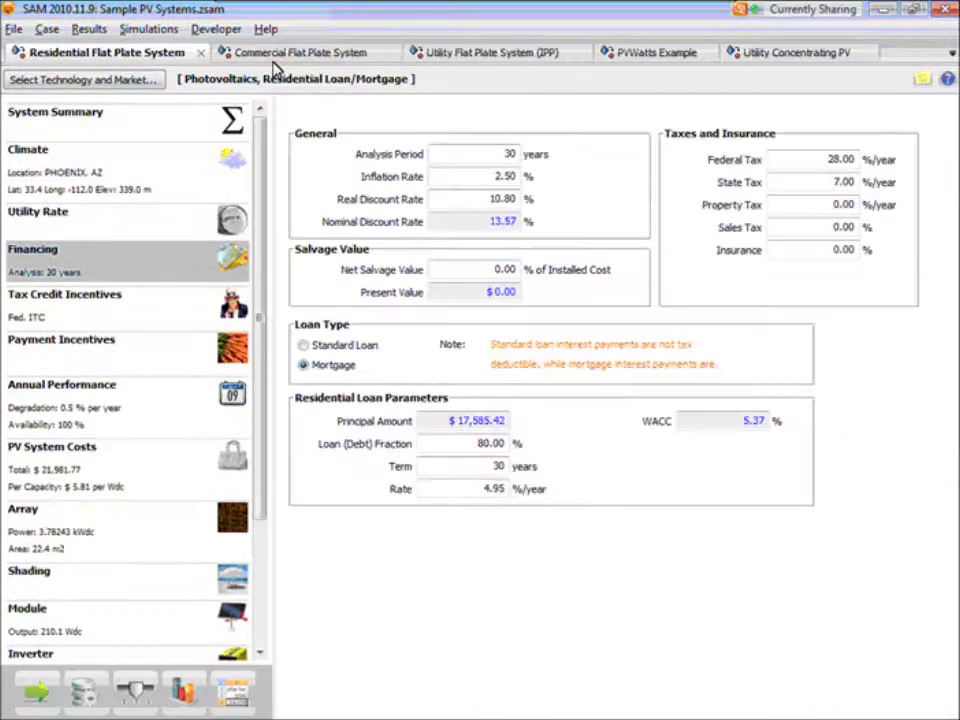
pyautogui.click(280, 58)
pyautogui.click(432, 60)
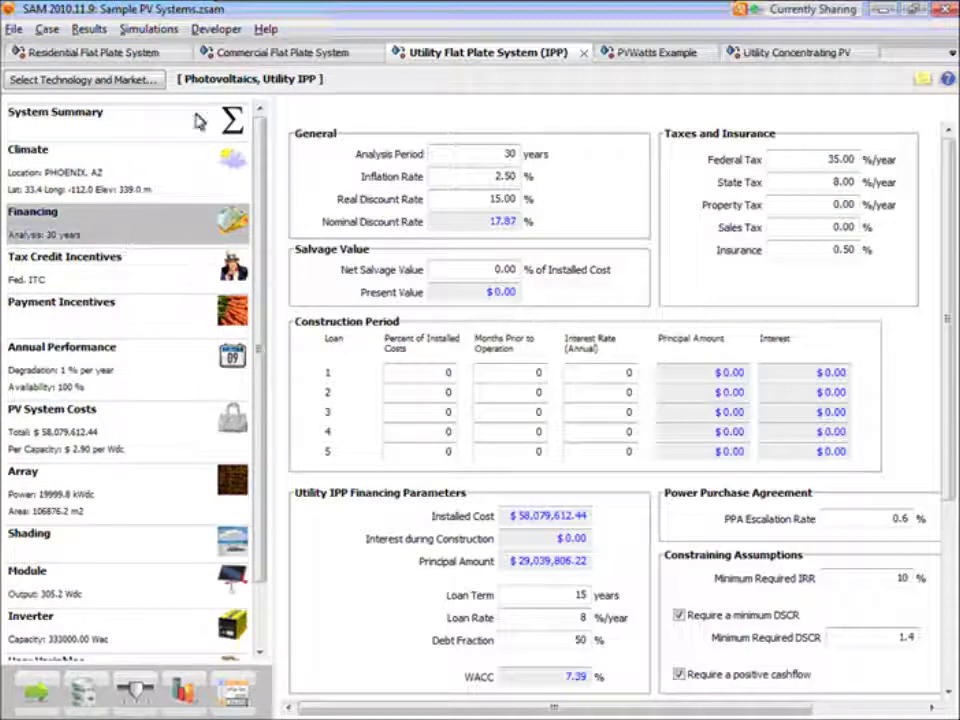
# - Compare the financing inputs of the residential, commercial and IPP cases side by side
pyautogui.click(88, 54)
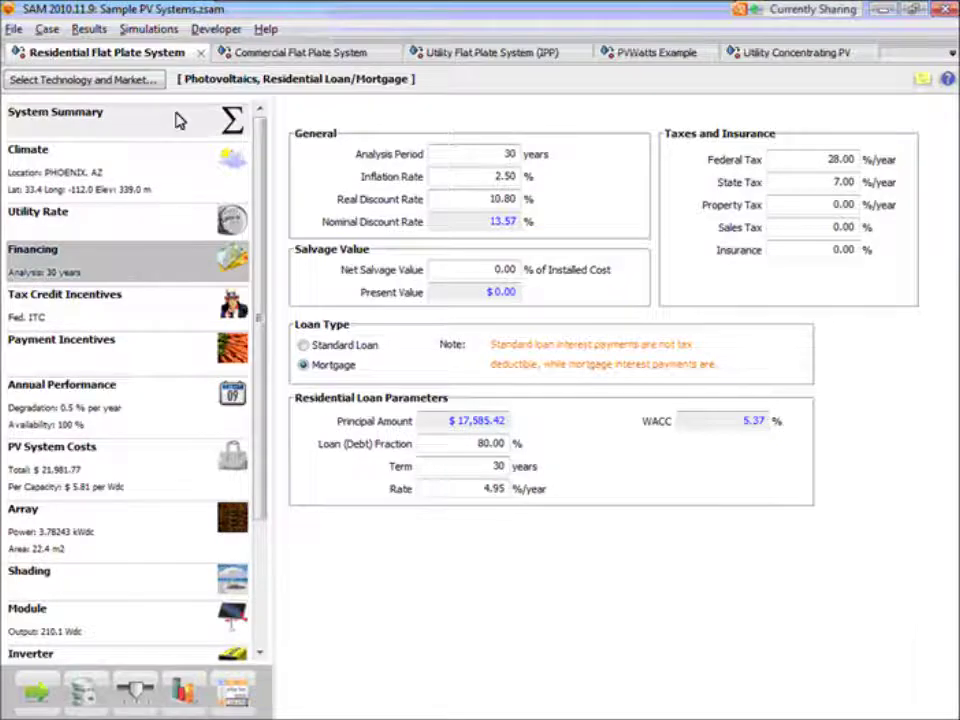
pyautogui.click(240, 53)
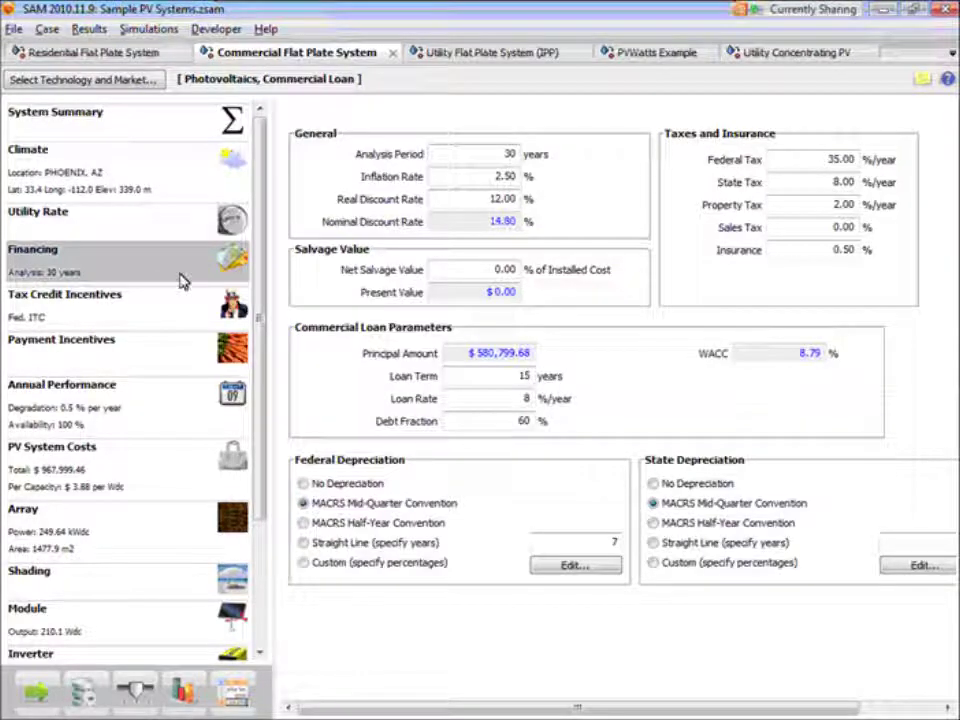
pyautogui.click(432, 55)
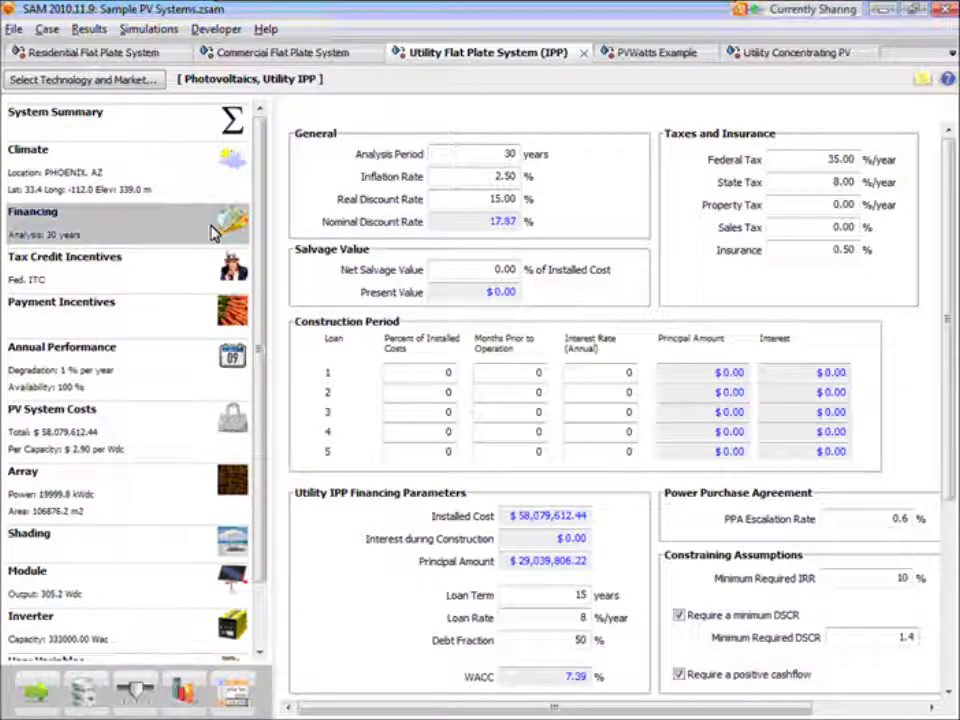
pyautogui.click(300, 55)
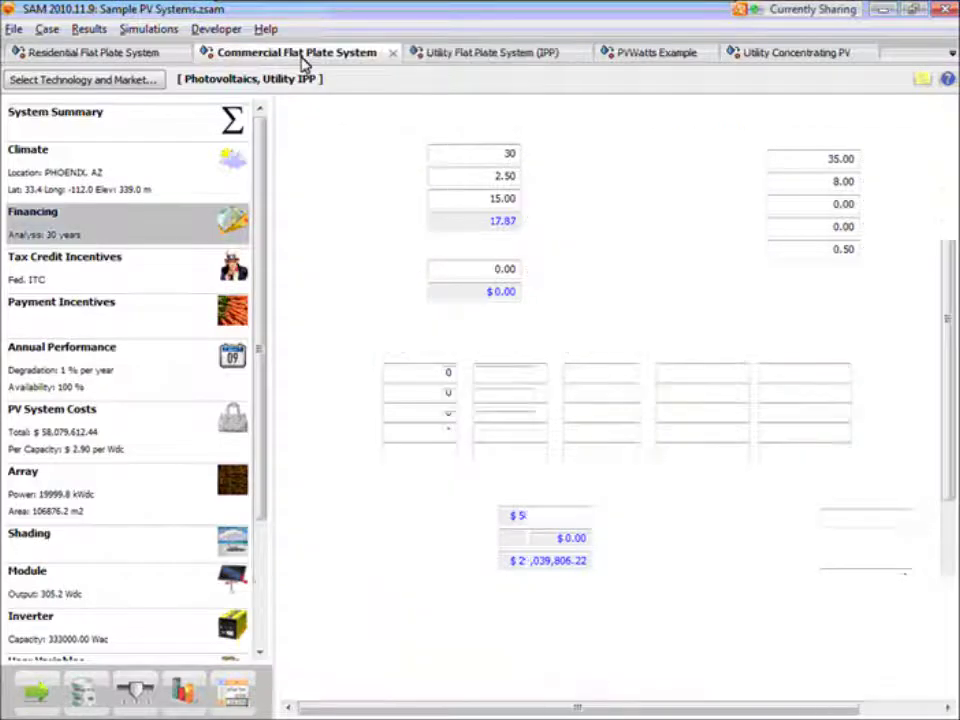
pyautogui.click(150, 55)
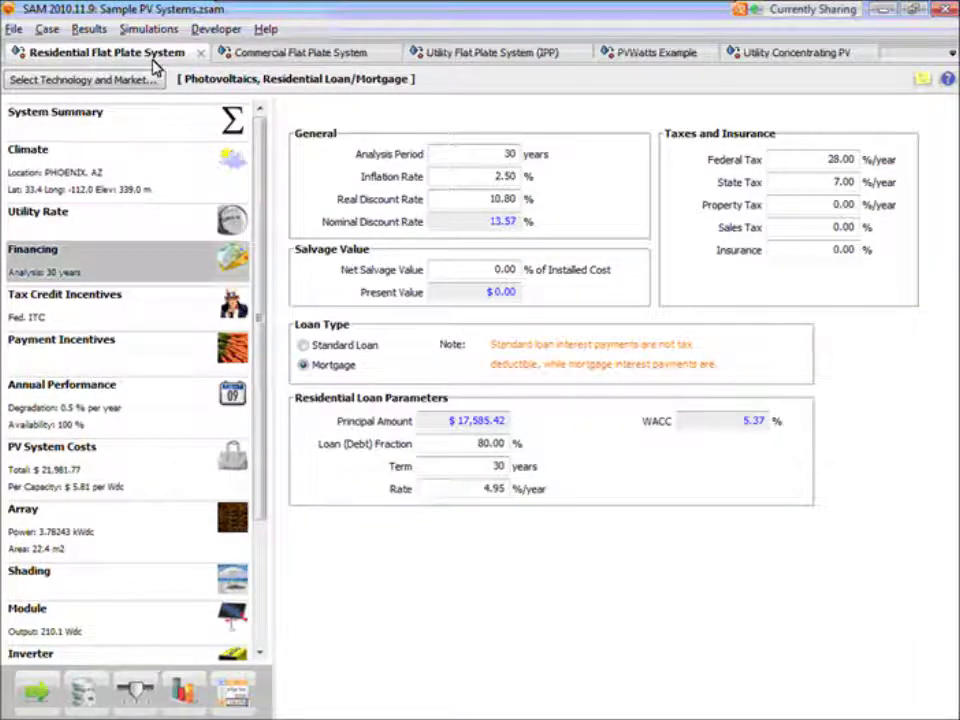
pyautogui.click(283, 63)
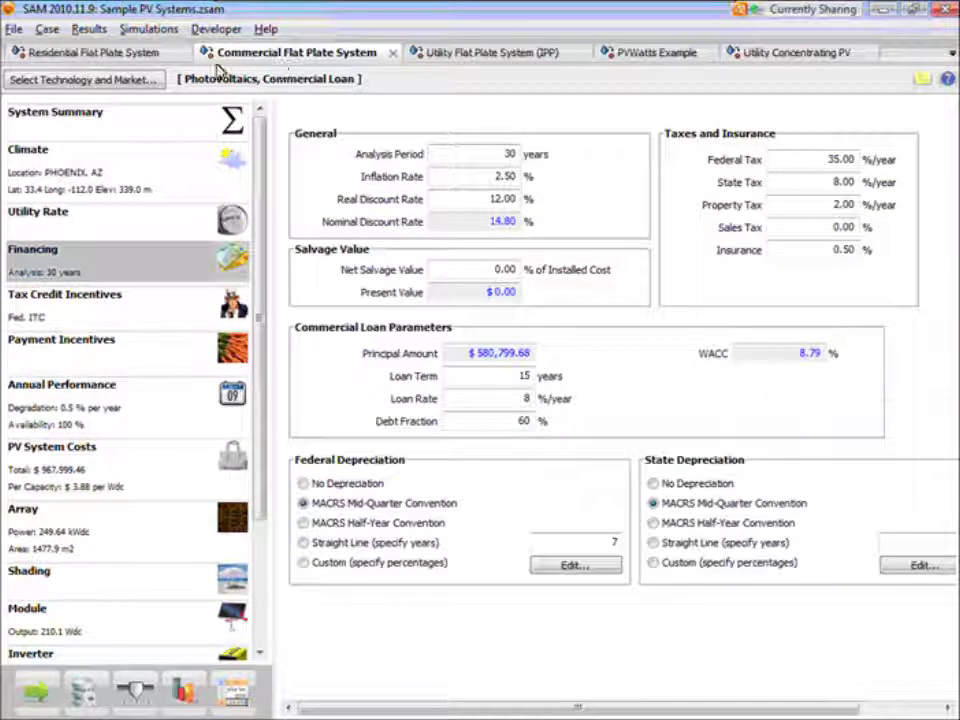
pyautogui.click(165, 53)
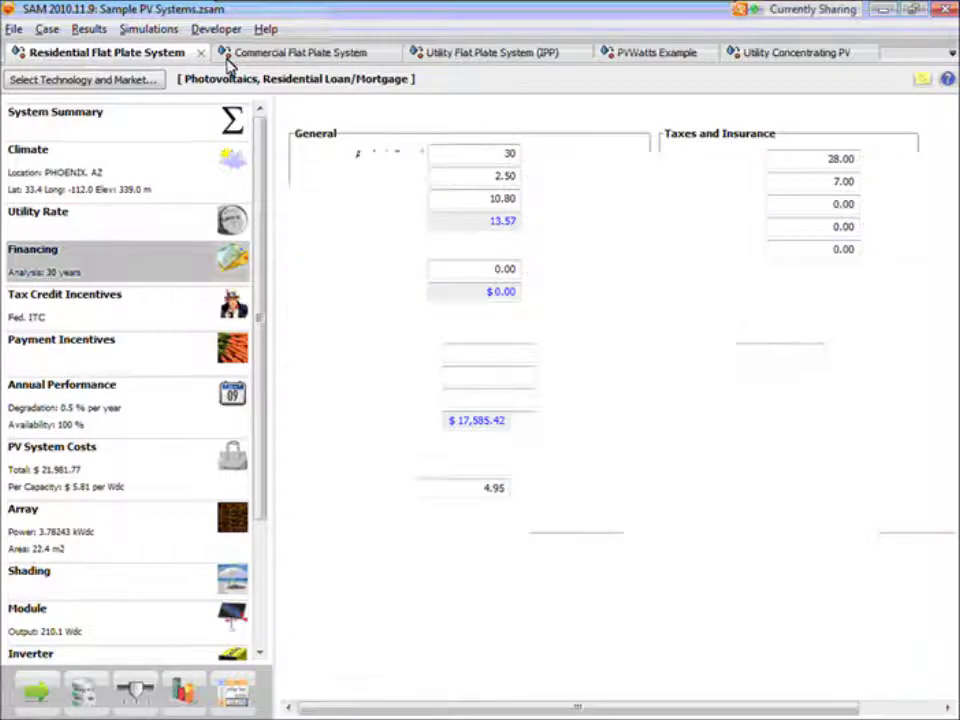
pyautogui.click(228, 58)
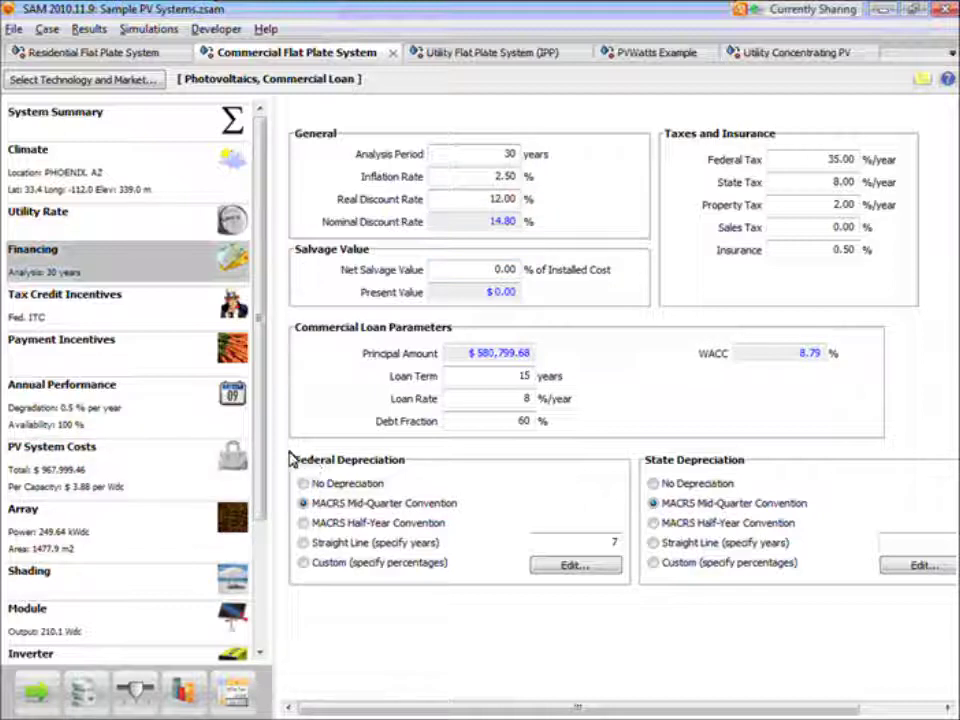
# - Compare the residential mortgage against the commercial loan and depreciation parameters, ending on residential financing
pyautogui.click(167, 57)
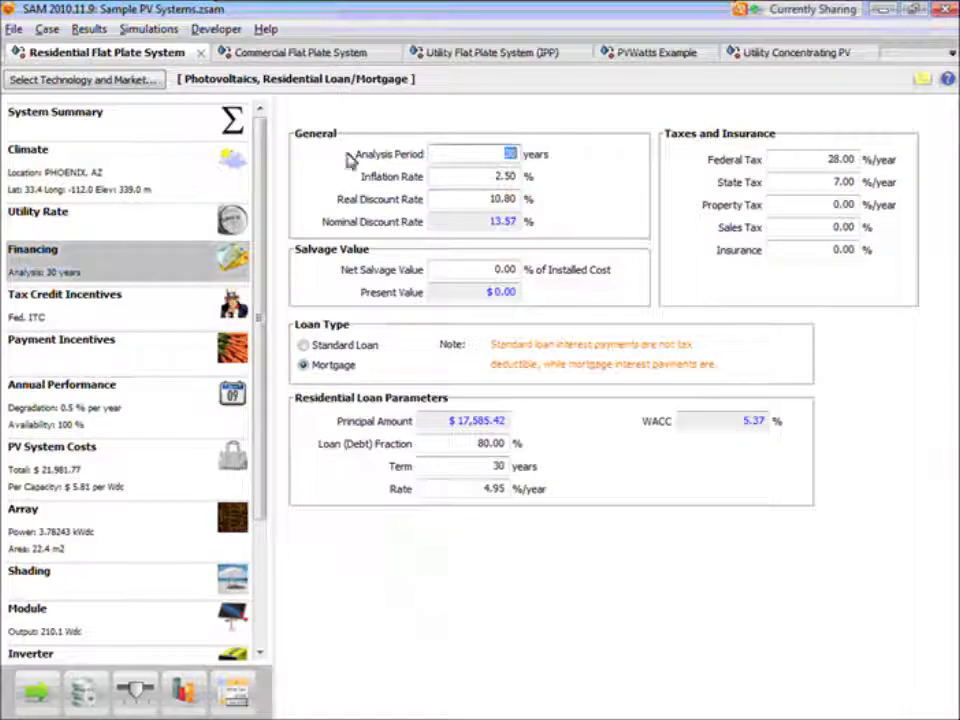
pyautogui.click(298, 54)
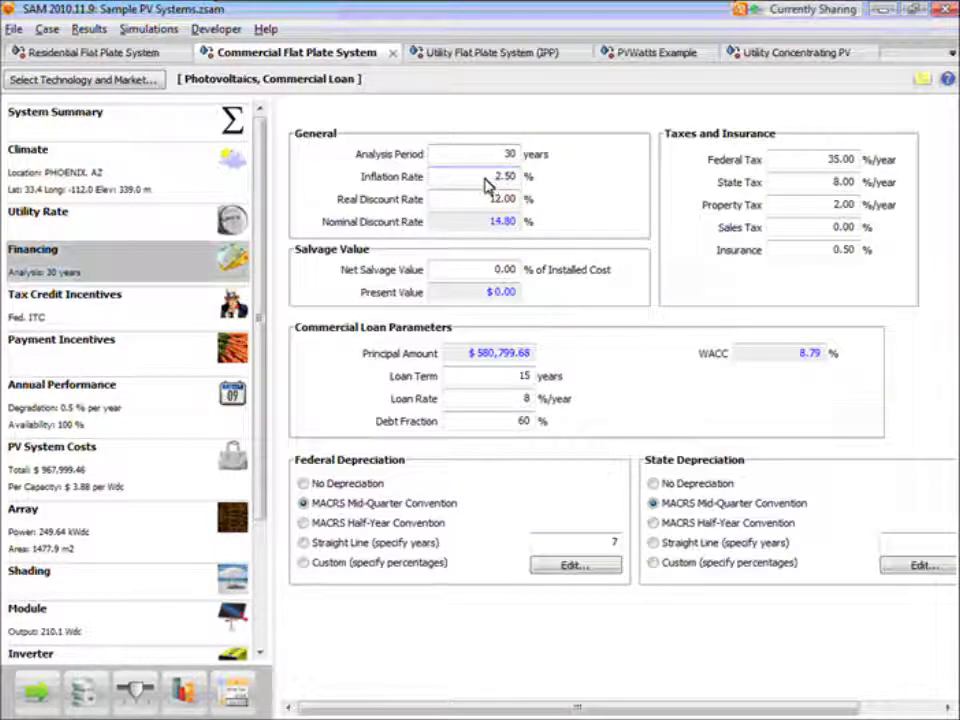
pyautogui.click(165, 56)
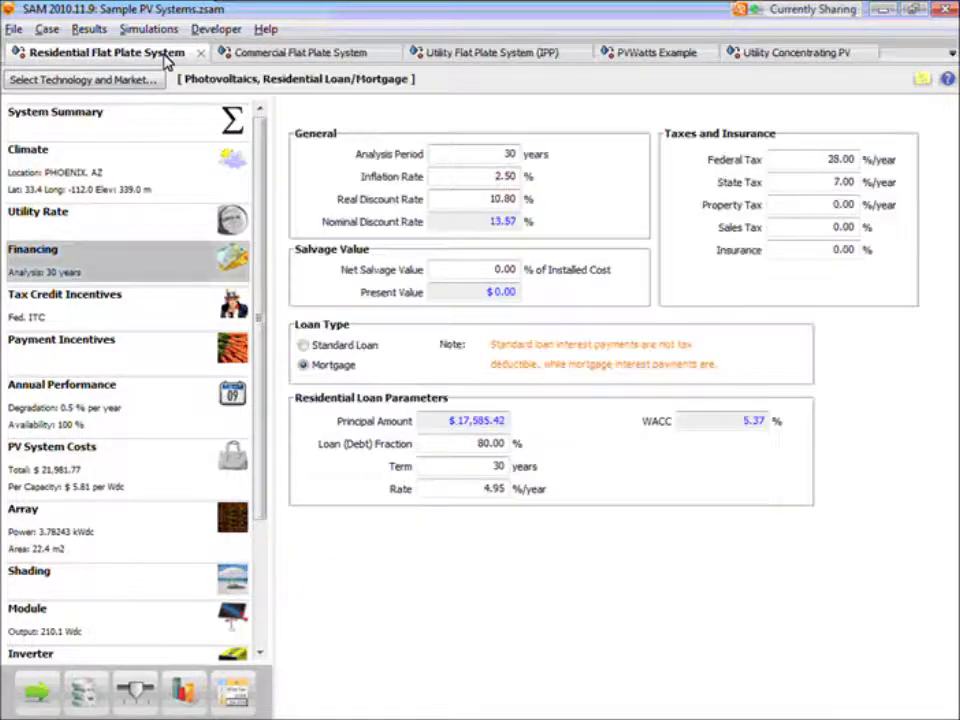
pyautogui.click(295, 55)
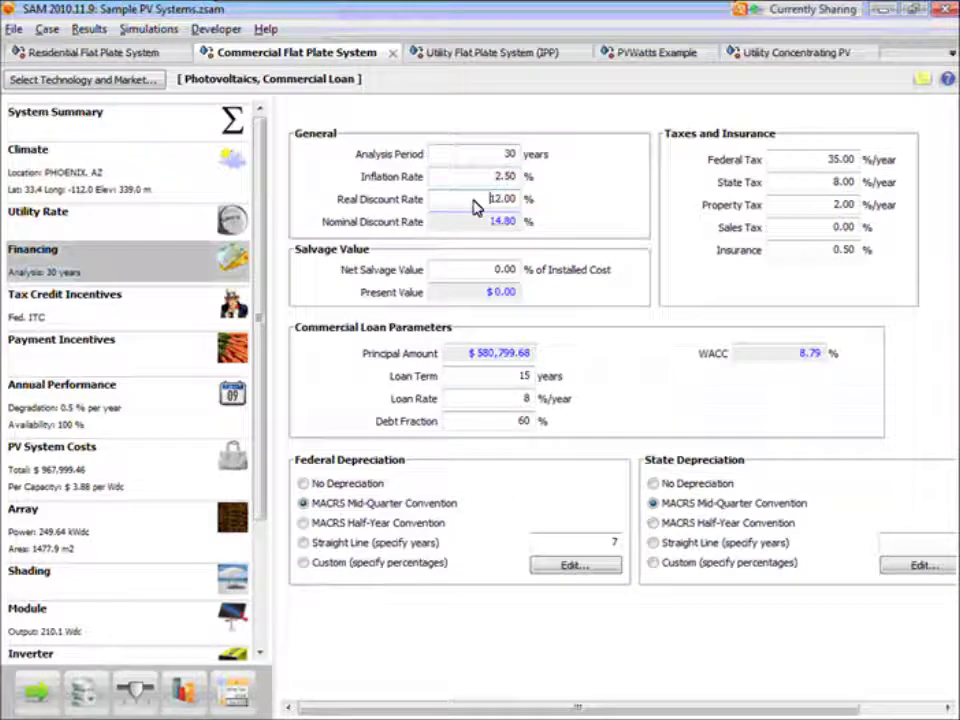
pyautogui.click(143, 54)
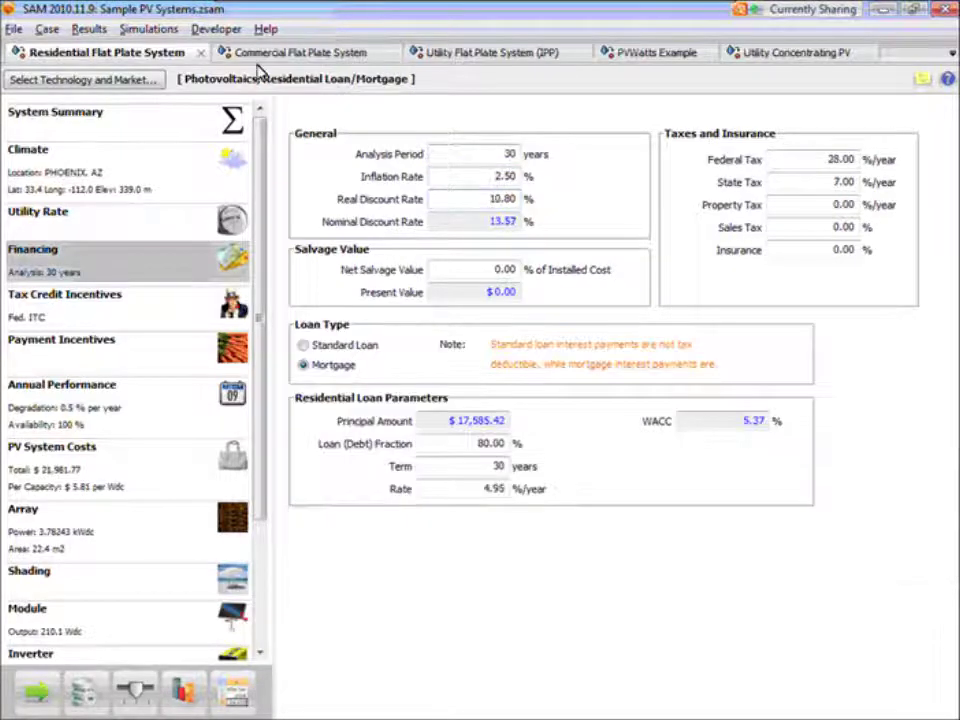
# - Review the commercial and IPP financing pages, scrolling through IPP's, then return to the residential case
pyautogui.click(300, 53)
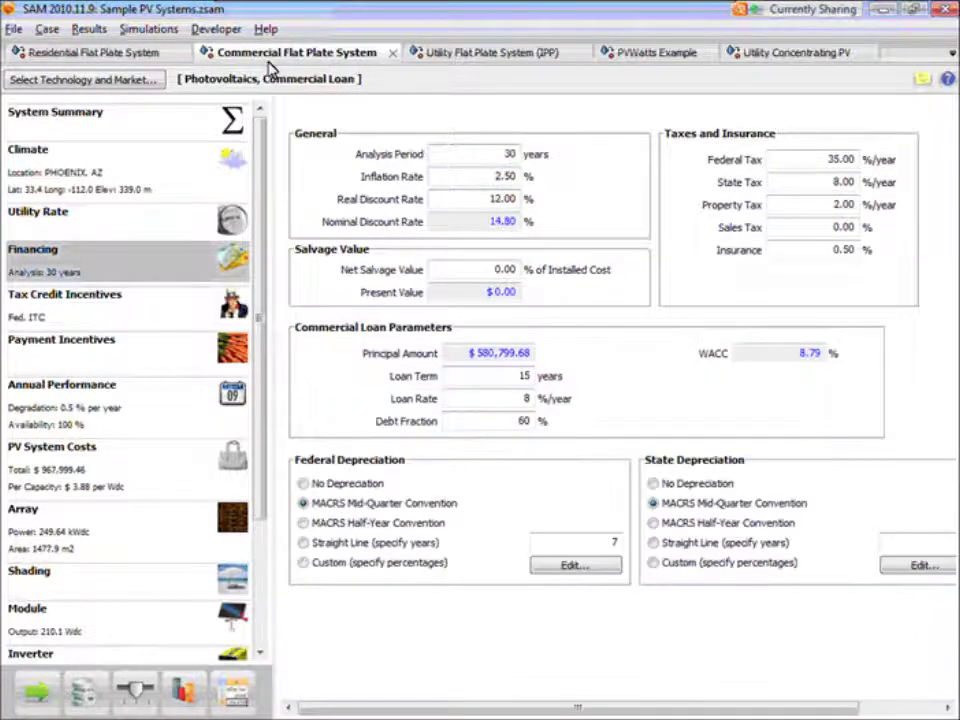
pyautogui.click(430, 55)
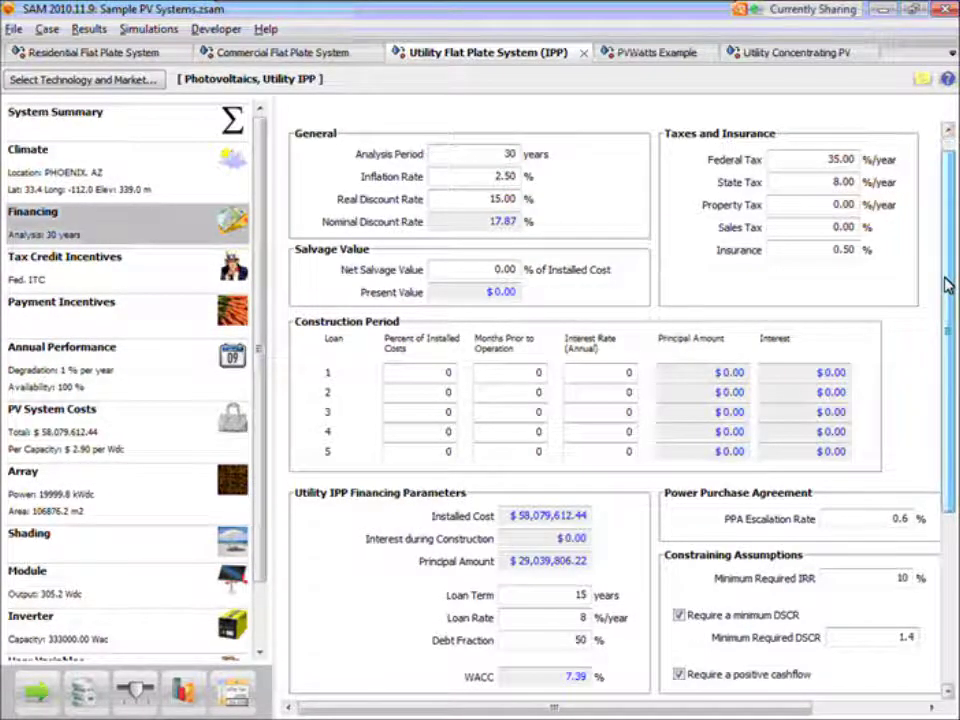
pyautogui.moveTo(945, 279); pyautogui.dragTo(955, 240)
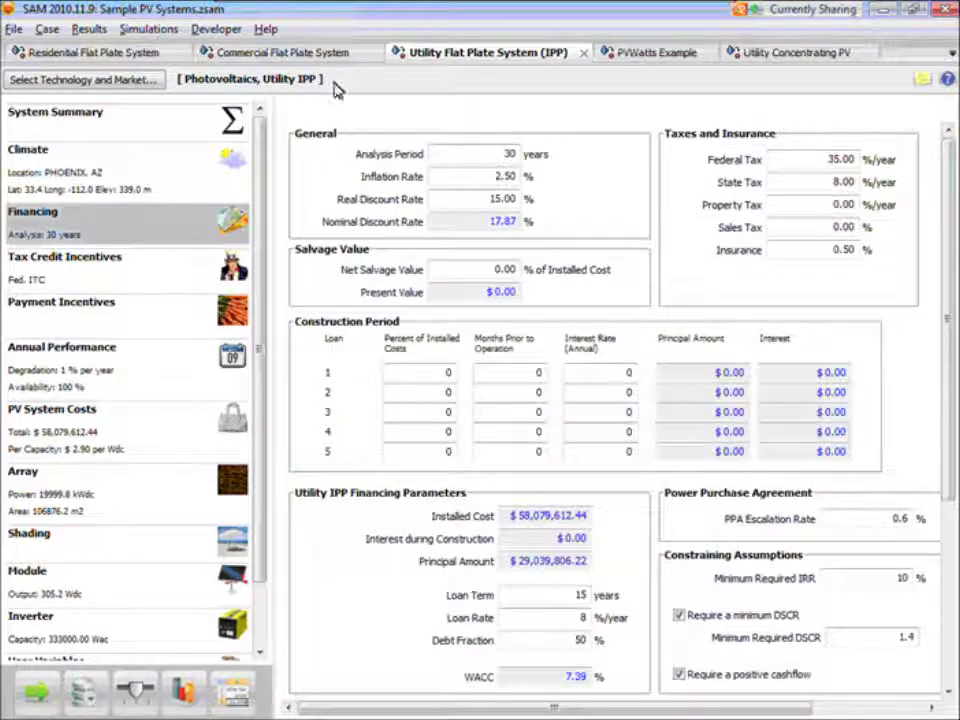
pyautogui.click(290, 52)
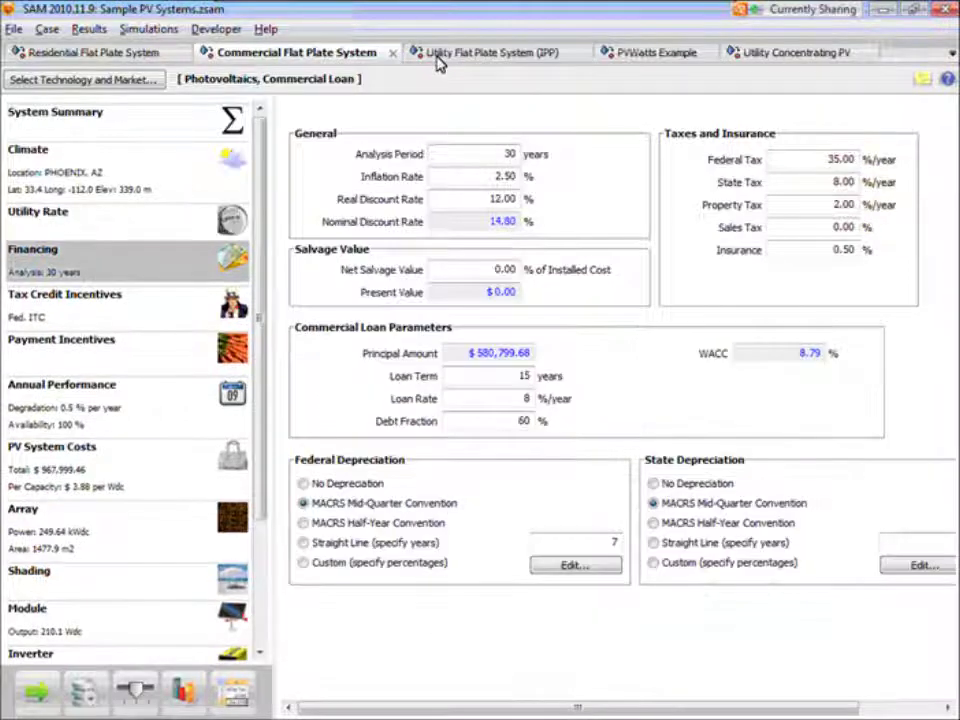
pyautogui.click(439, 60)
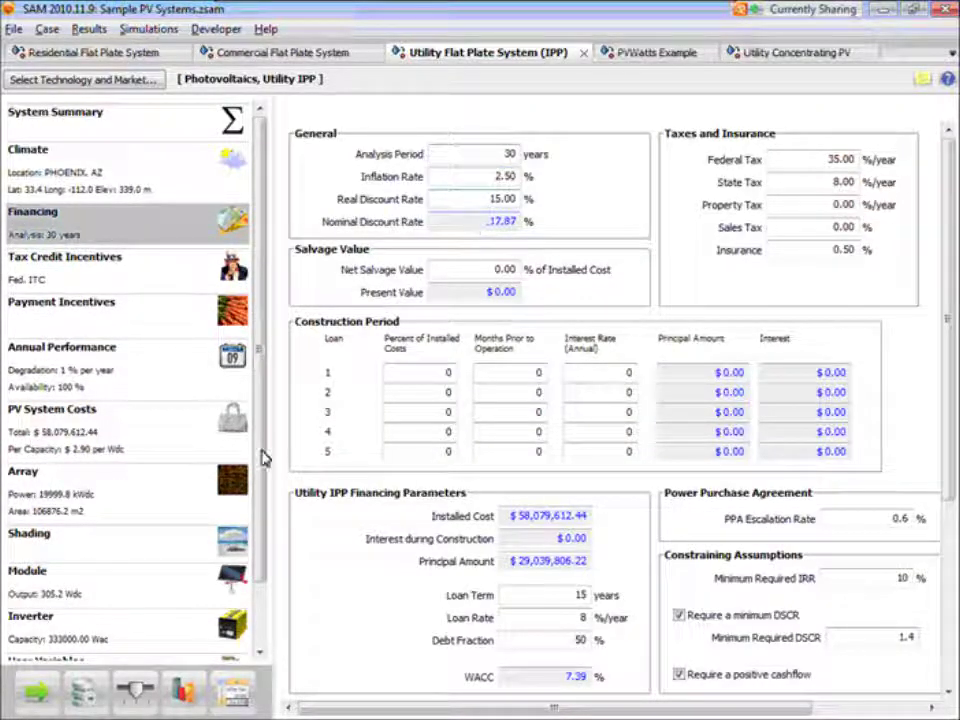
pyautogui.scroll(-2, 250, 590)
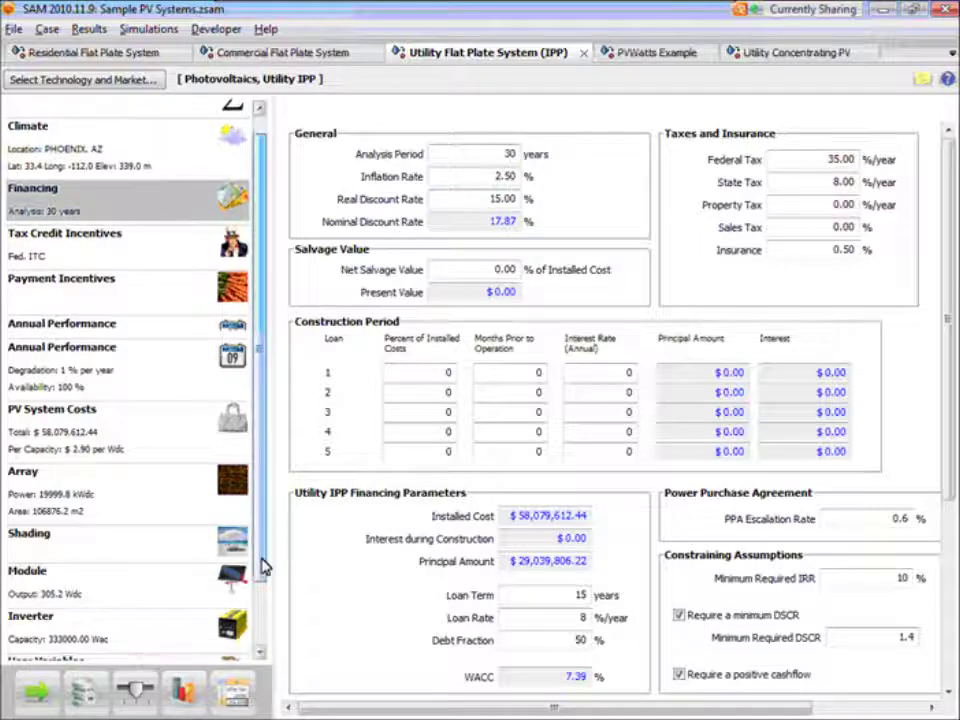
pyautogui.click(77, 58)
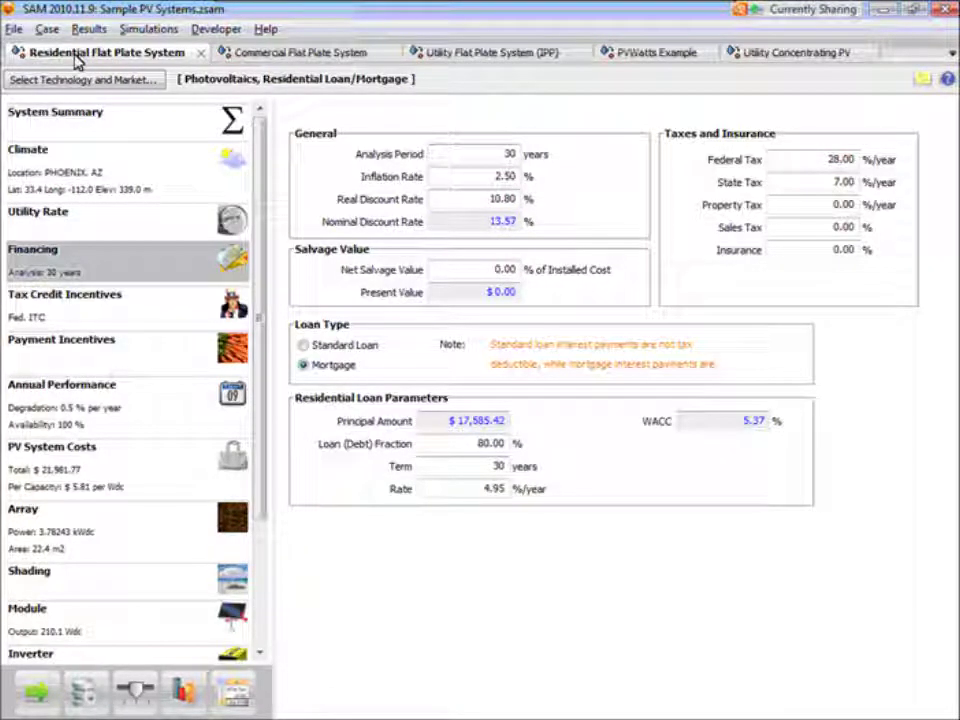
# - View the After Tax Cashflow results chart for the residential, commercial and IPP cases
pyautogui.click(186, 692)
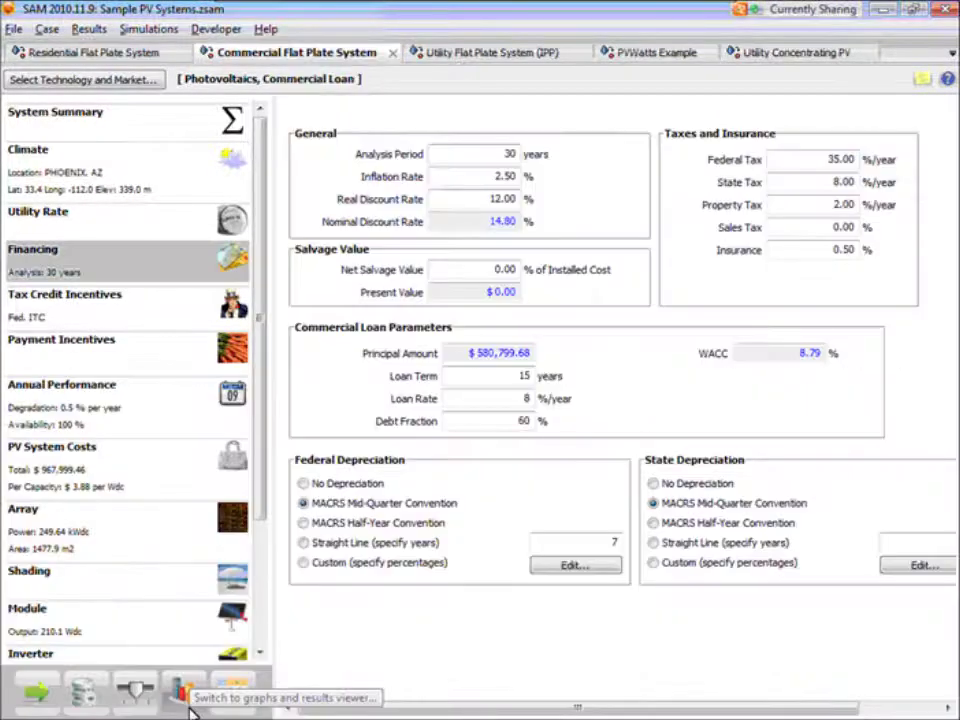
pyautogui.click(186, 694)
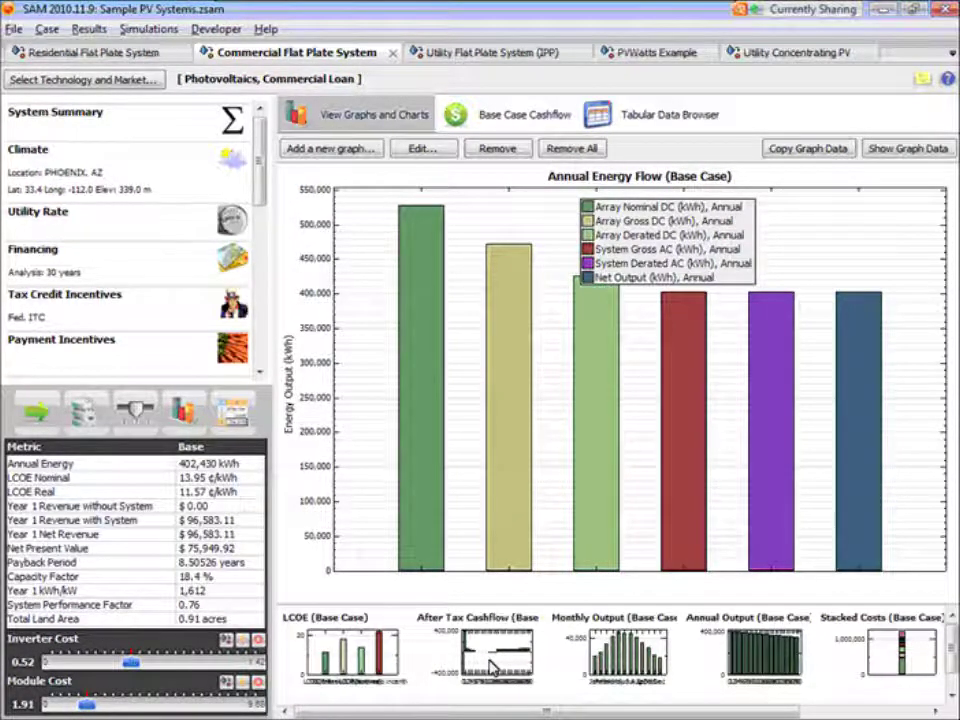
pyautogui.click(492, 668)
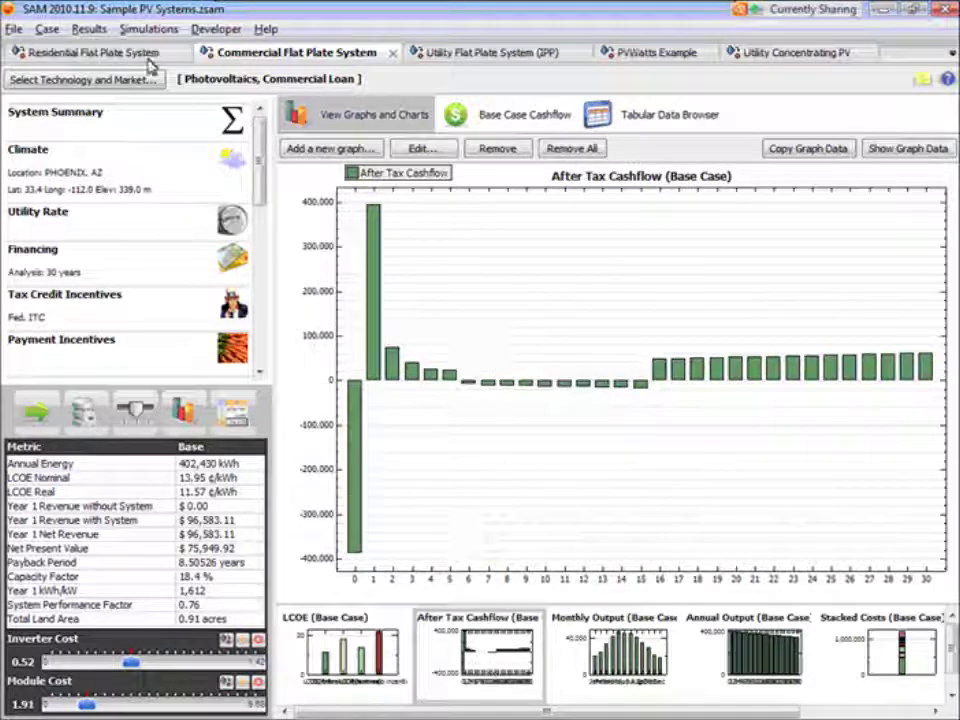
pyautogui.click(148, 58)
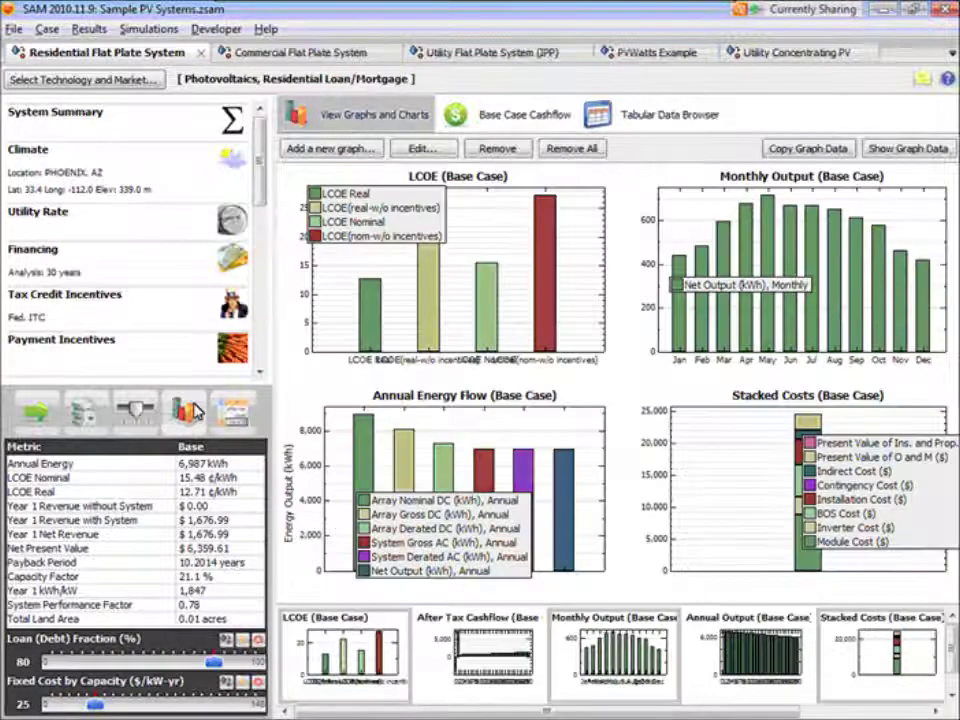
pyautogui.click(503, 665)
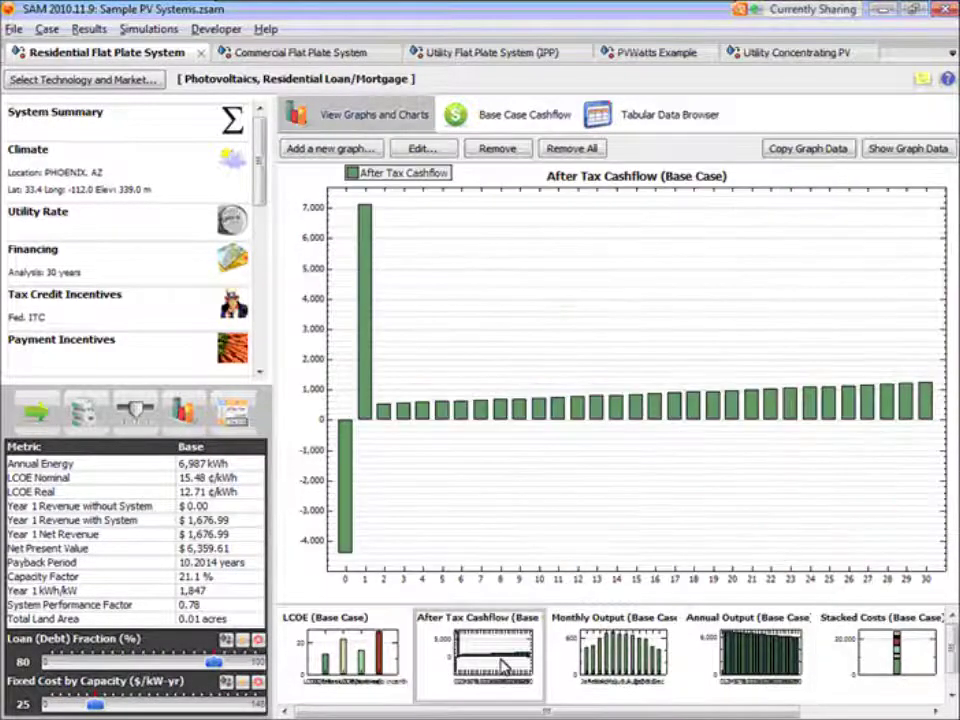
pyautogui.click(455, 57)
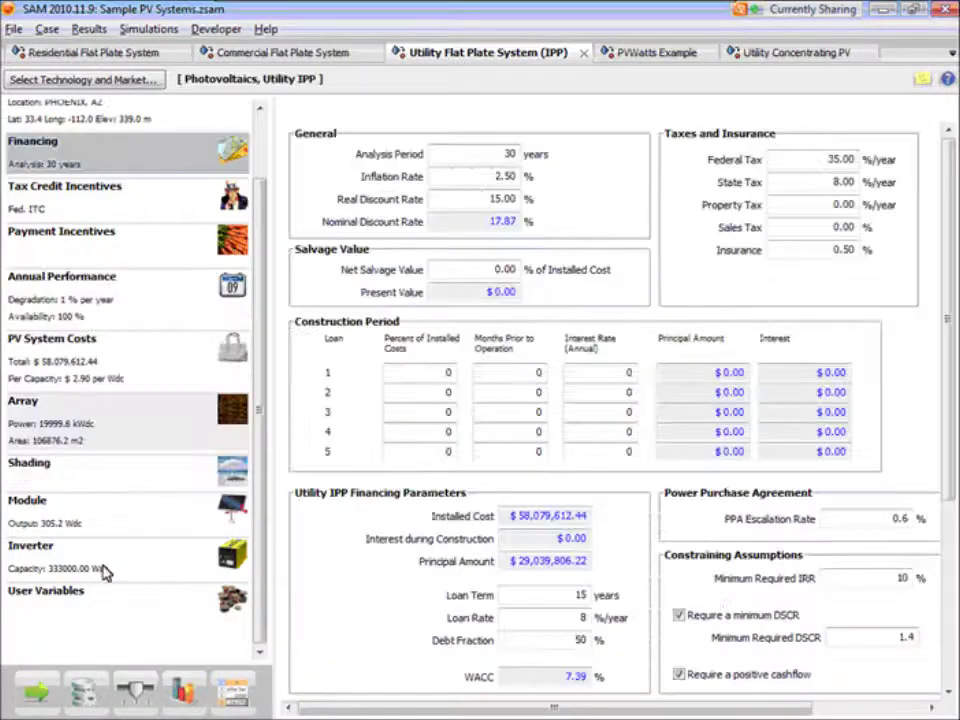
pyautogui.click(183, 697)
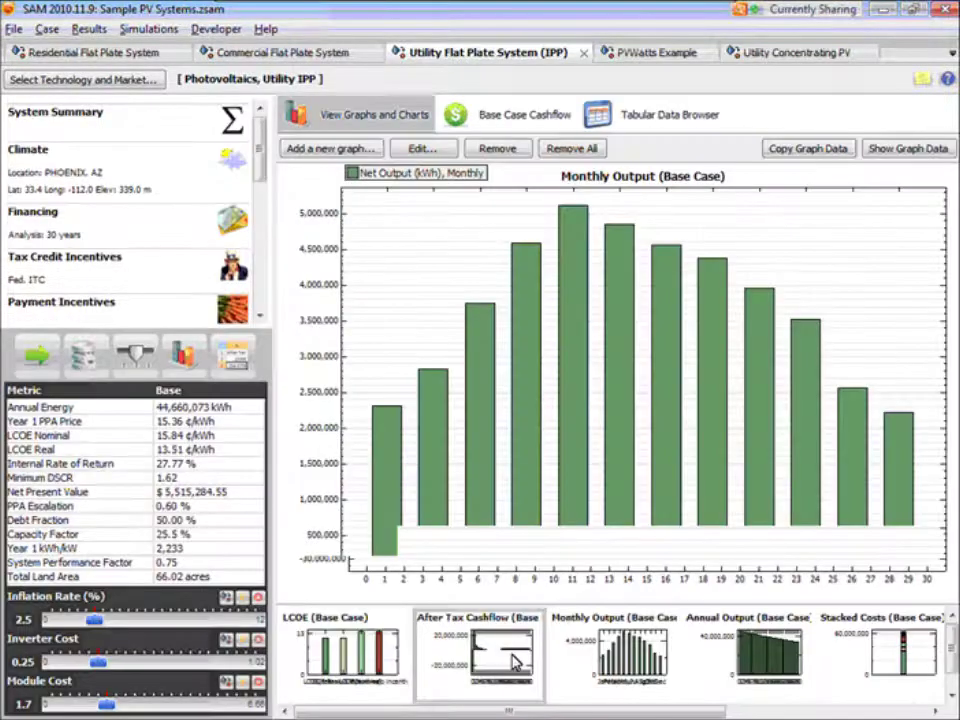
pyautogui.click(514, 658)
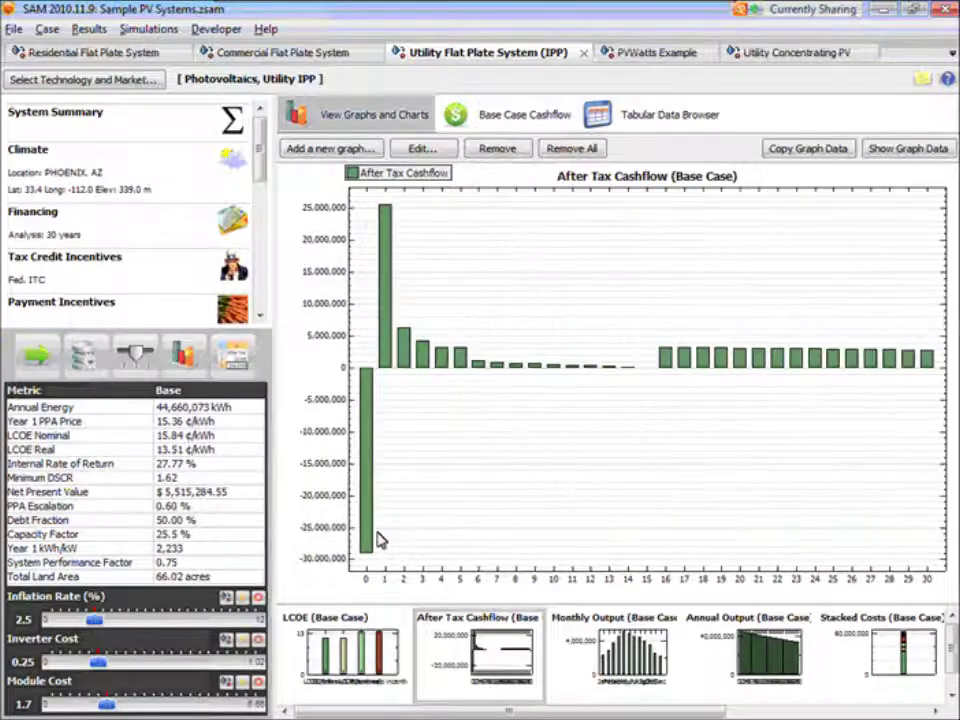
# - Flip through each case's results, check the IPP System Summary, and return to the residential case
pyautogui.click(97, 57)
pyautogui.click(306, 53)
pyautogui.click(437, 58)
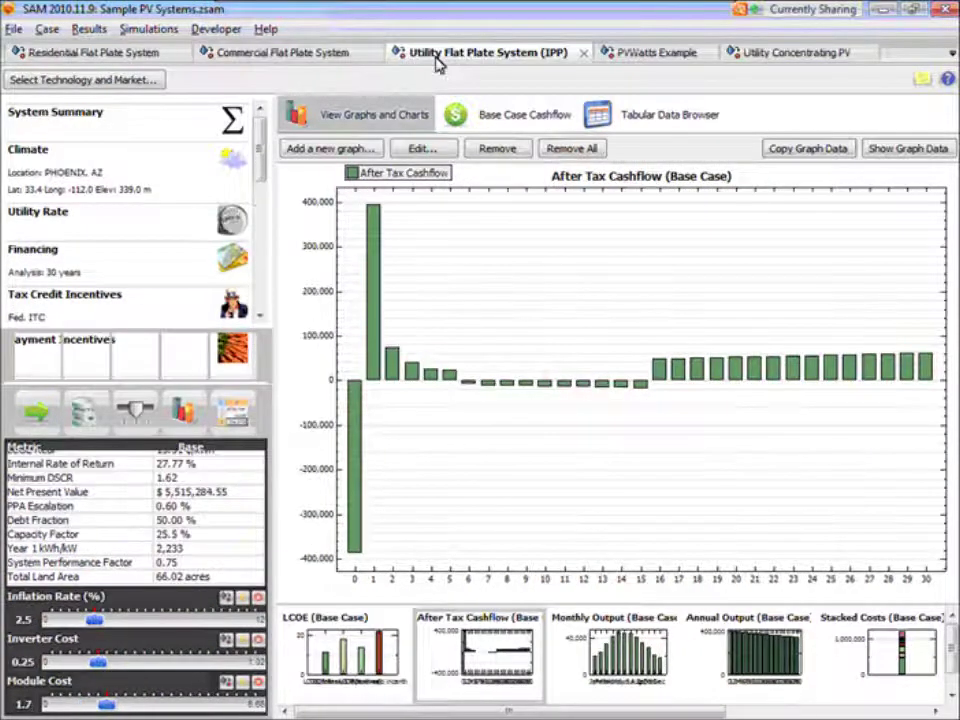
pyautogui.click(97, 53)
pyautogui.click(267, 58)
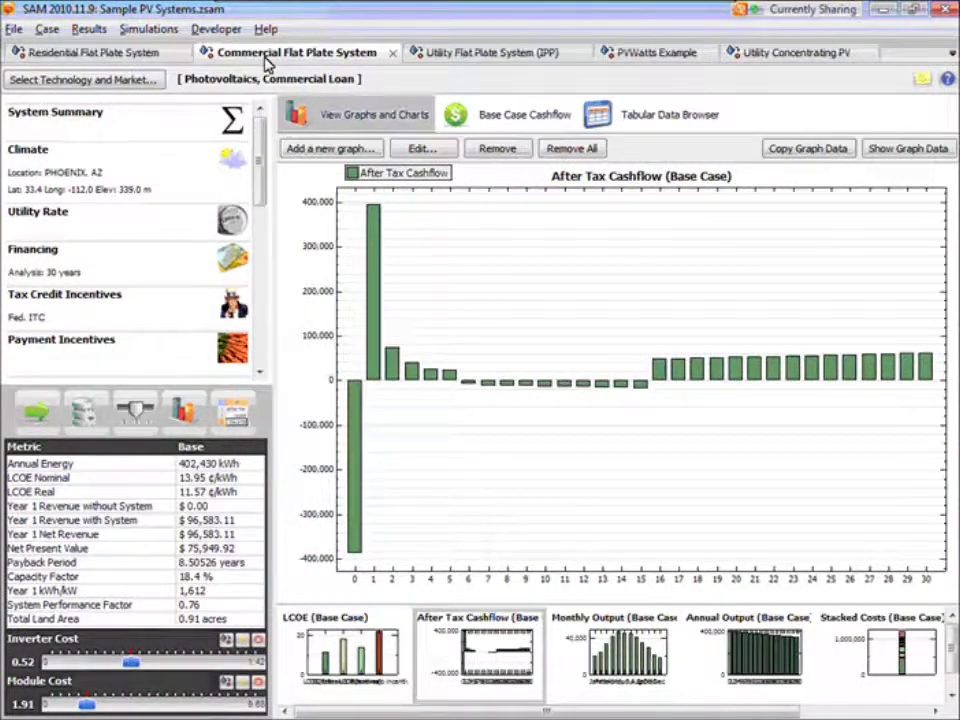
pyautogui.click(437, 56)
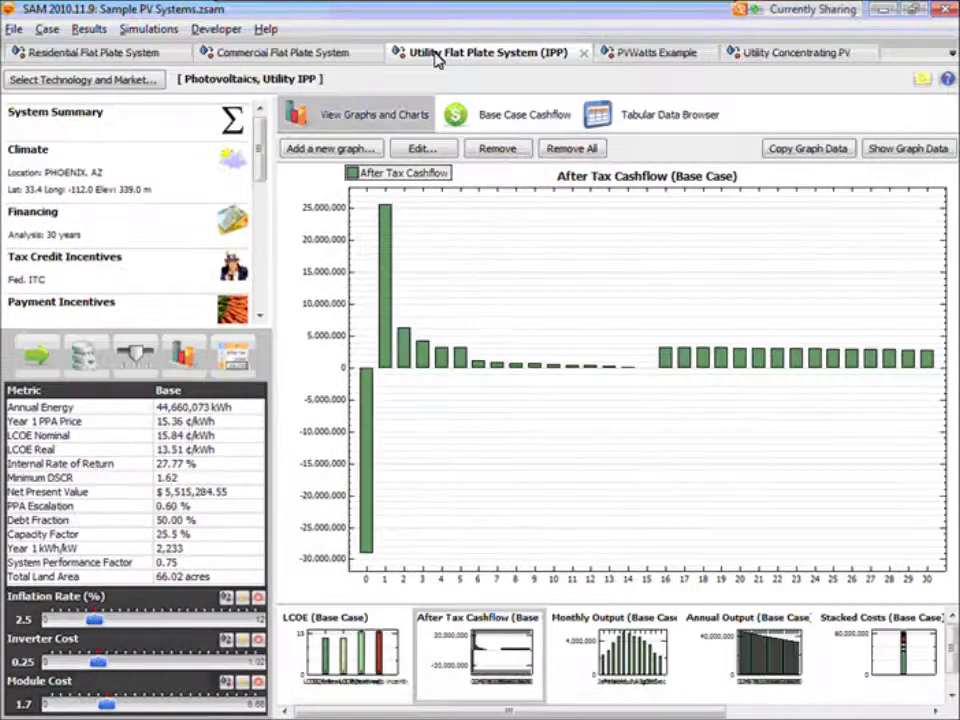
pyautogui.click(160, 132)
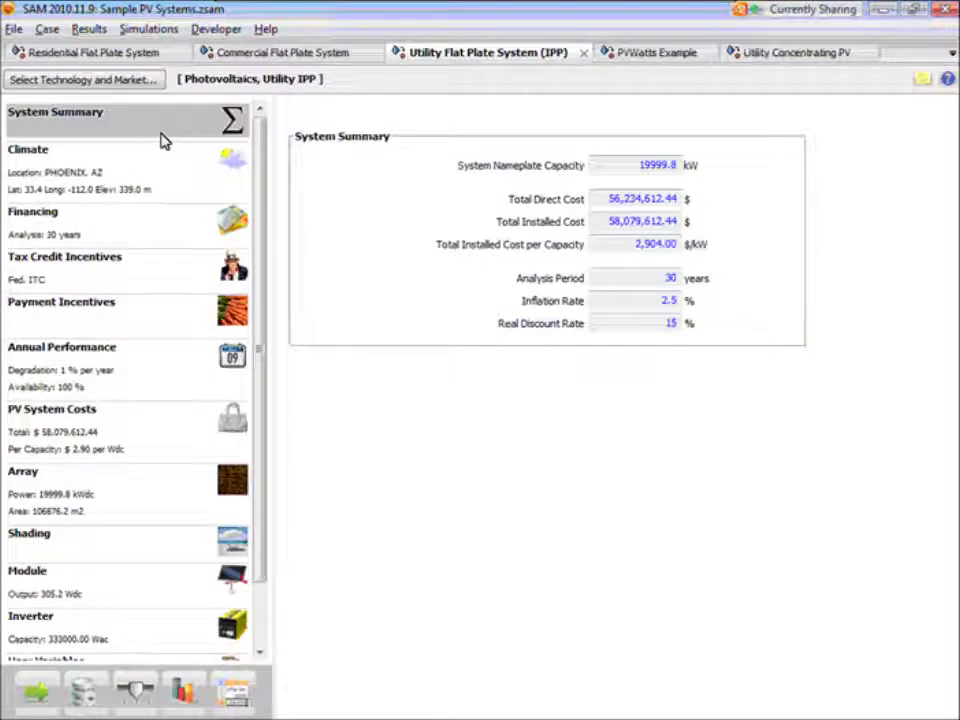
pyautogui.click(140, 57)
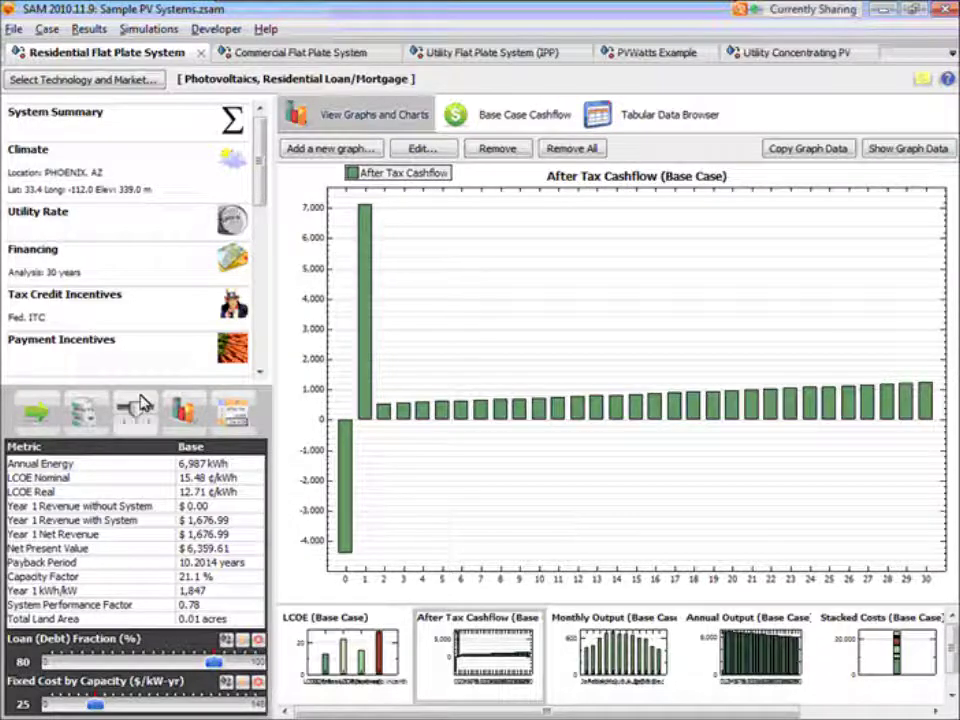
pyautogui.click(85, 428)
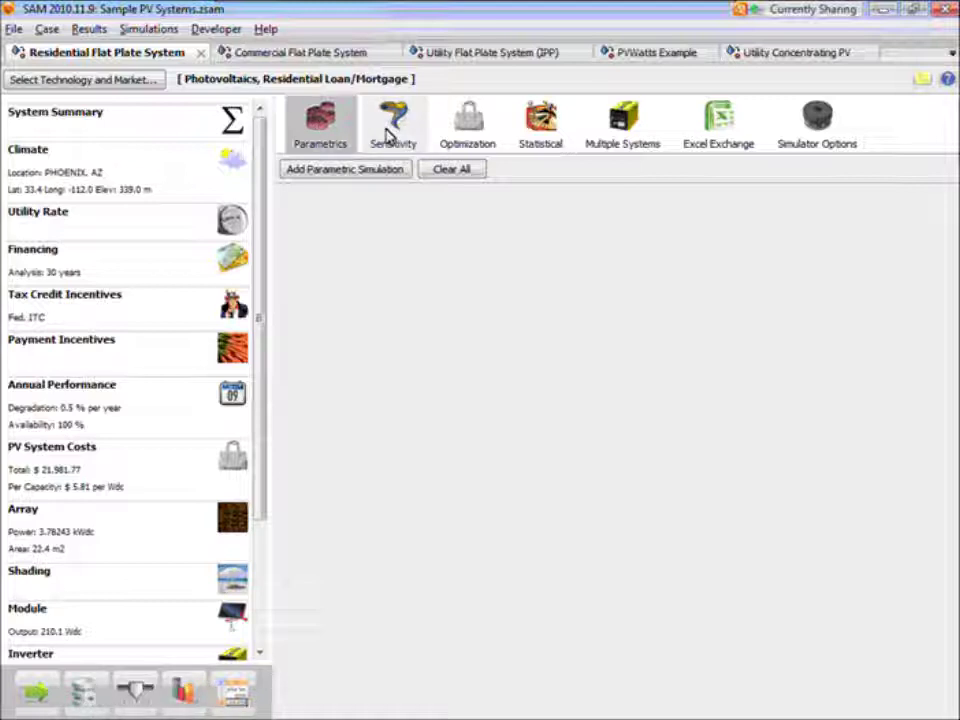
# - Preview the Sensitivity, Optimization, Multiple Systems, Excel Exchange and Simulator Options setups, then return to Parametrics
pyautogui.click(392, 135)
pyautogui.click(452, 137)
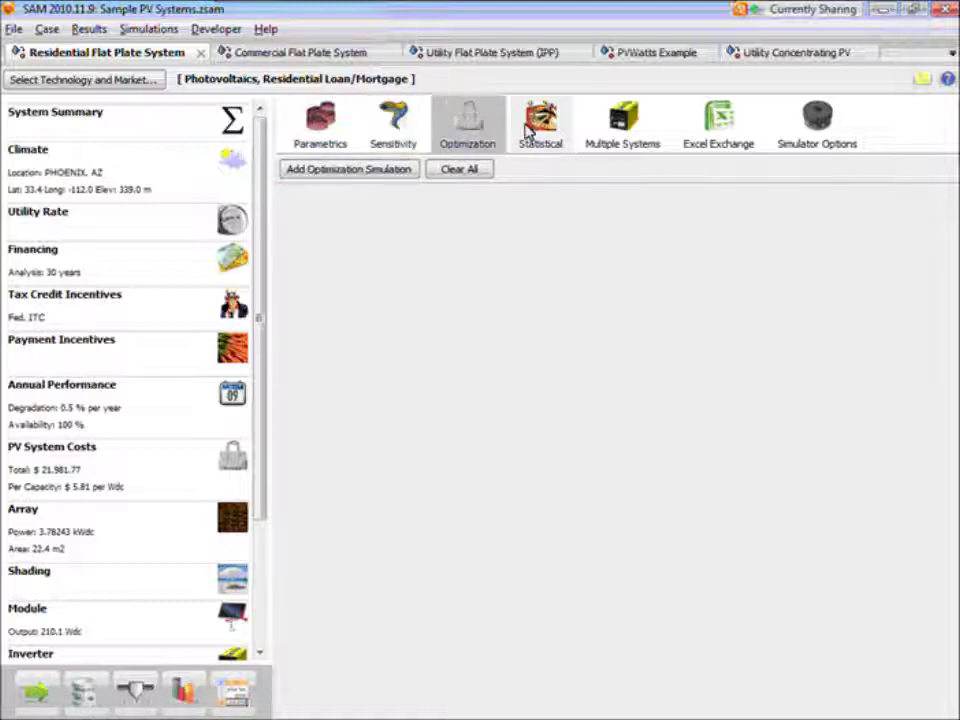
pyautogui.click(635, 135)
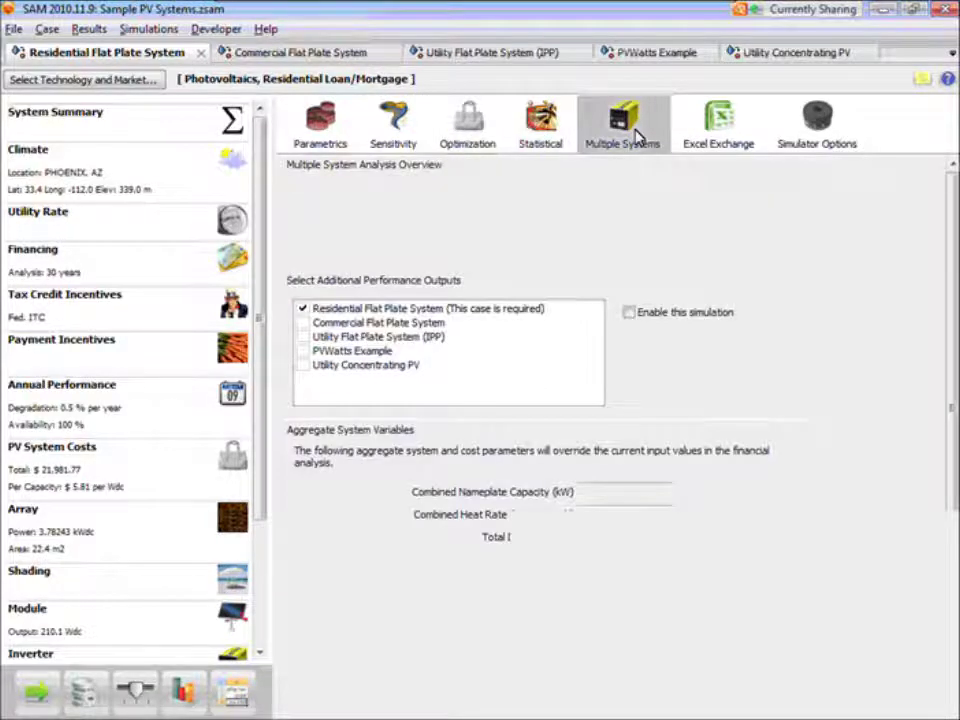
pyautogui.click(743, 140)
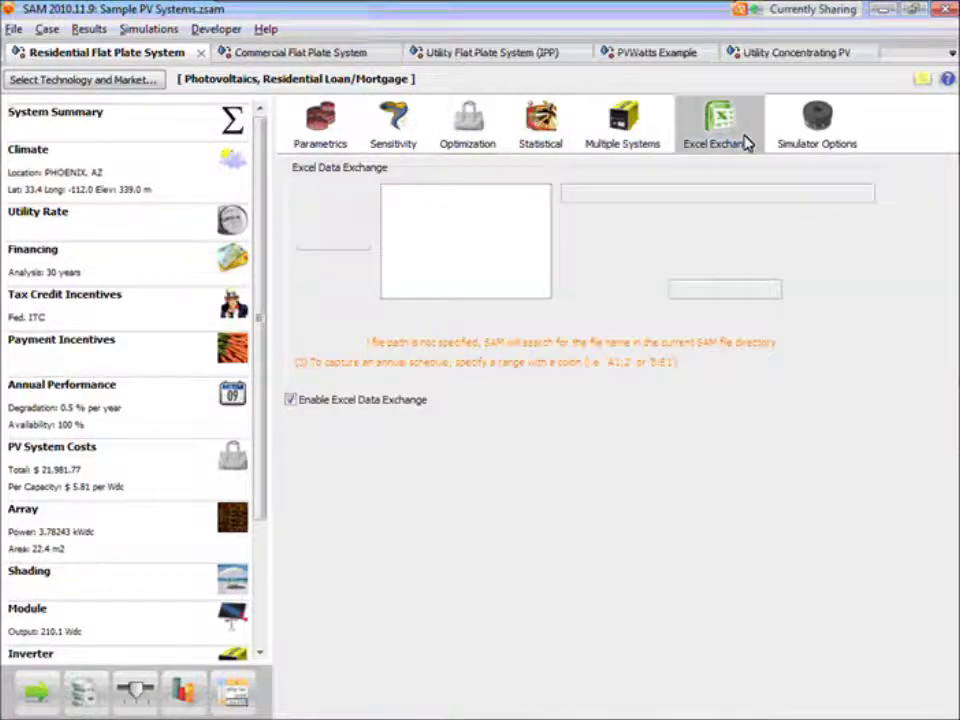
pyautogui.click(819, 135)
pyautogui.click(330, 142)
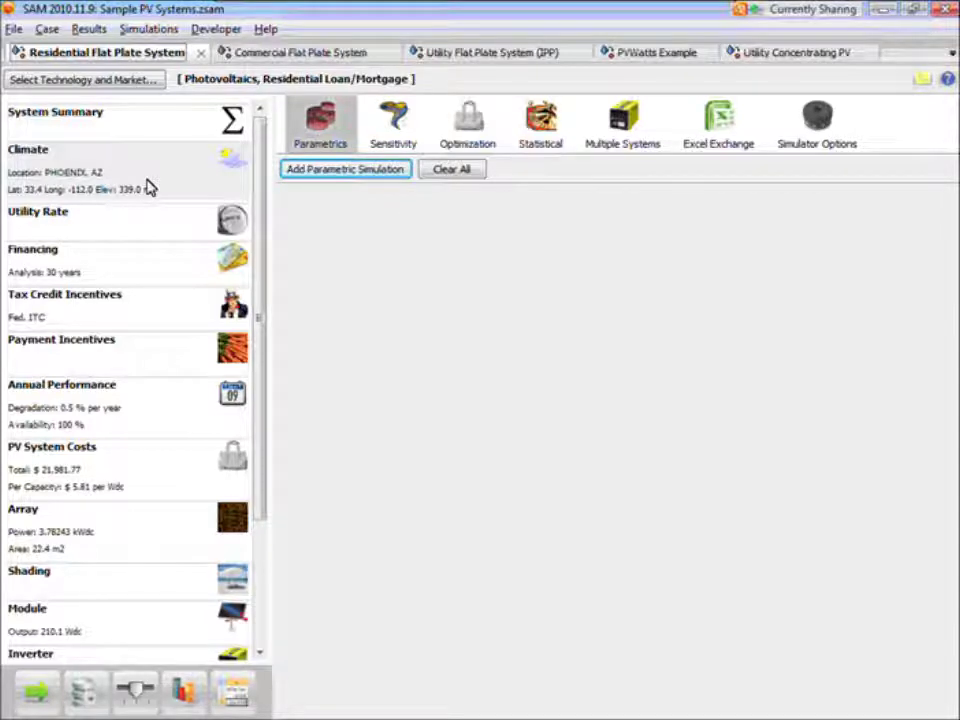
pyautogui.click(47, 29)
# - Duplicate the Residential Flat Plate System case and move the (1) copy next to the original
pyautogui.click(75, 99)
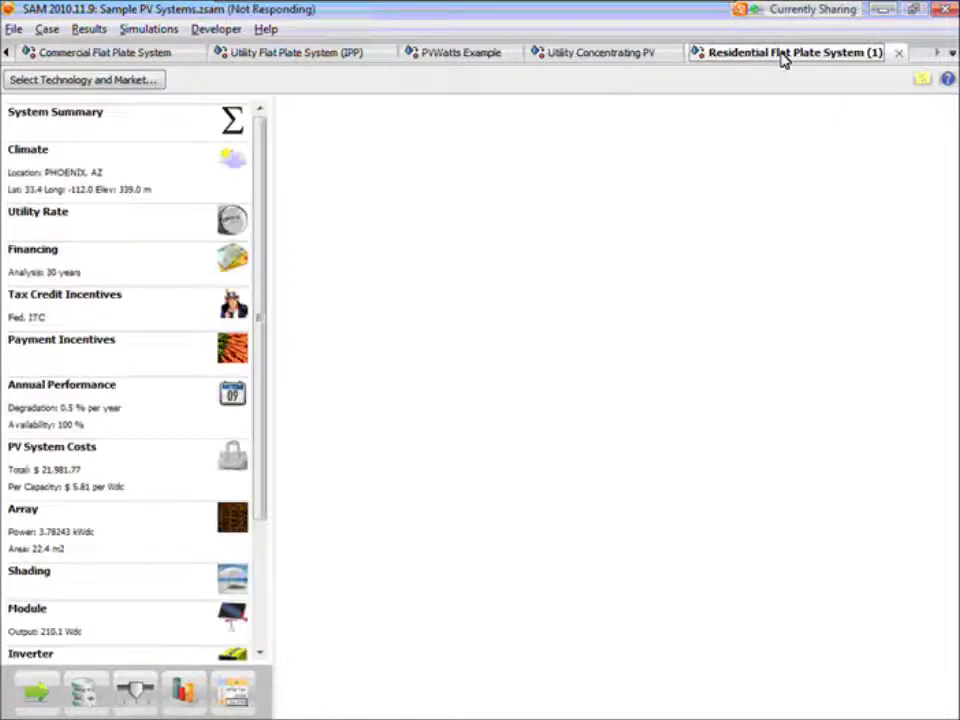
pyautogui.click(782, 63)
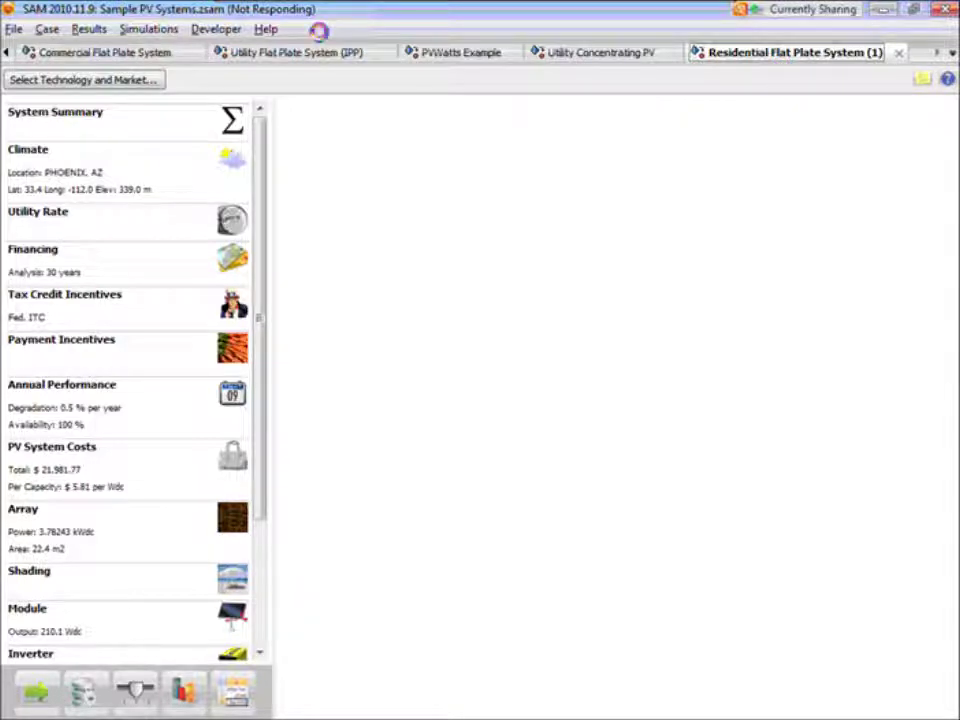
pyautogui.click(217, 54)
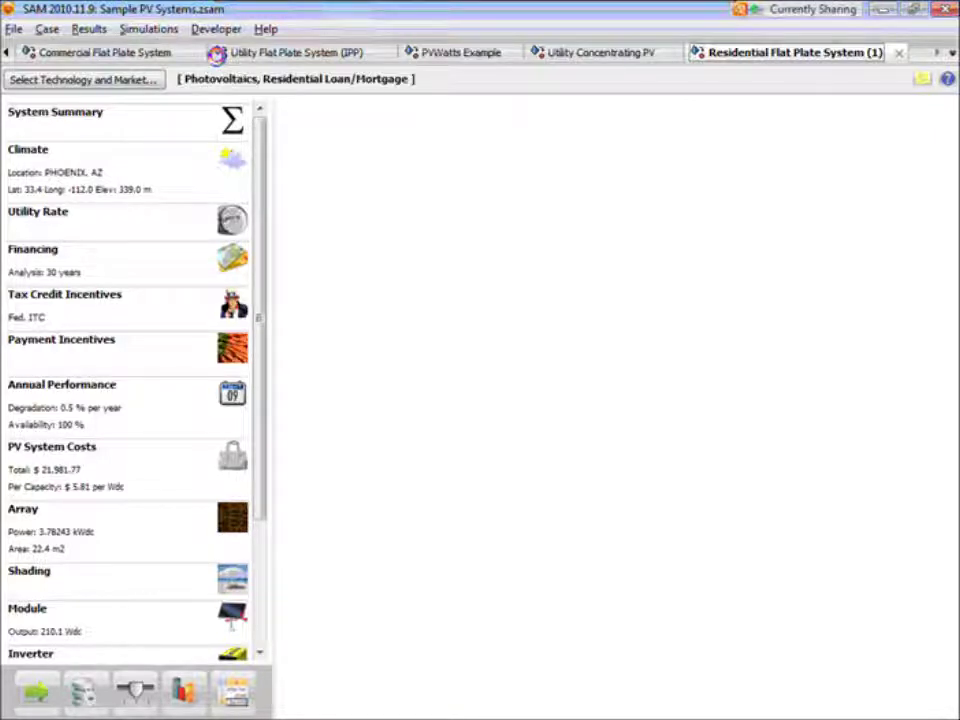
pyautogui.moveTo(726, 58); pyautogui.dragTo(356, 63)
pyautogui.click(6, 52)
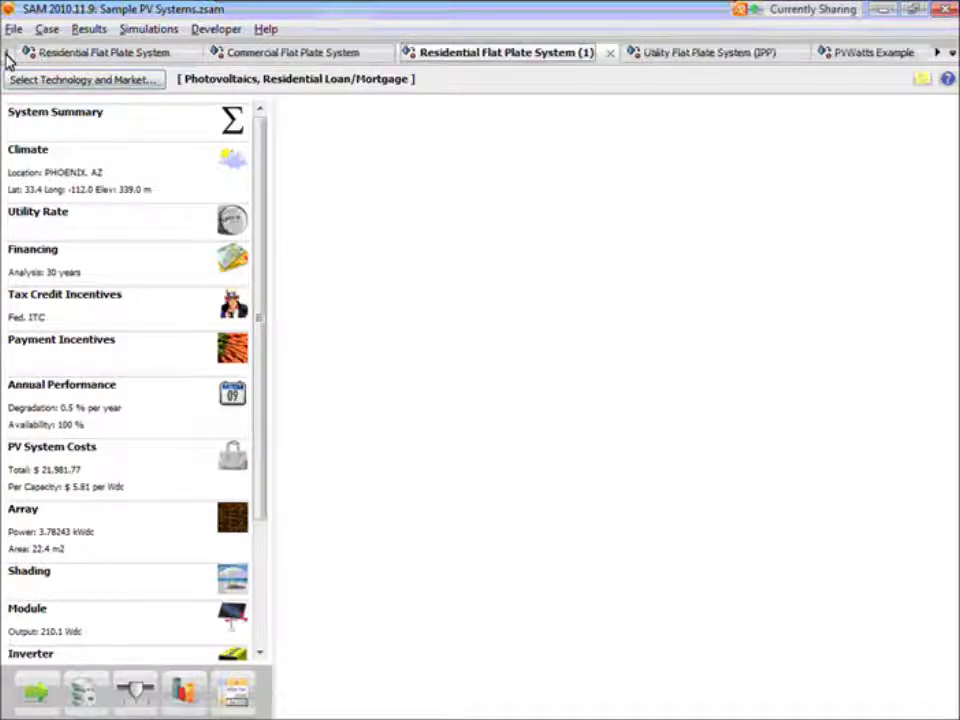
pyautogui.moveTo(459, 58); pyautogui.dragTo(274, 60)
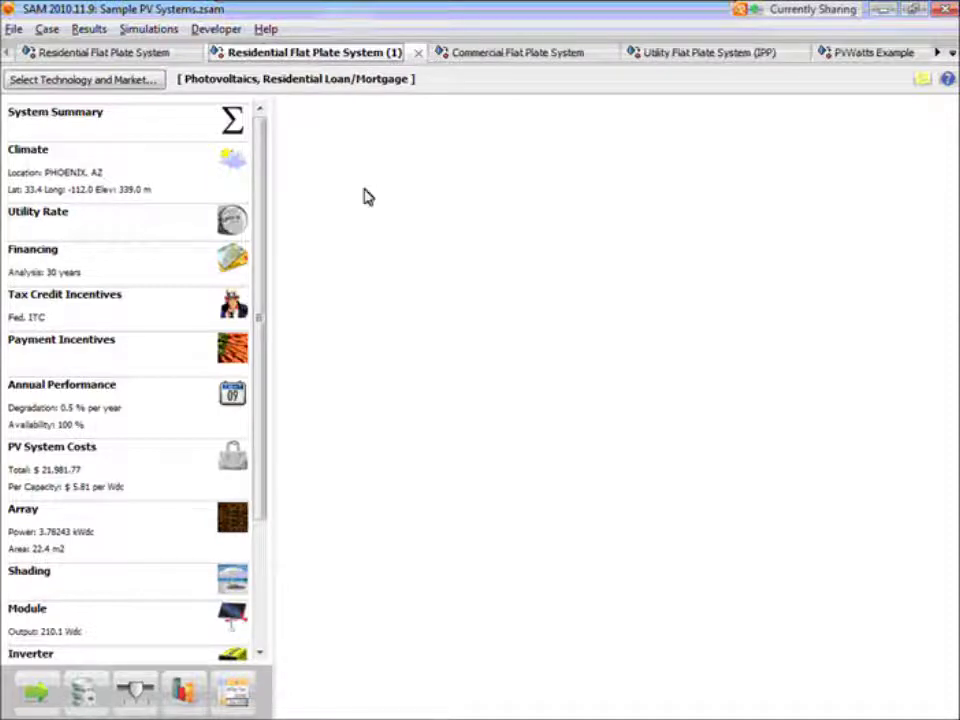
# - Check both residential cases, then show the Commercial case's results with 402,430 kWh annual energy
pyautogui.click(125, 55)
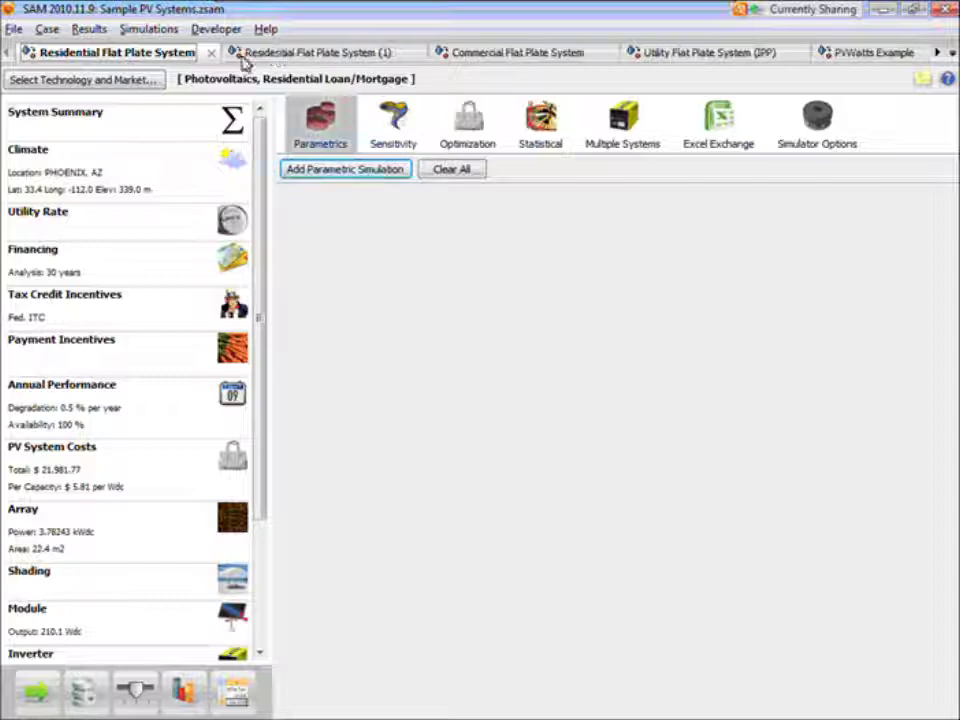
pyautogui.click(267, 63)
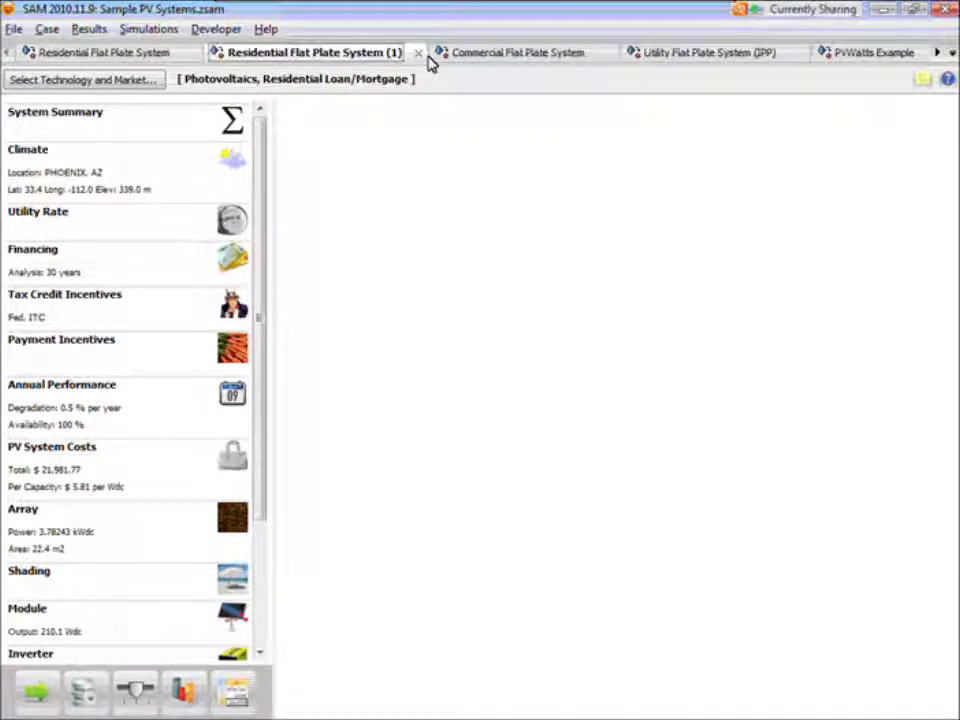
pyautogui.click(466, 62)
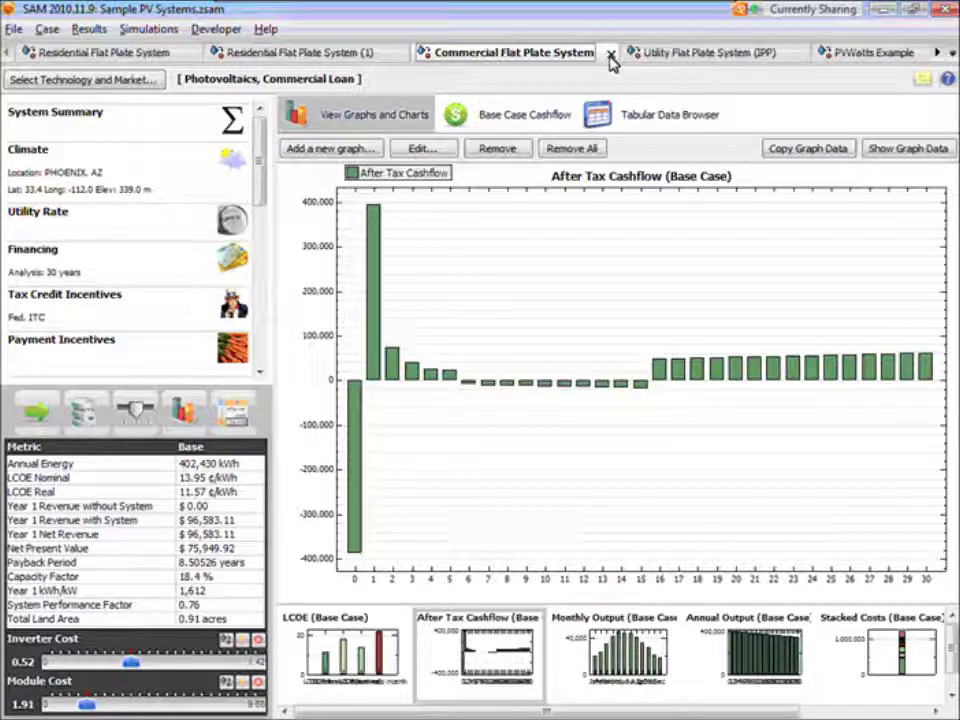
# - Delete the Commercial, Utility IPP, PVWatts Example and Utility Concentrating PV cases, confirming each deletion
pyautogui.click(611, 53)
pyautogui.click(497, 442)
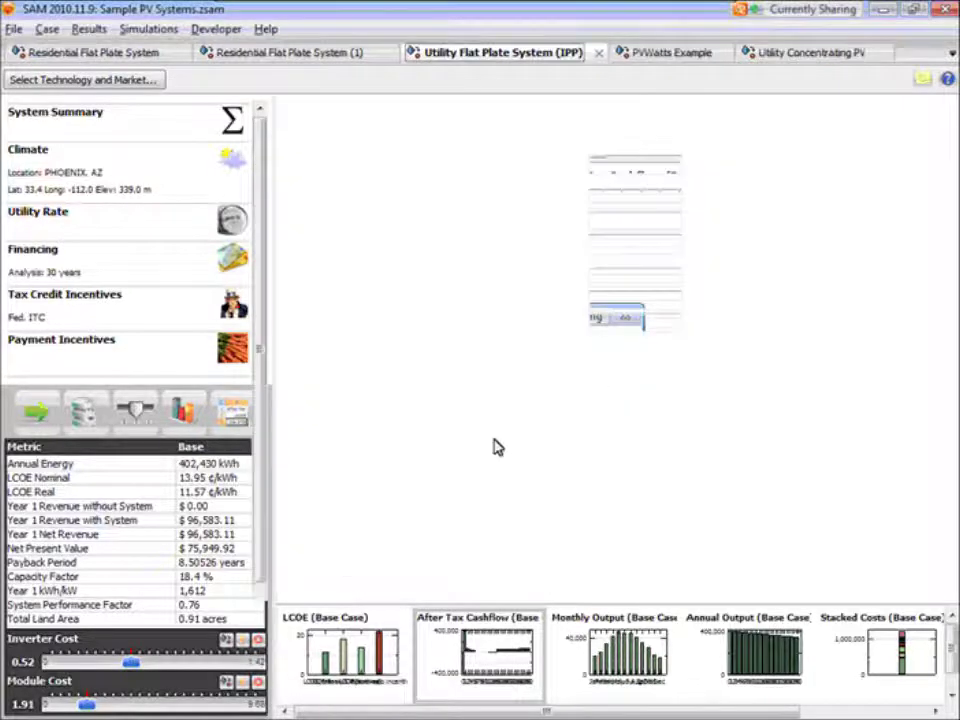
pyautogui.click(47, 30)
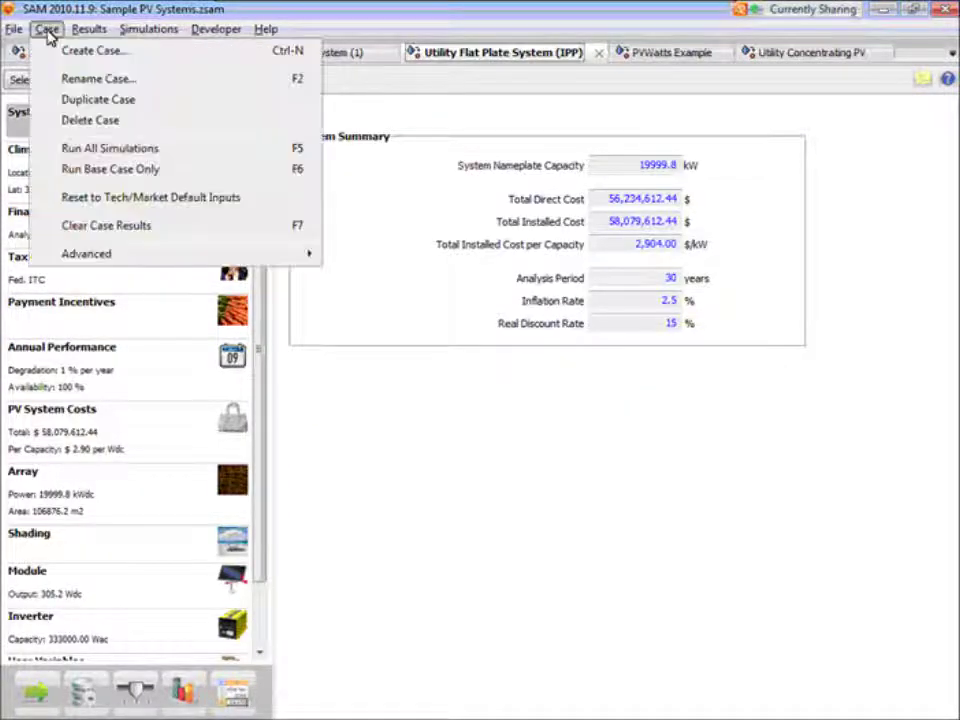
pyautogui.click(75, 121)
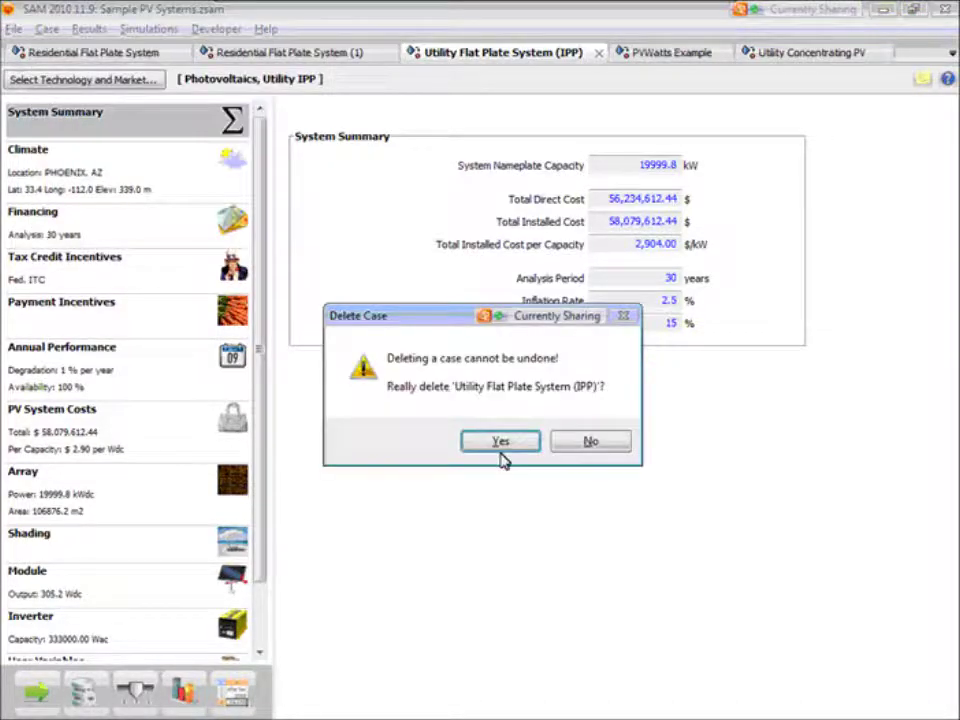
pyautogui.click(499, 442)
pyautogui.click(534, 52)
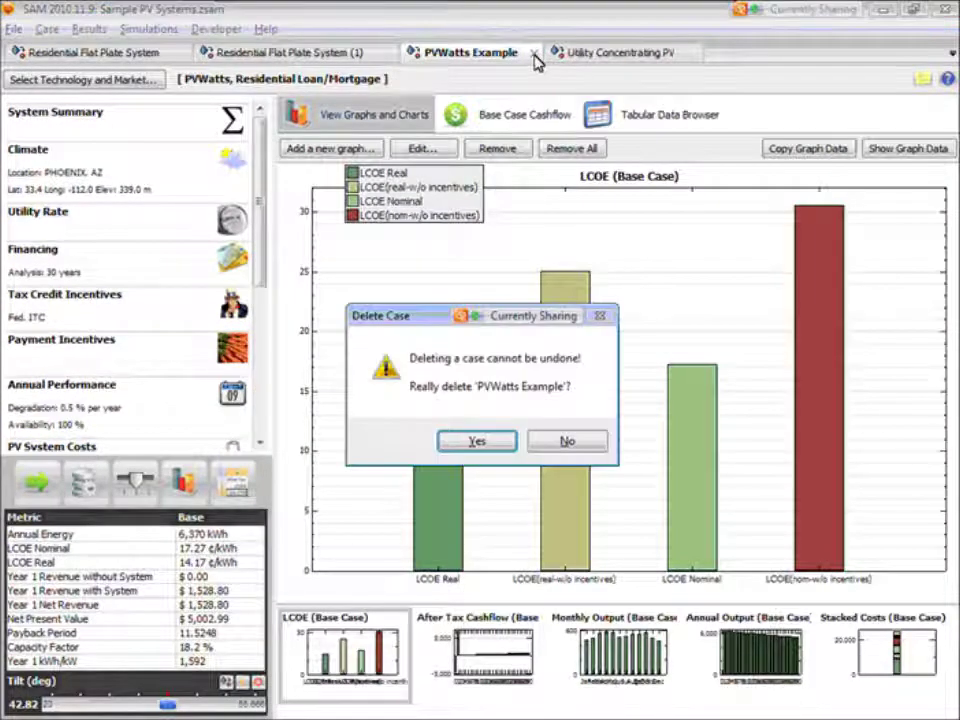
pyautogui.click(477, 441)
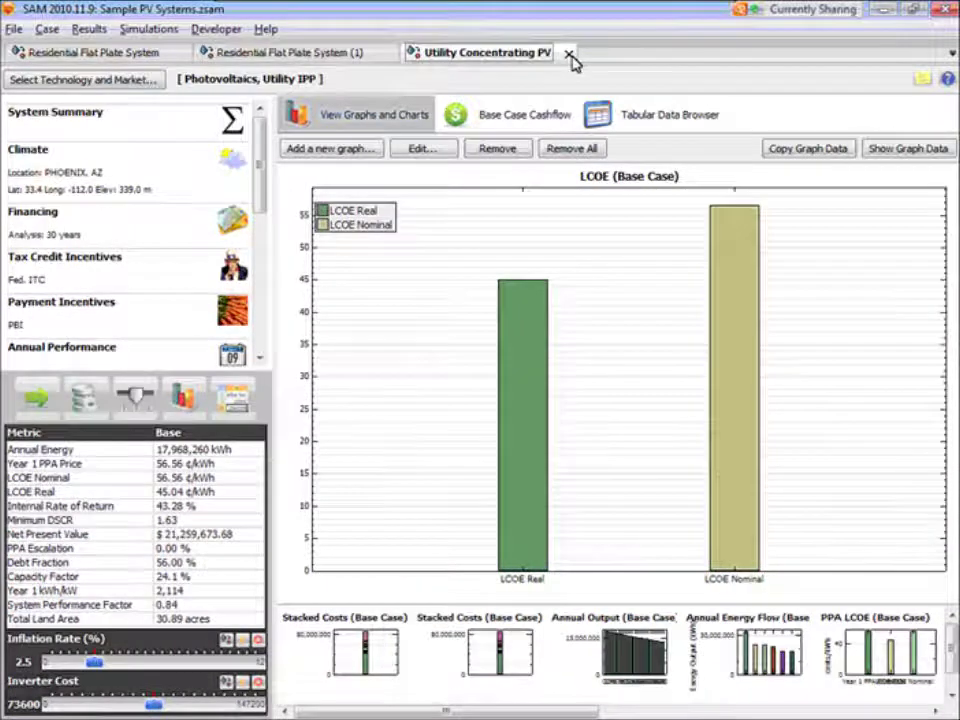
pyautogui.click(567, 52)
pyautogui.click(490, 443)
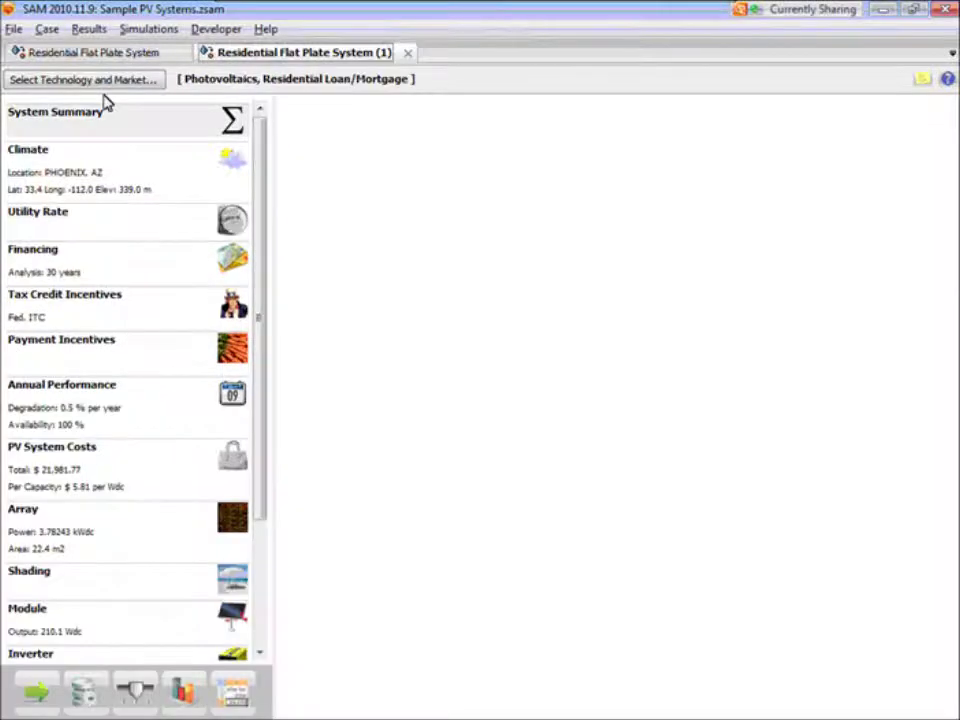
# - Set the duplicate case's weather file to SAM/WA Seattle.tm2, latitude 47.45 deg
pyautogui.click(104, 55)
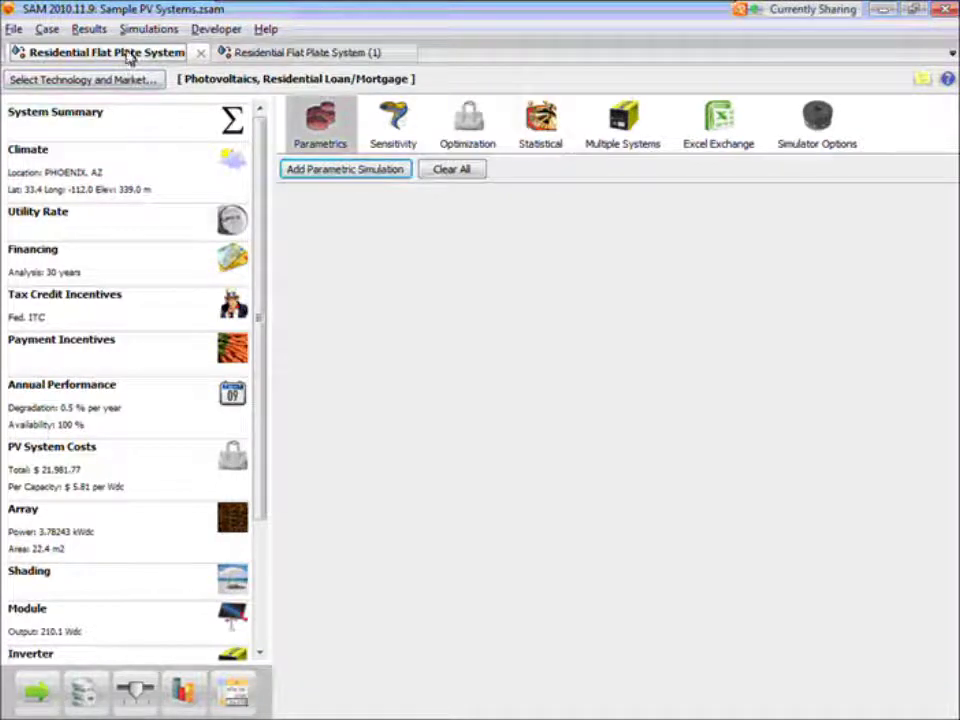
pyautogui.click(120, 191)
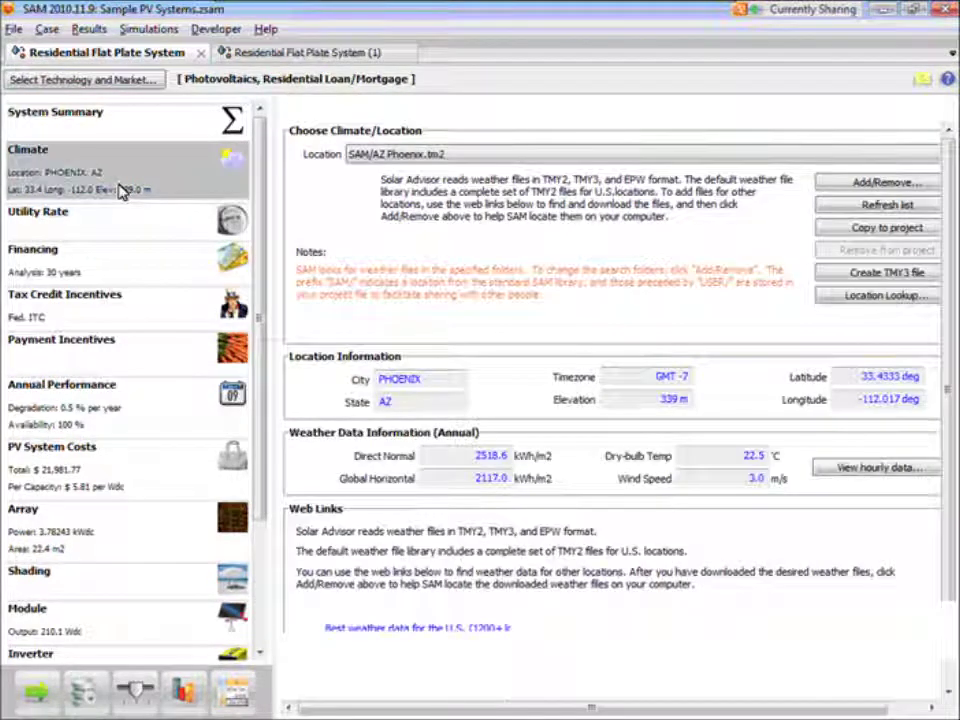
pyautogui.click(300, 52)
pyautogui.click(388, 156)
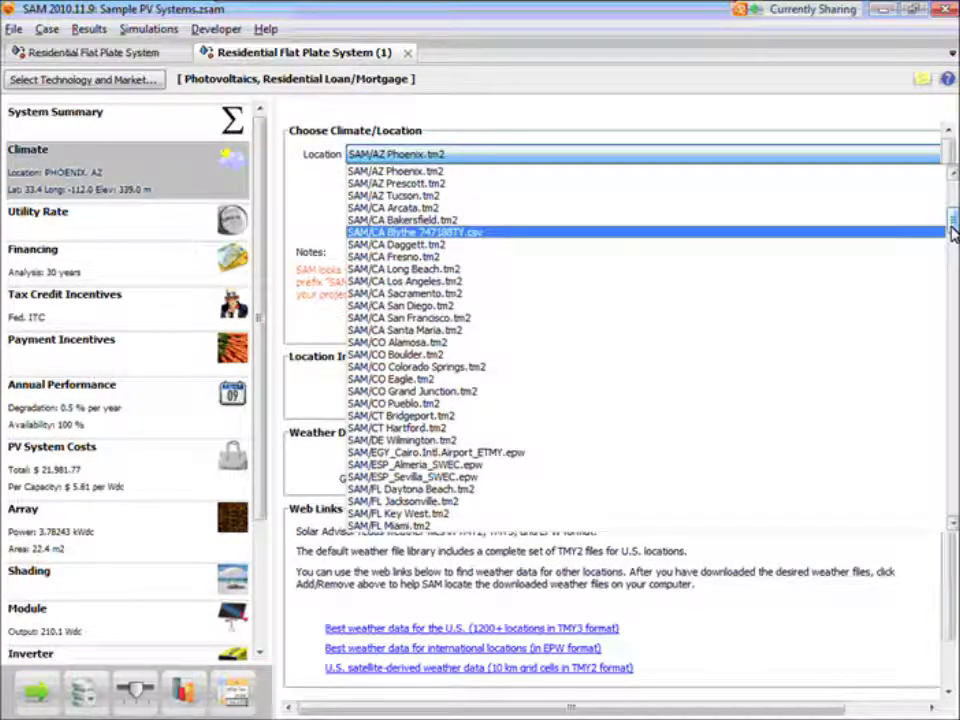
pyautogui.moveTo(953, 229); pyautogui.dragTo(786, 396)
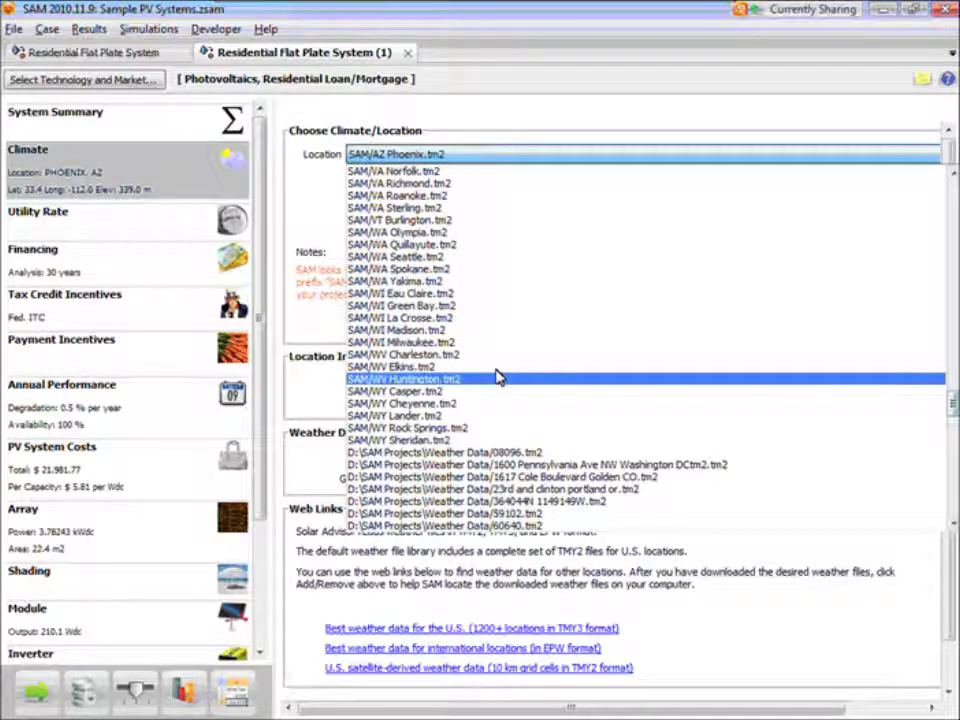
pyautogui.click(392, 262)
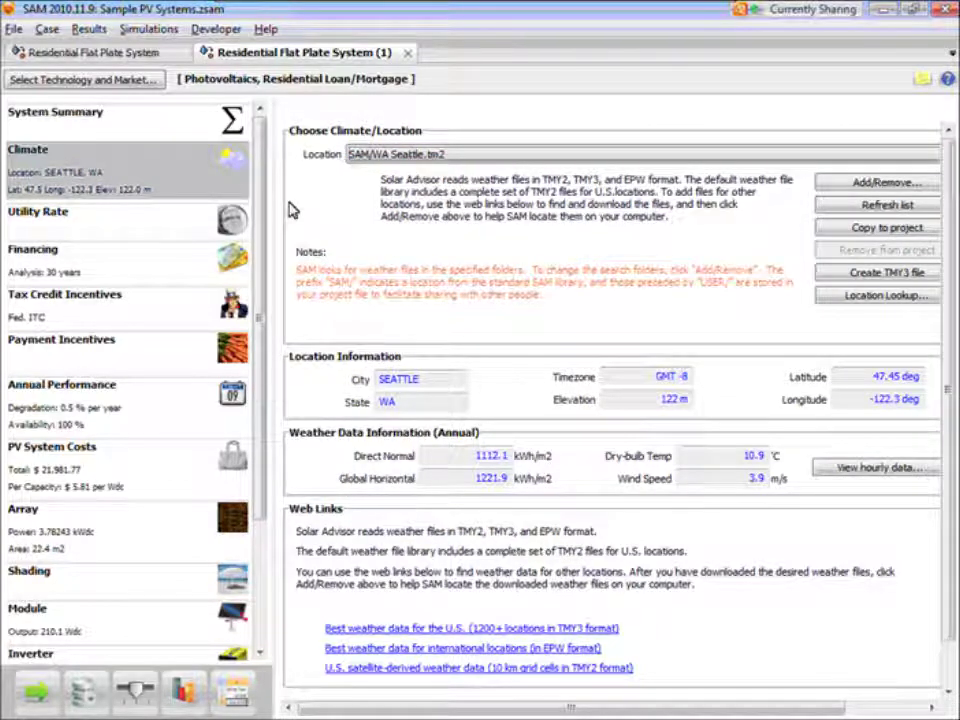
pyautogui.click(49, 32)
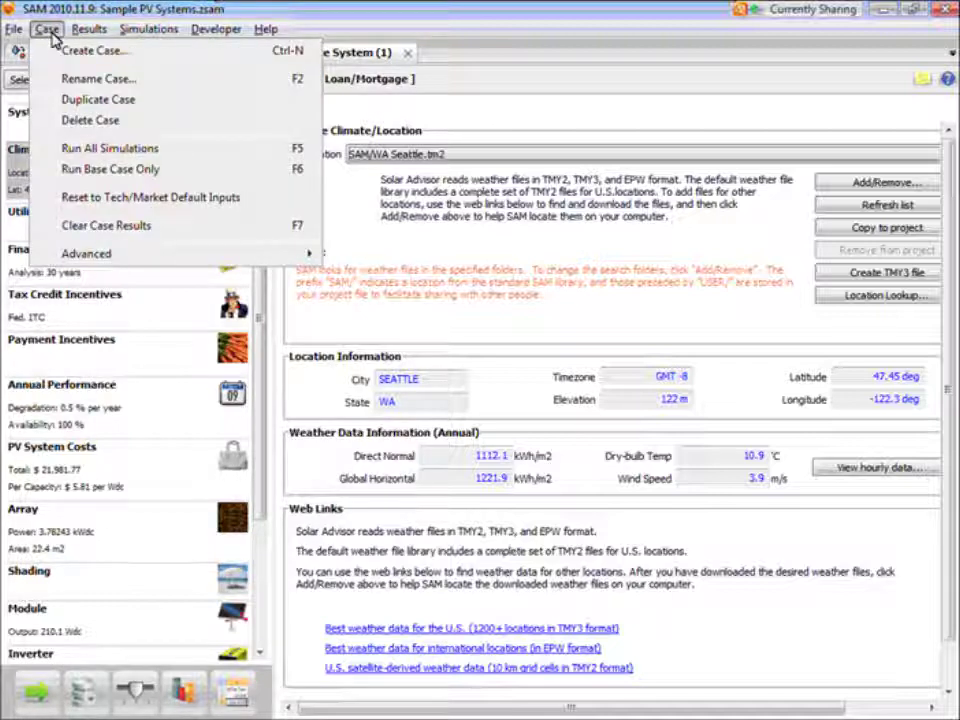
# - Rename the duplicated case to 'Seattle'
pyautogui.click(72, 80)
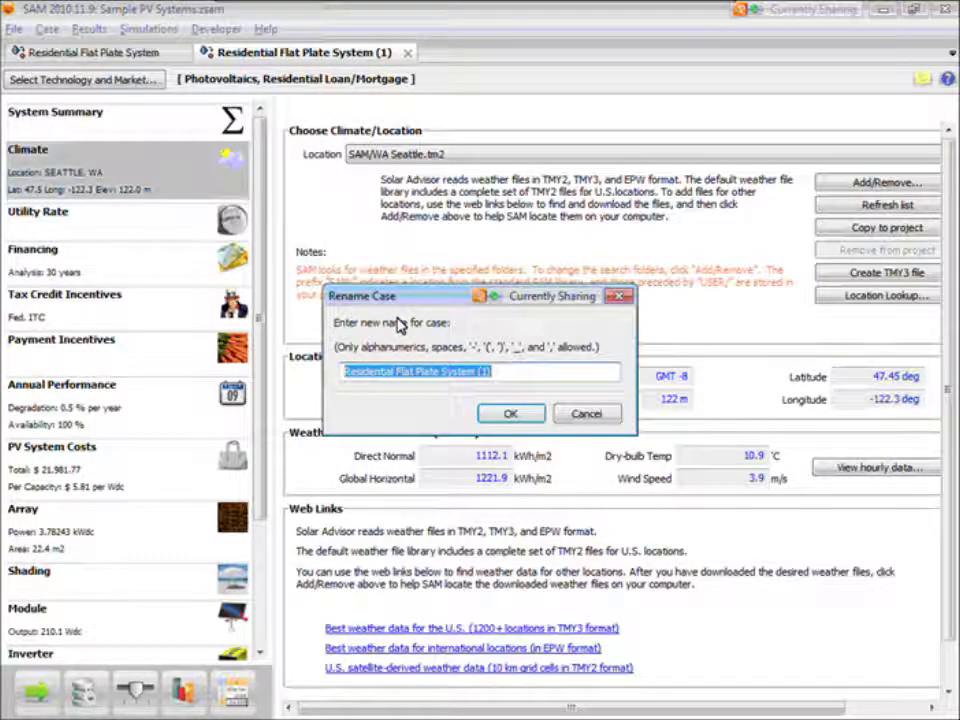
pyautogui.write('Seattle')
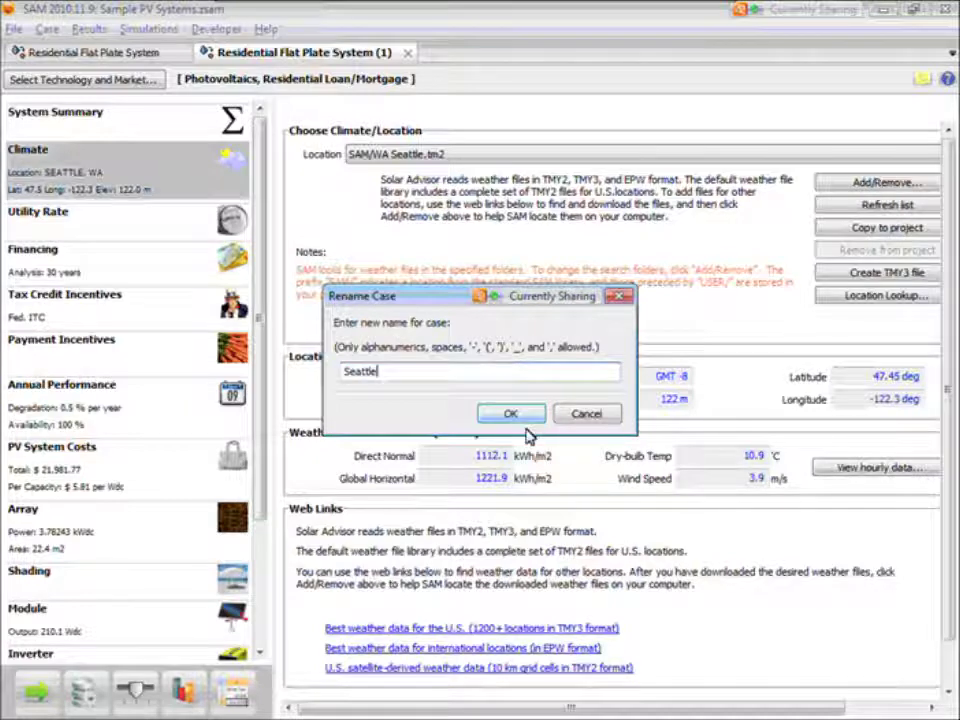
pyautogui.click(527, 422)
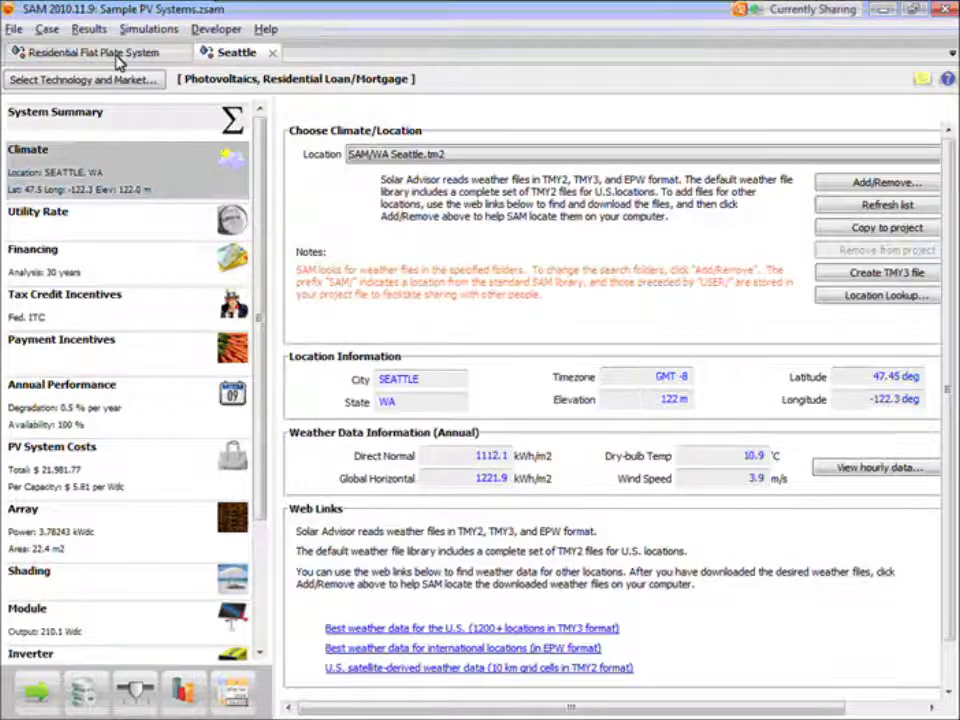
# - Rename the original case to 'Phoenix', then return to the Seattle case
pyautogui.click(90, 52)
pyautogui.click(46, 29)
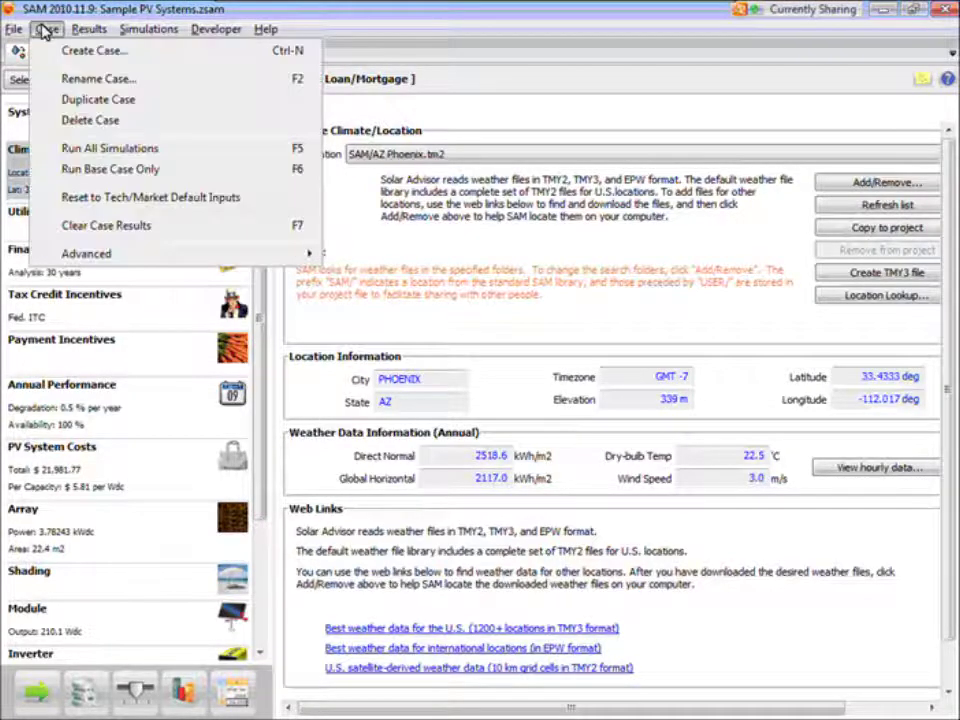
pyautogui.click(74, 82)
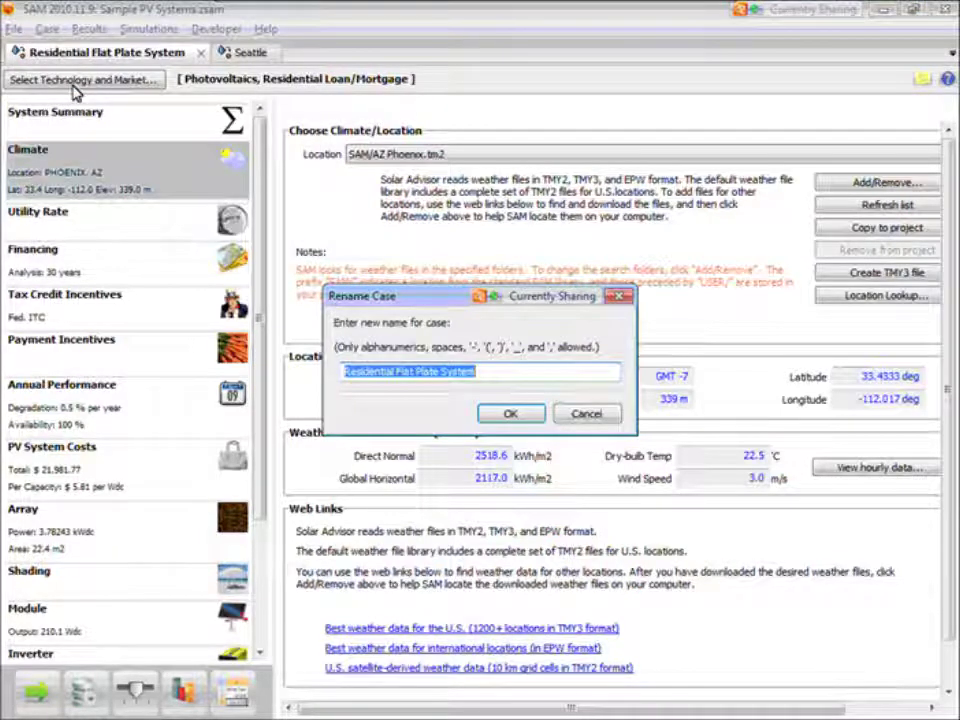
pyautogui.write('Pho')
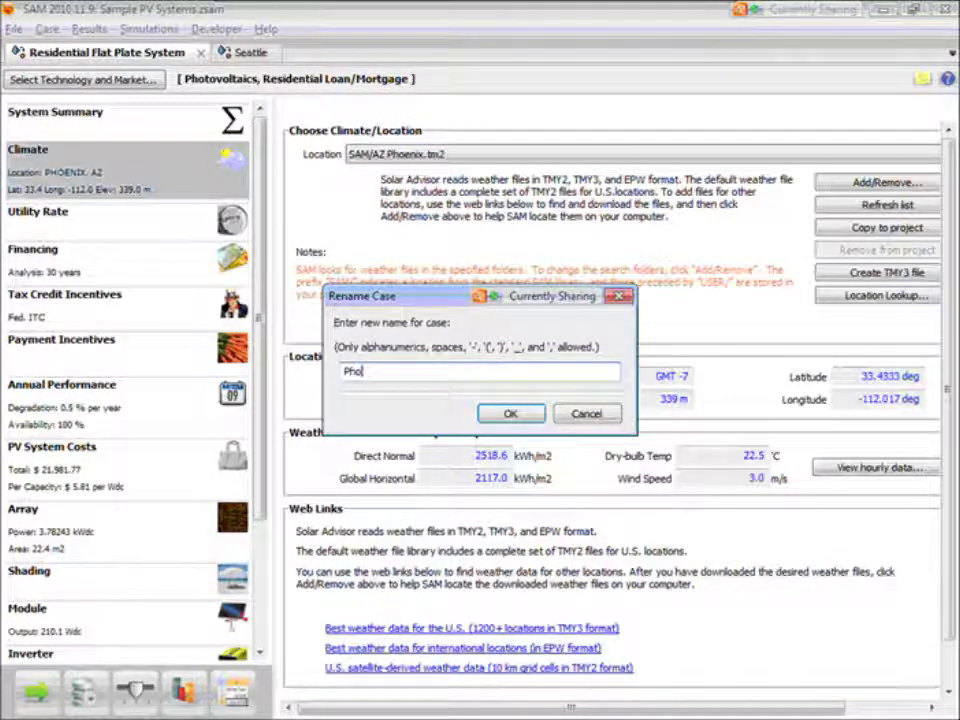
pyautogui.write('enix')
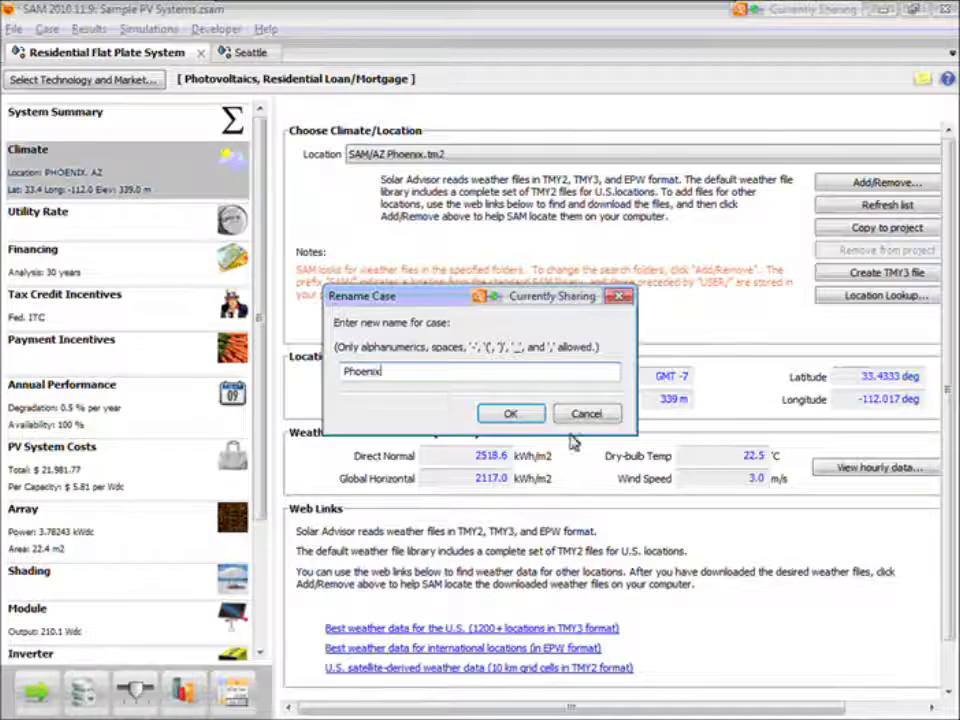
pyautogui.press('Return')
pyautogui.click(145, 54)
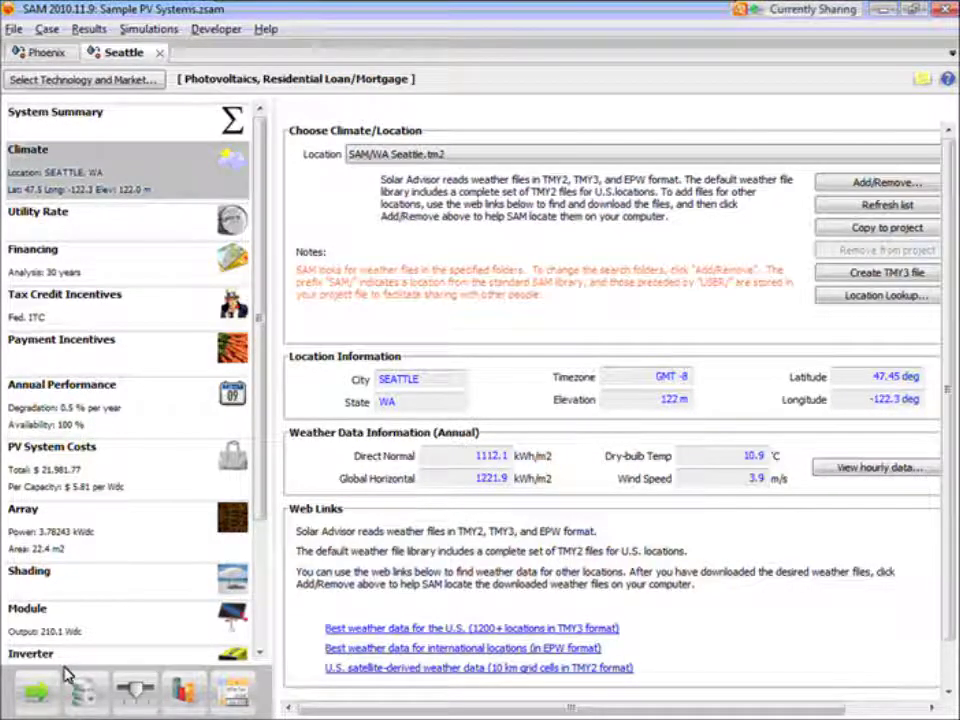
# - Simulate the Seattle case, yielding 4,285 kWh annual energy and 25.25 ¢/kWh nominal LCOE
pyautogui.click(48, 693)
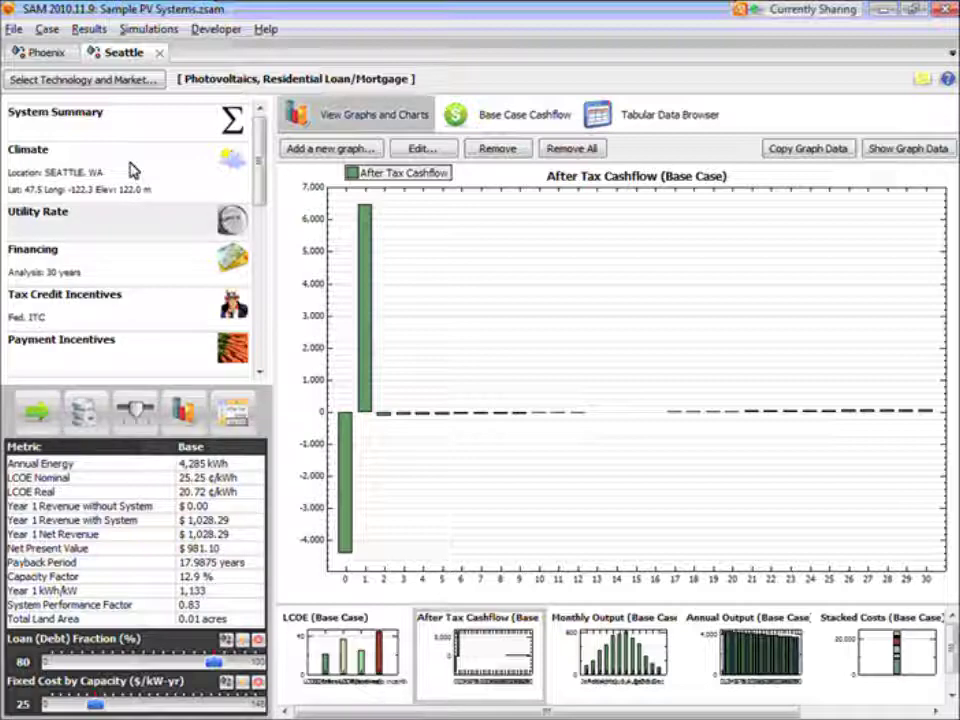
# - Compare Phoenix results (6,987 kWh, 15.48 ¢/kWh) with Seattle, then open Phoenix's Parametrics page
pyautogui.click(40, 58)
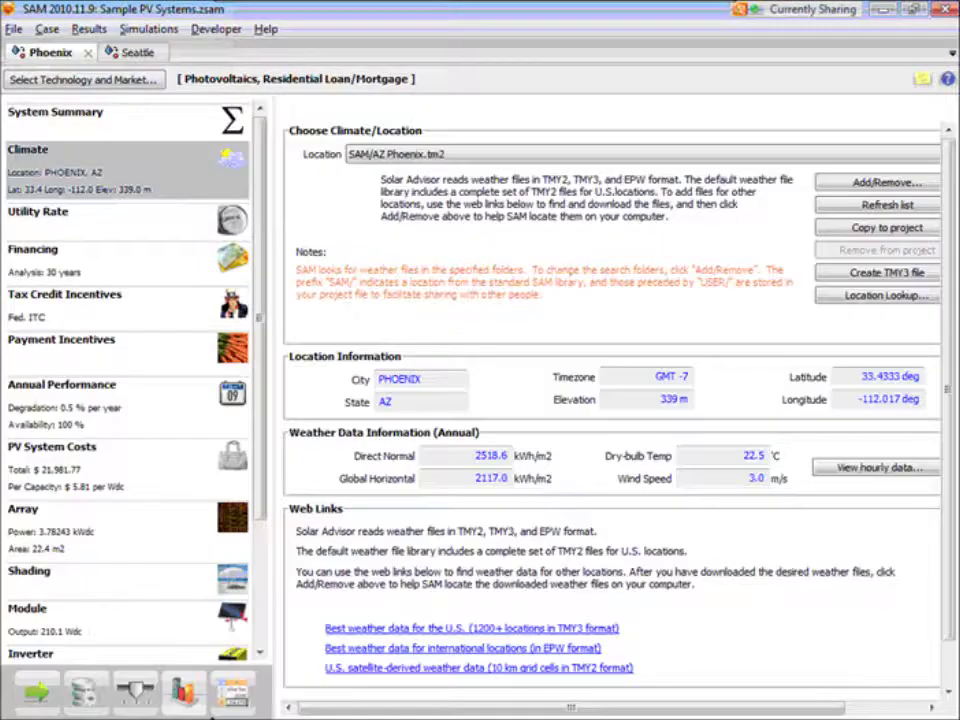
pyautogui.click(182, 690)
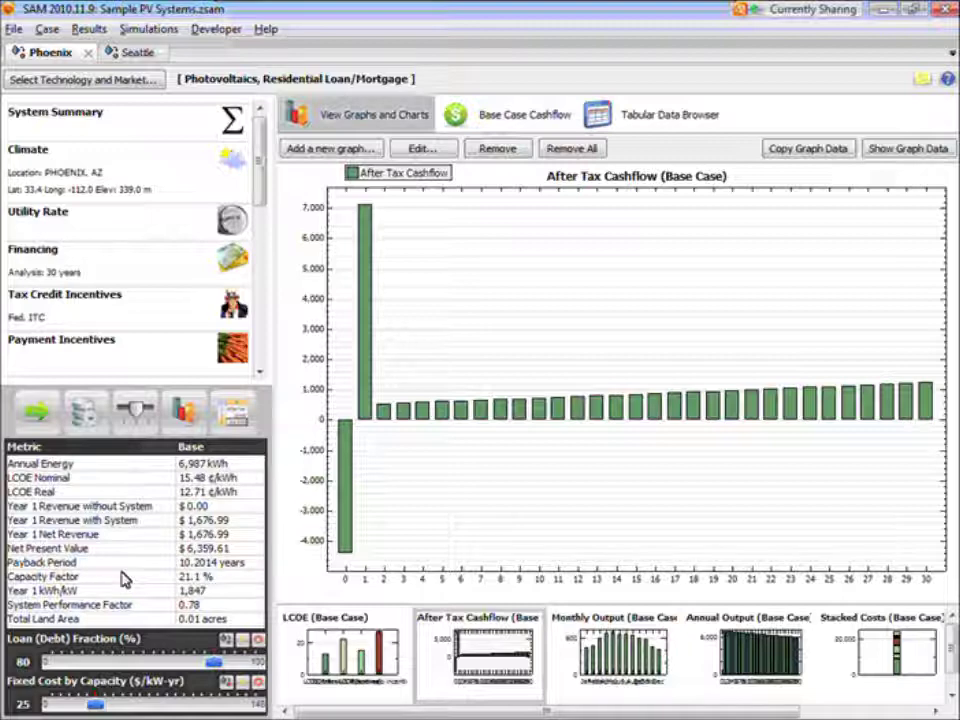
pyautogui.click(95, 52)
pyautogui.click(70, 56)
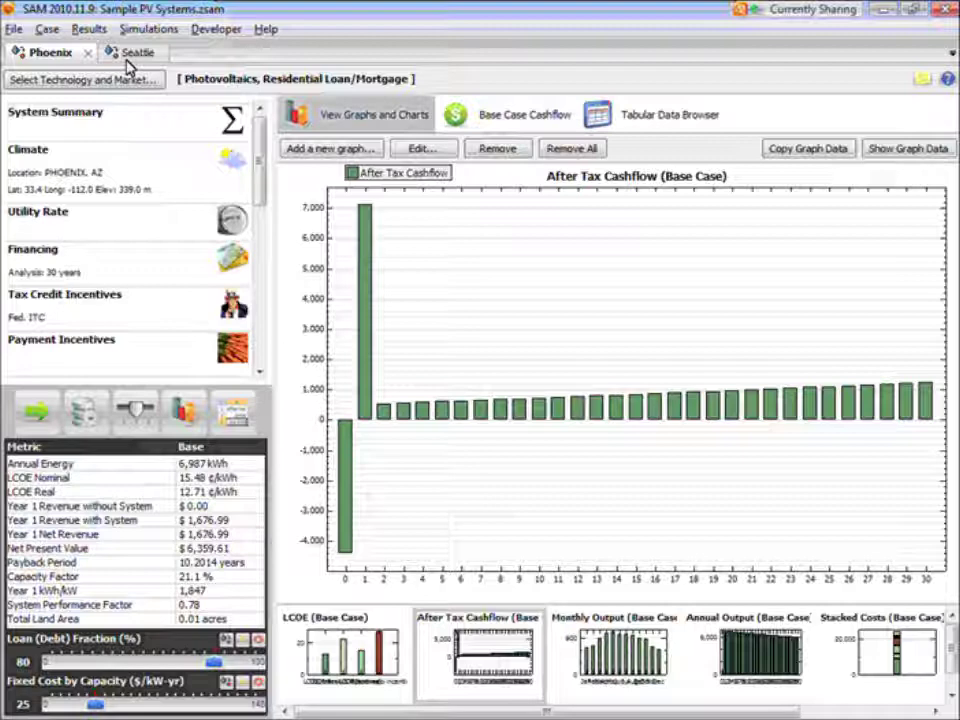
pyautogui.click(82, 411)
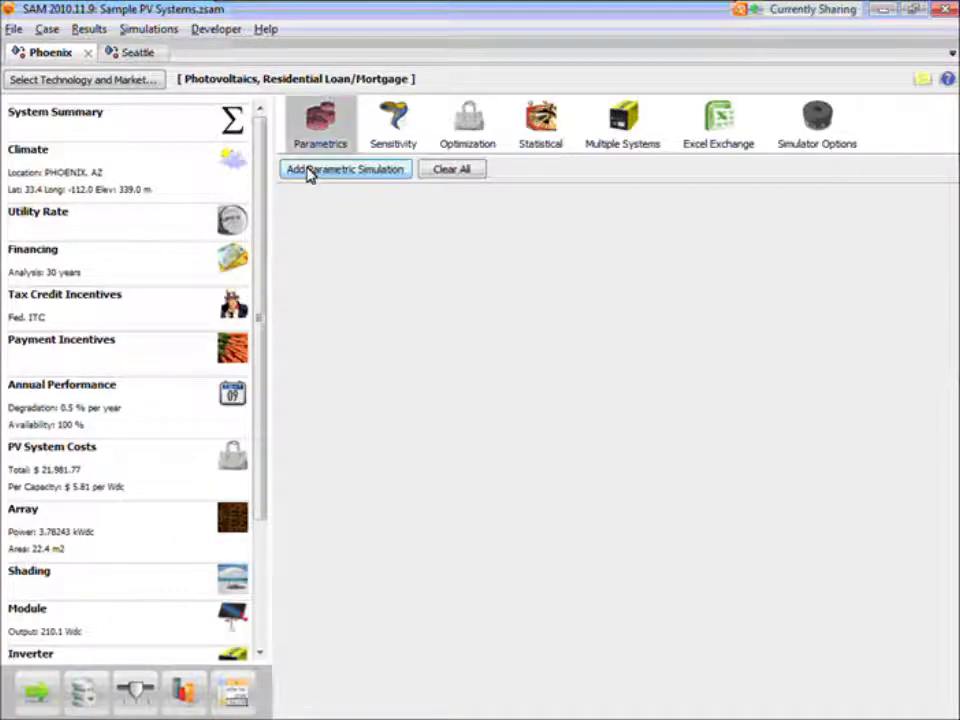
# - Create a new parametric simulation and choose Climate > Location as its variable
pyautogui.click(308, 173)
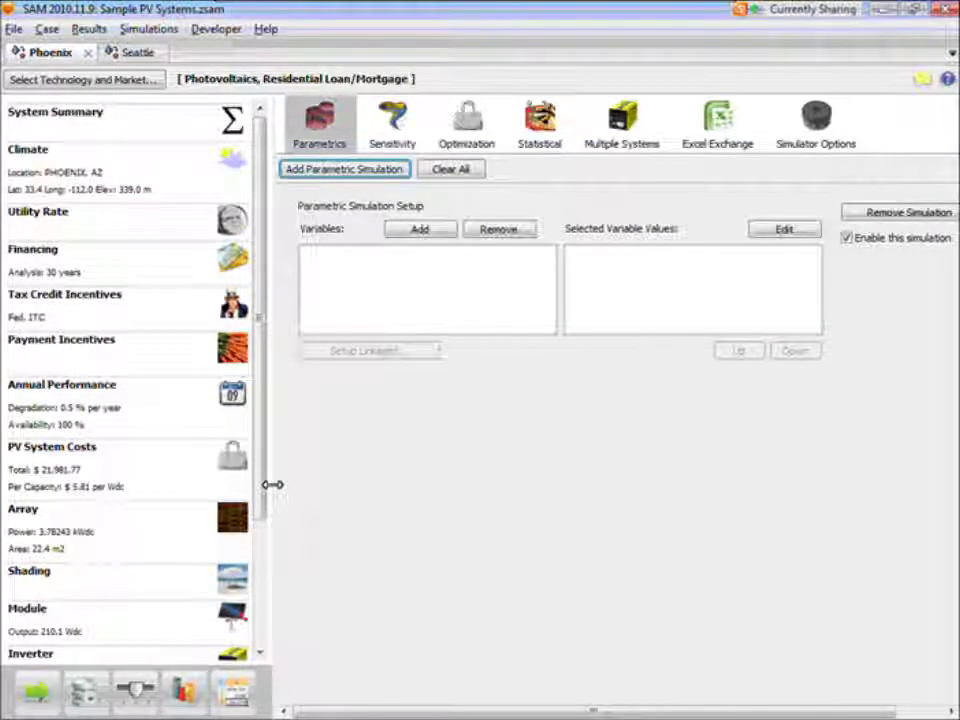
pyautogui.moveTo(272, 484); pyautogui.dragTo(155, 480)
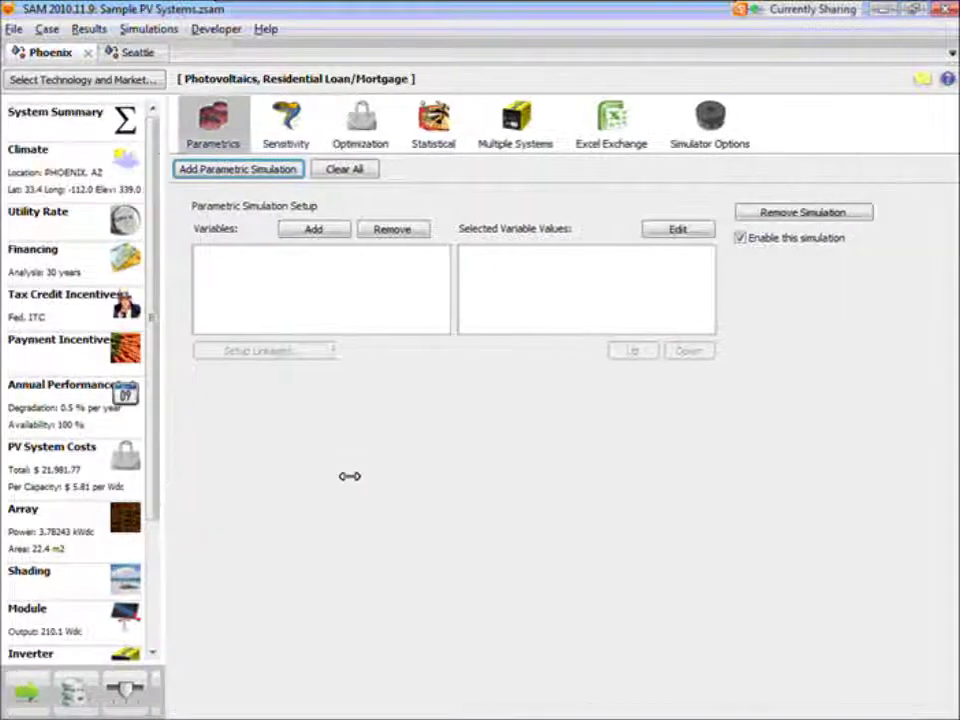
pyautogui.click(303, 234)
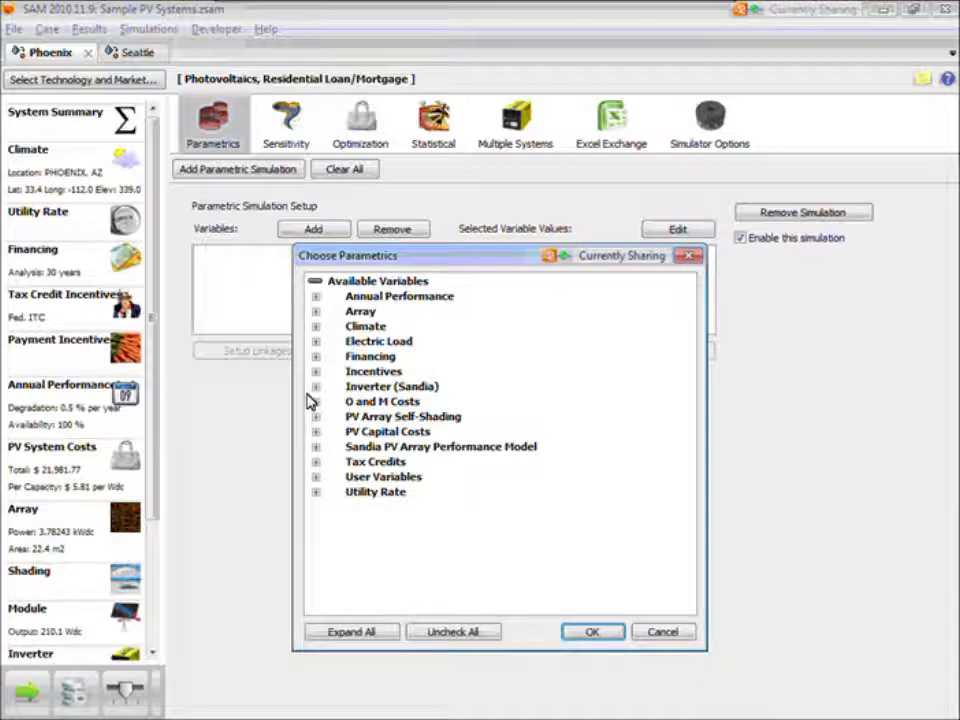
pyautogui.click(316, 327)
pyautogui.click(351, 342)
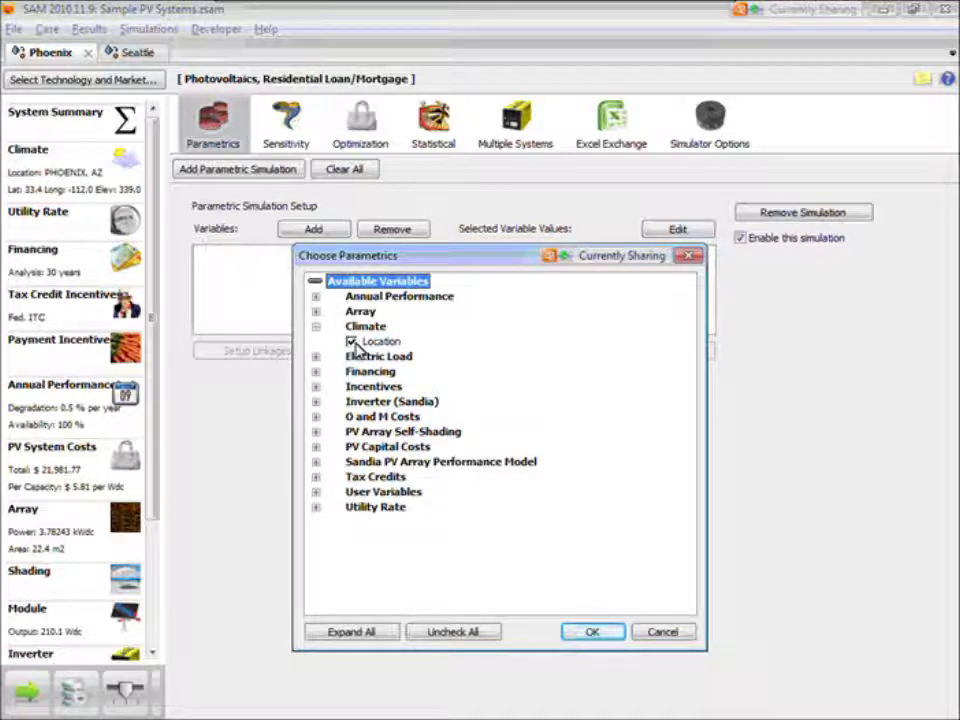
pyautogui.click(316, 312)
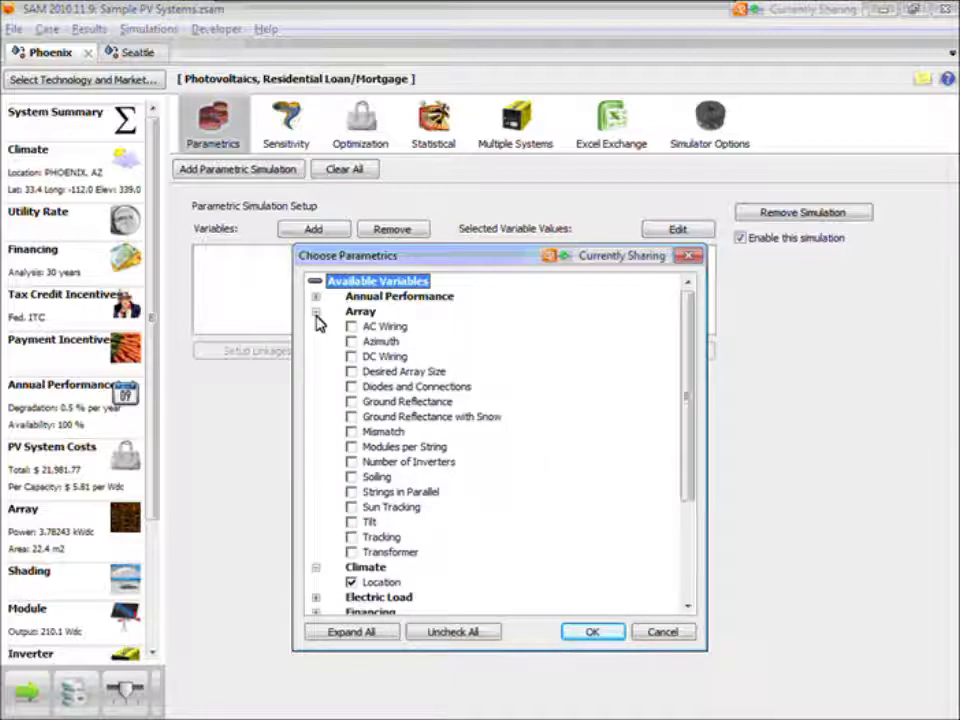
pyautogui.click(316, 312)
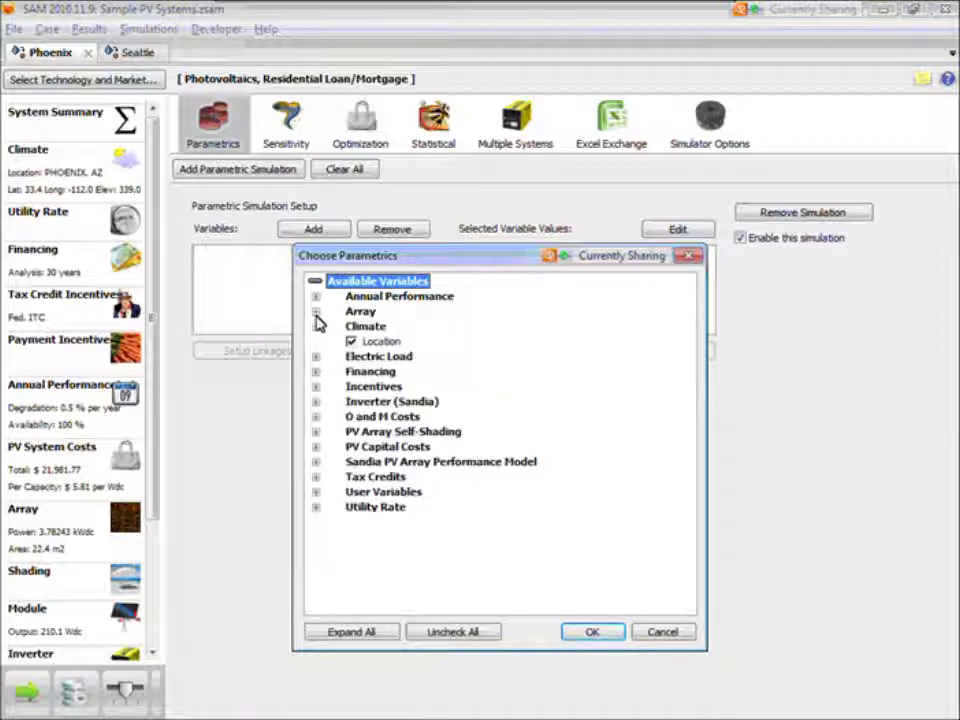
pyautogui.click(316, 371)
pyautogui.click(316, 371)
pyautogui.click(316, 388)
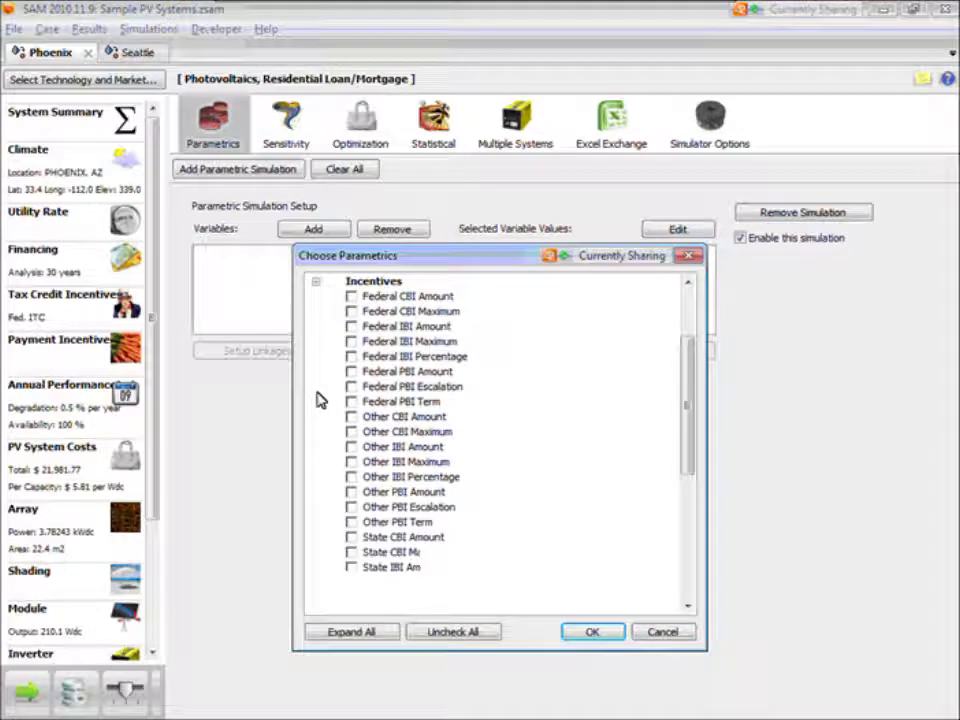
pyautogui.click(316, 282)
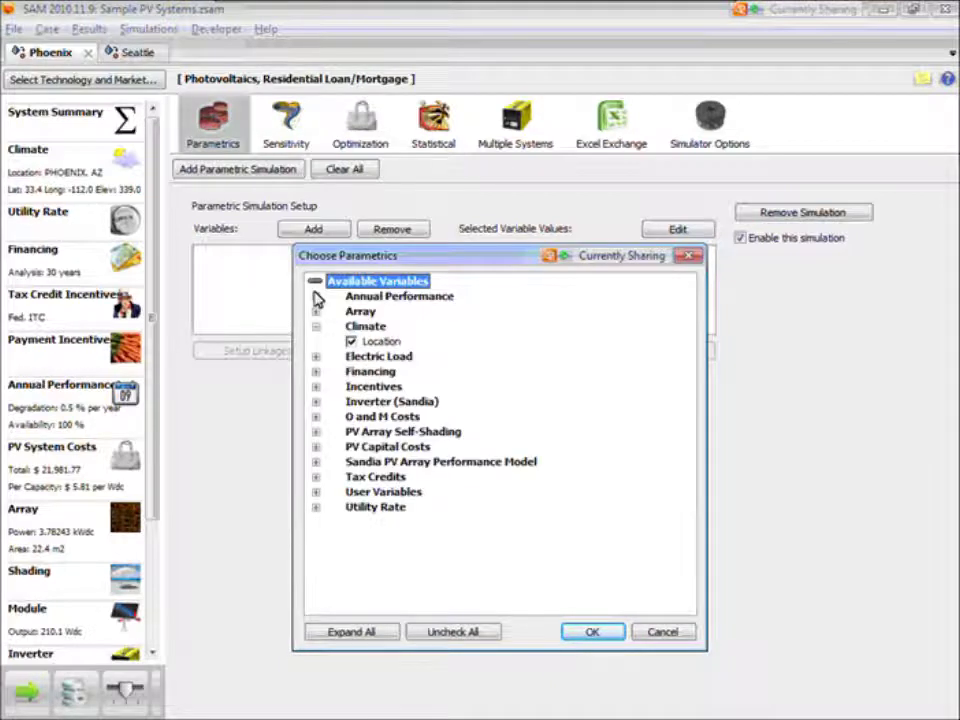
pyautogui.click(585, 631)
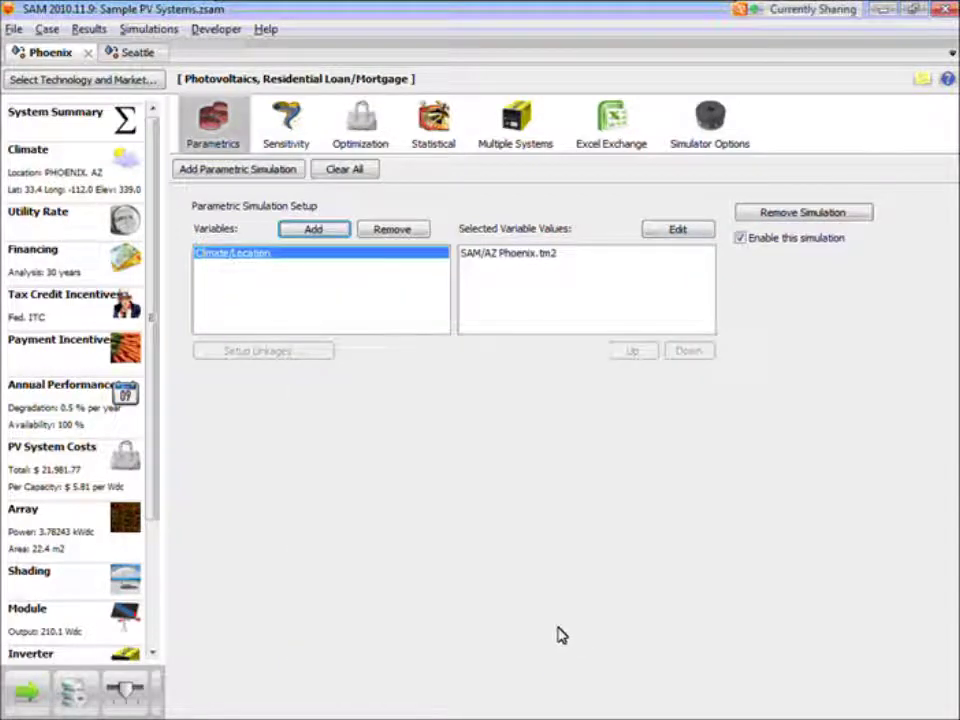
# - Set the Climate/Location parametric values to SAM/AZ Phoenix.tm2 and SAM/WA Seattle.tm2
pyautogui.click(229, 264)
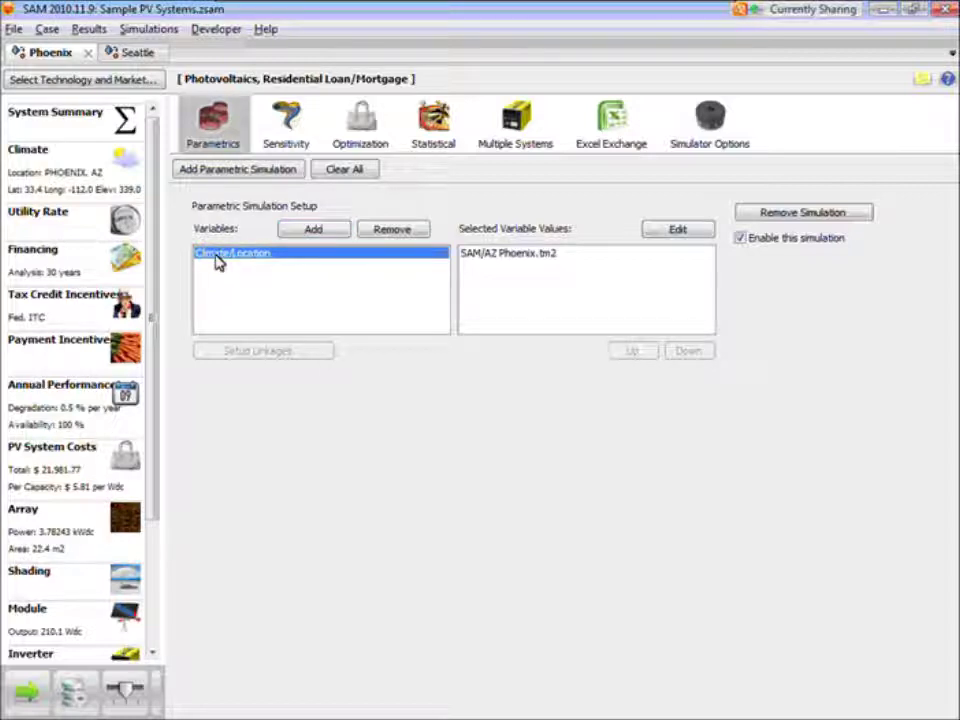
pyautogui.click(137, 188)
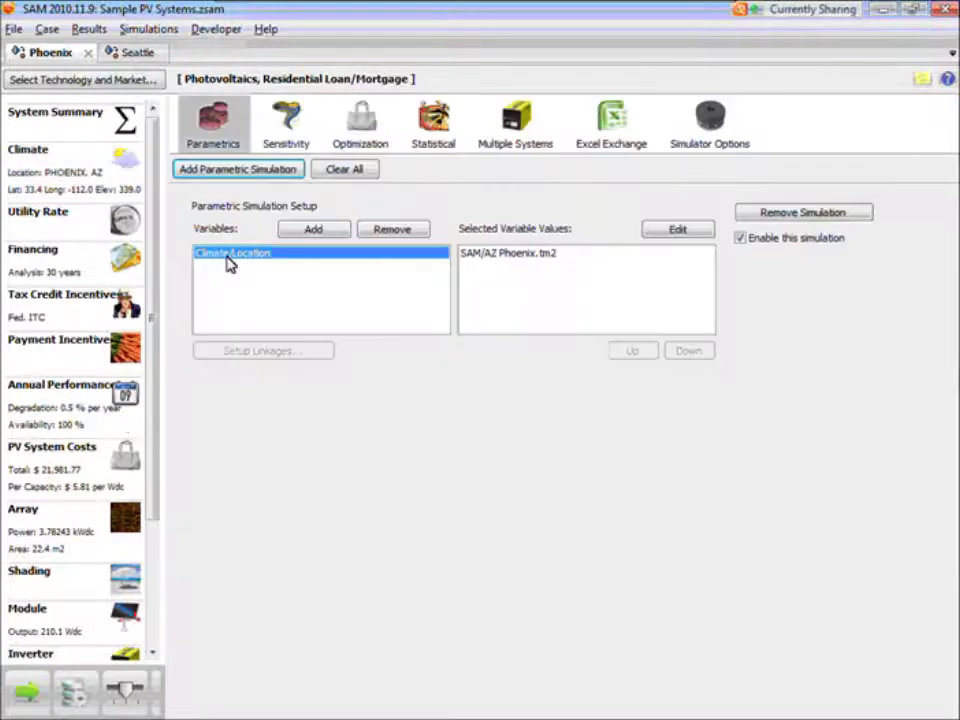
pyautogui.click(229, 257)
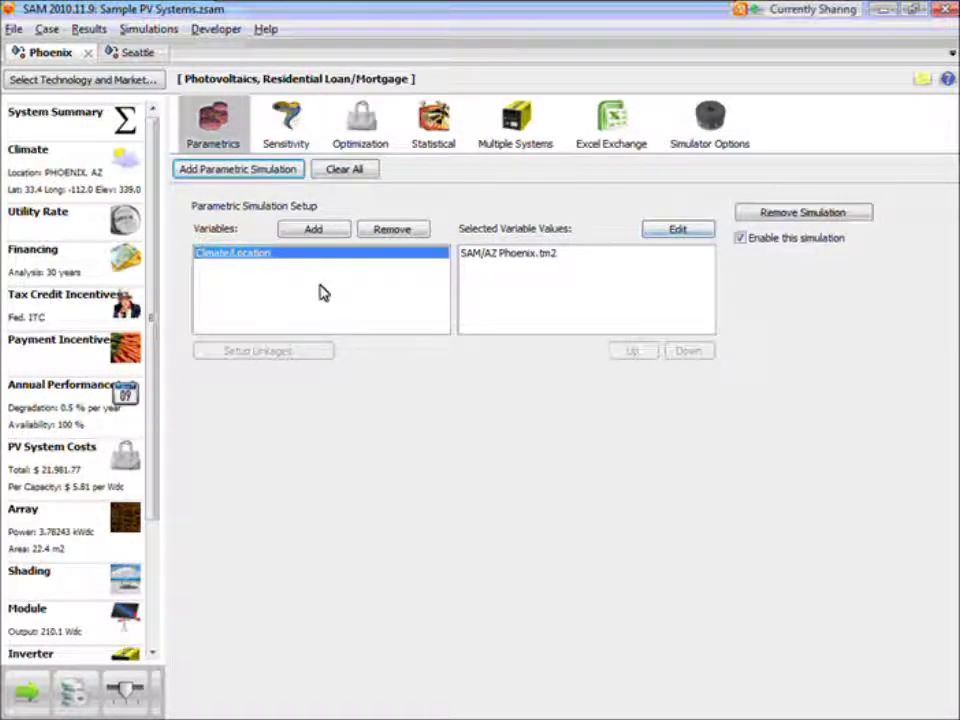
pyautogui.click(703, 233)
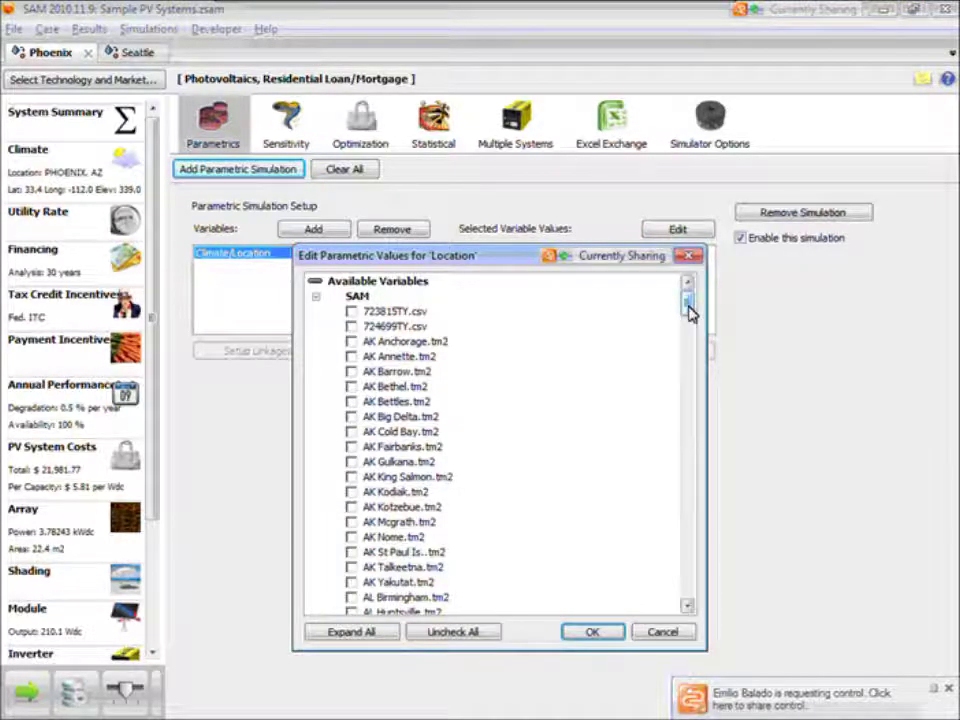
pyautogui.moveTo(688, 312); pyautogui.dragTo(662, 509)
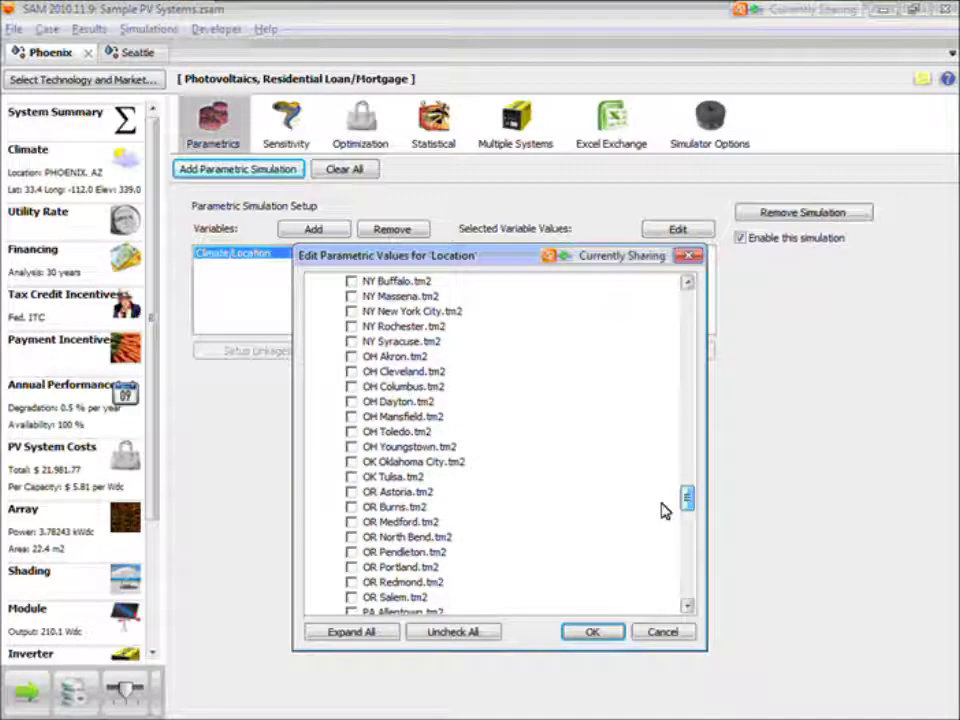
pyautogui.moveTo(662, 510); pyautogui.dragTo(659, 527)
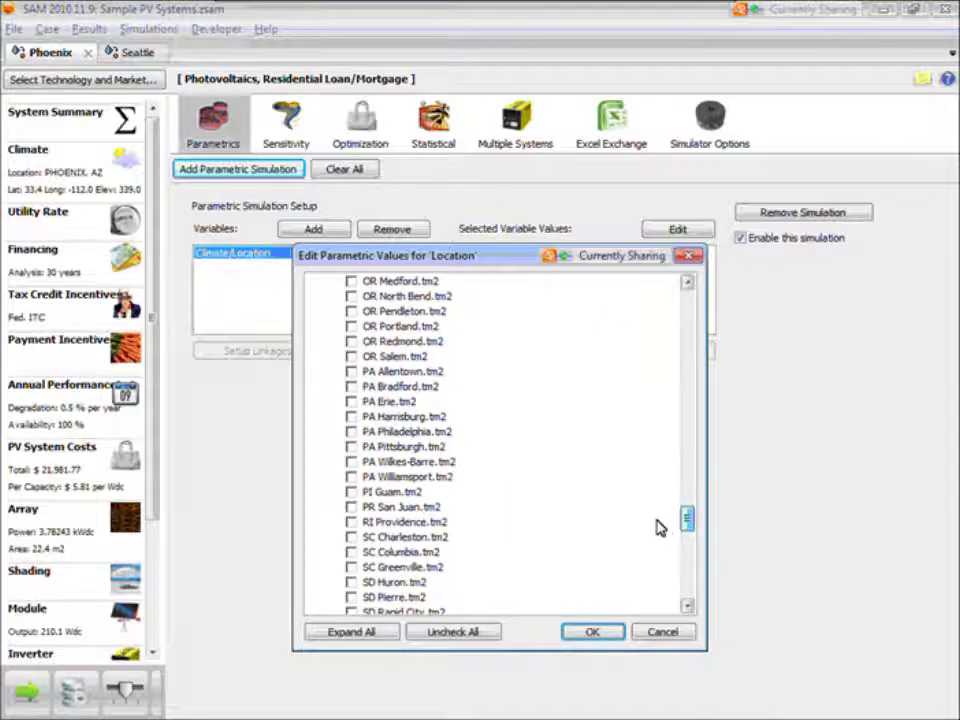
pyautogui.press('Return')
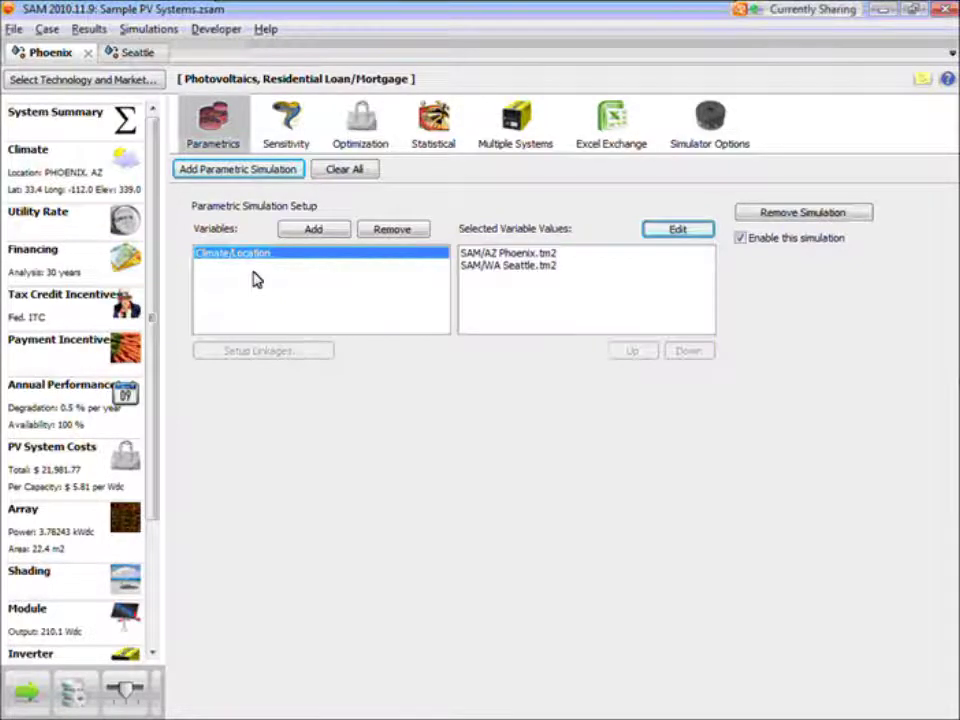
pyautogui.click(741, 240)
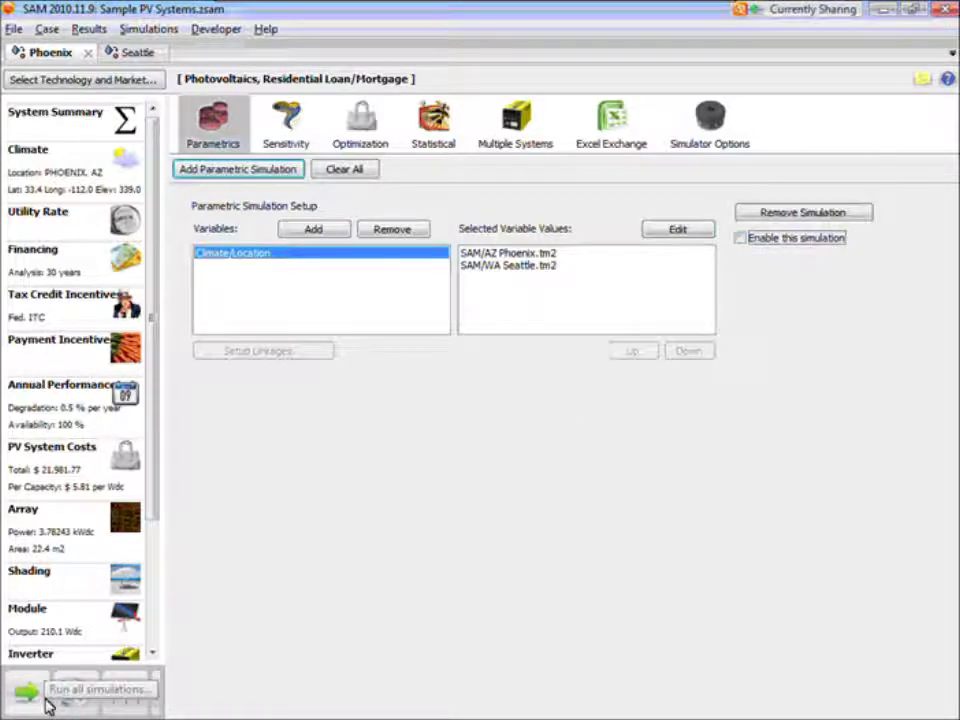
# - Re-enable and run the parametric simulation, then view the LCOE vs. Location chart
pyautogui.click(741, 240)
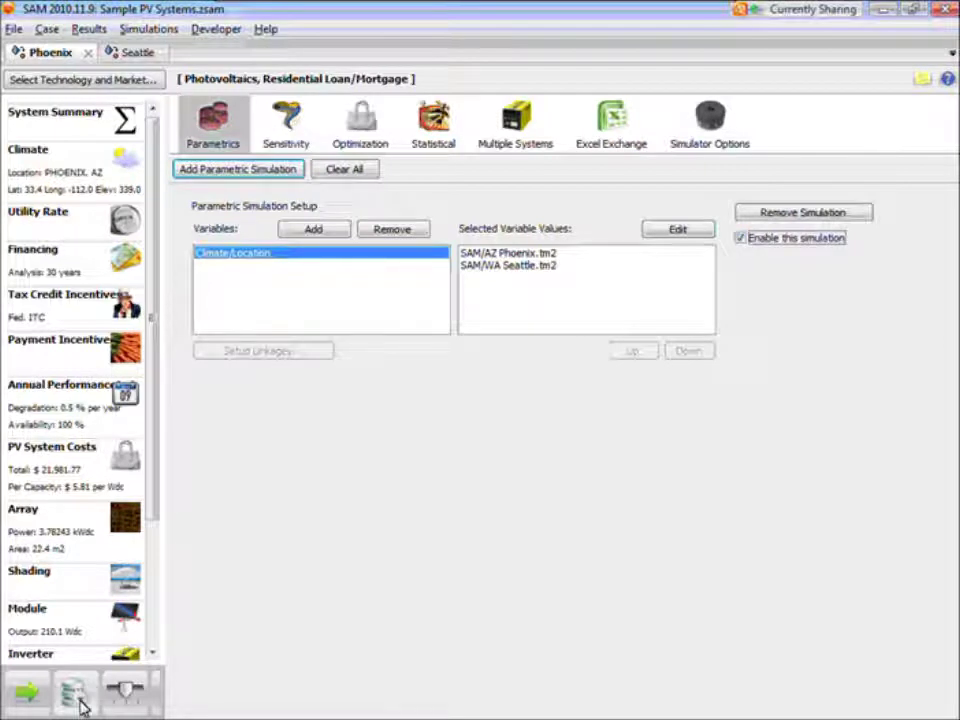
pyautogui.click(28, 695)
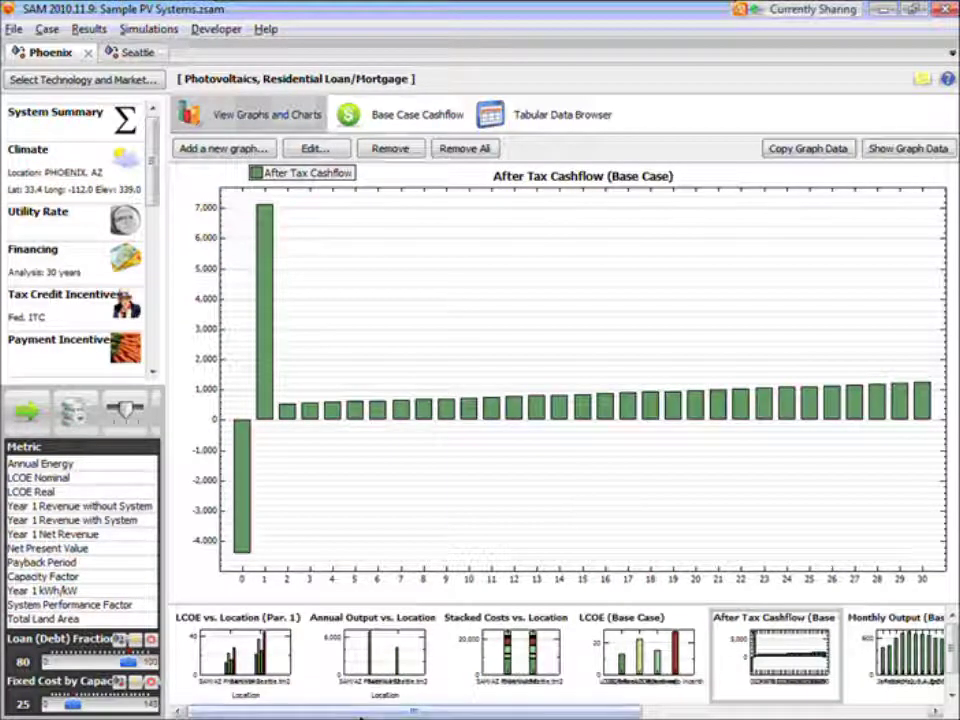
pyautogui.click(240, 665)
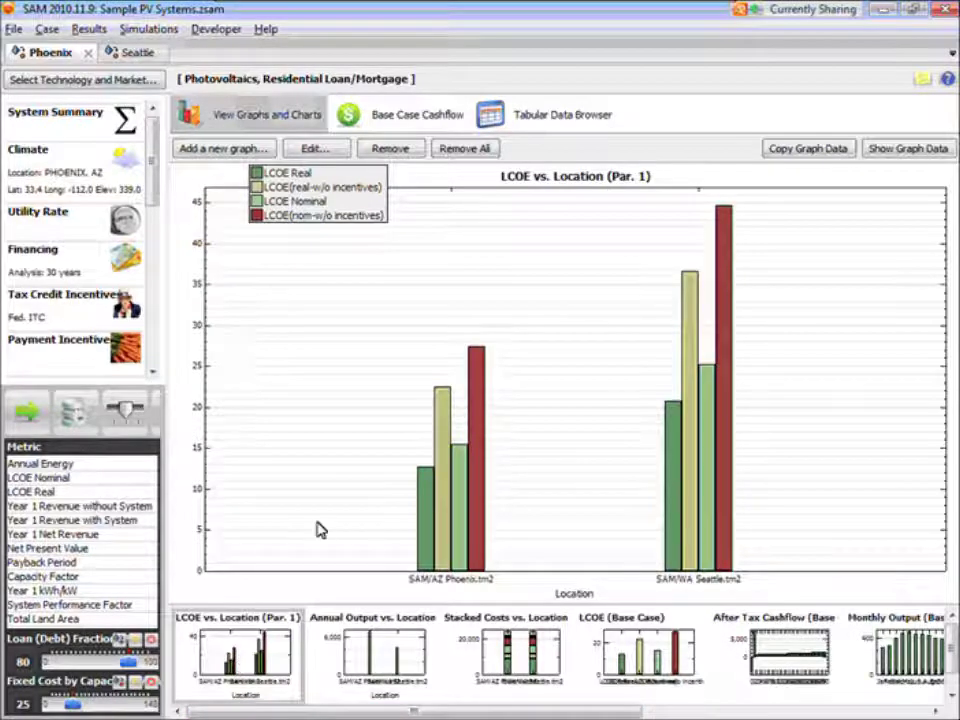
# - Move the LCOE chart legend lower, then display the Annual Output vs. Location chart
pyautogui.moveTo(317, 184); pyautogui.dragTo(306, 291)
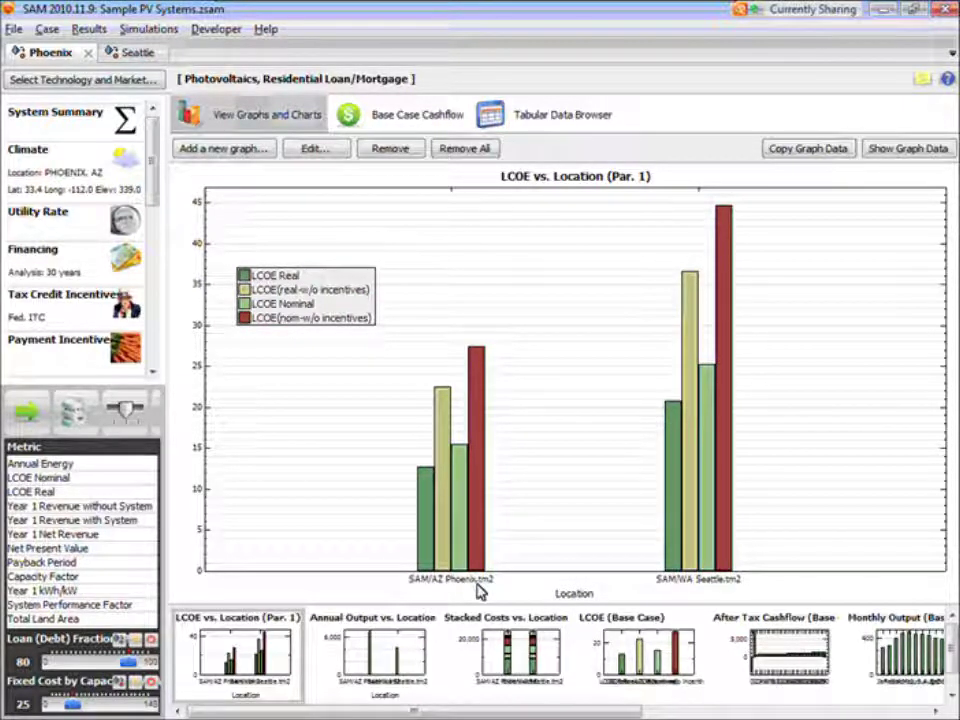
pyautogui.click(393, 662)
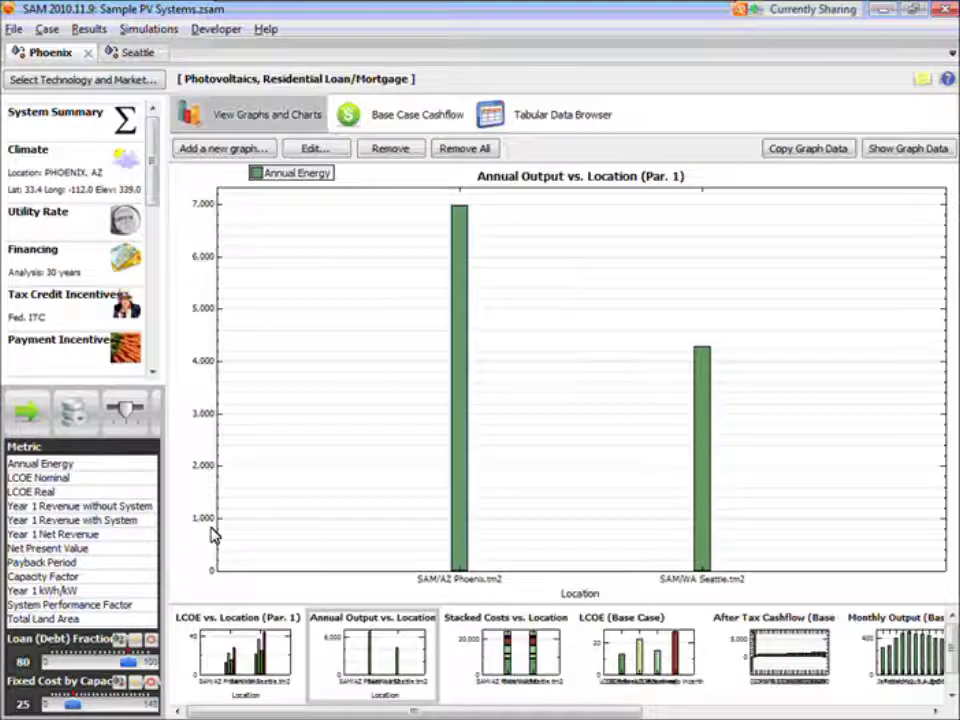
pyautogui.rightClick(368, 397)
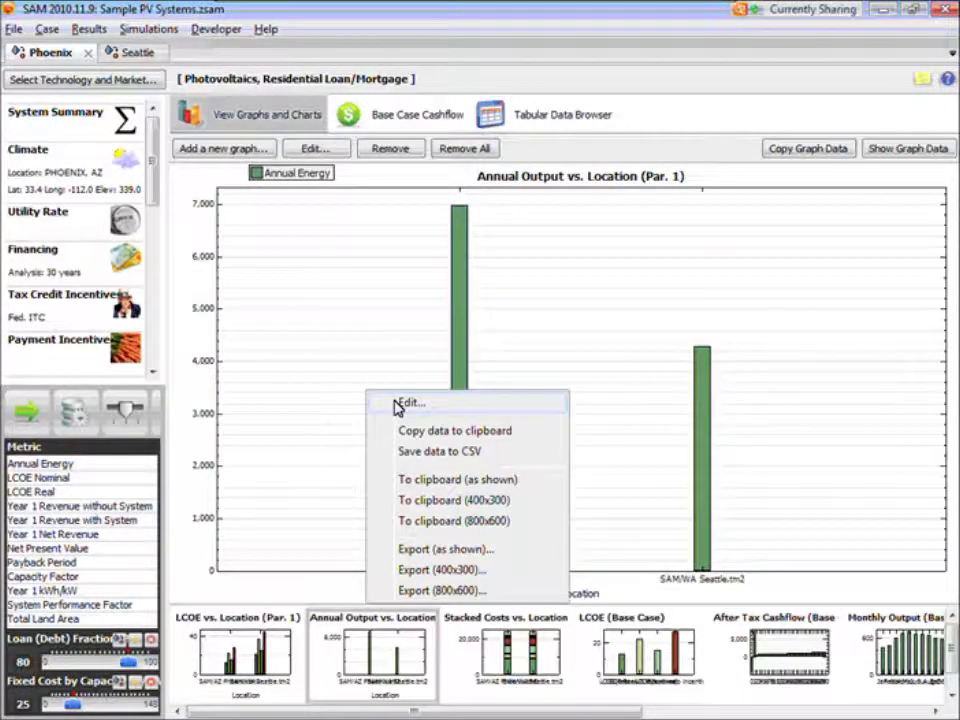
# - Label the chart's Y1 axis 'Annual Output (kWh)'
pyautogui.click(392, 402)
pyautogui.moveTo(596, 250); pyautogui.dragTo(452, 100)
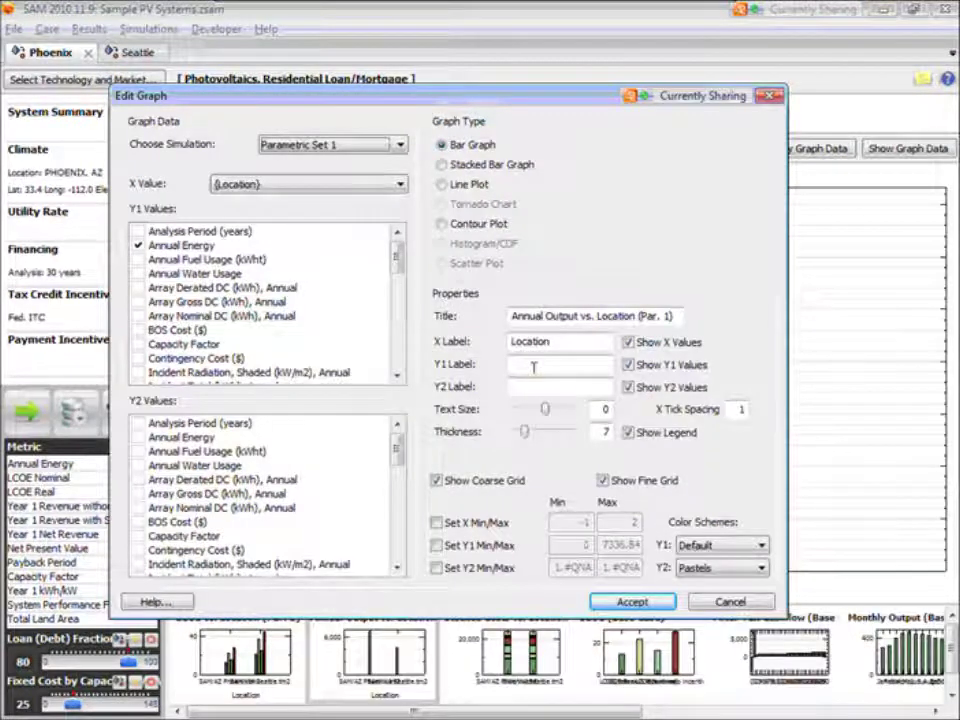
pyautogui.click(535, 366)
pyautogui.write('Ann')
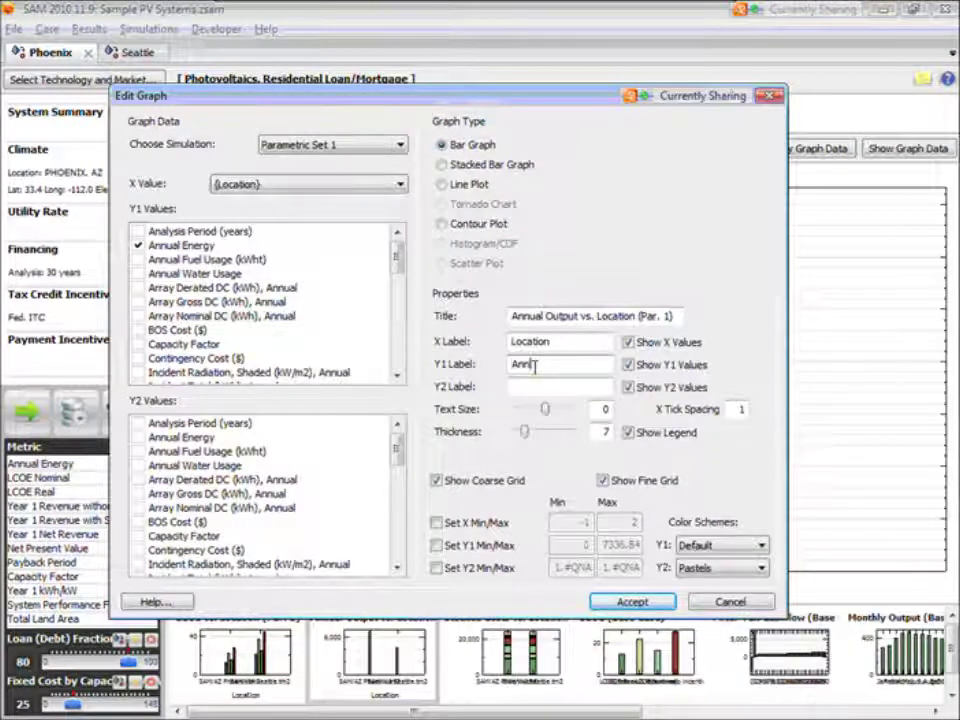
pyautogui.write('oal O')
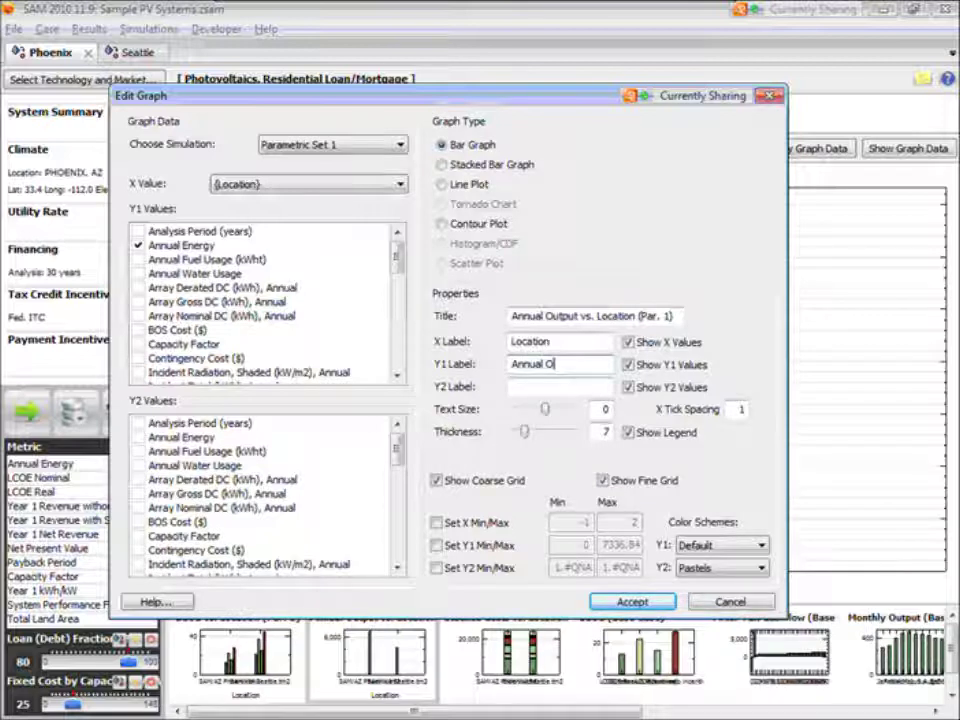
pyautogui.write('utput (k')
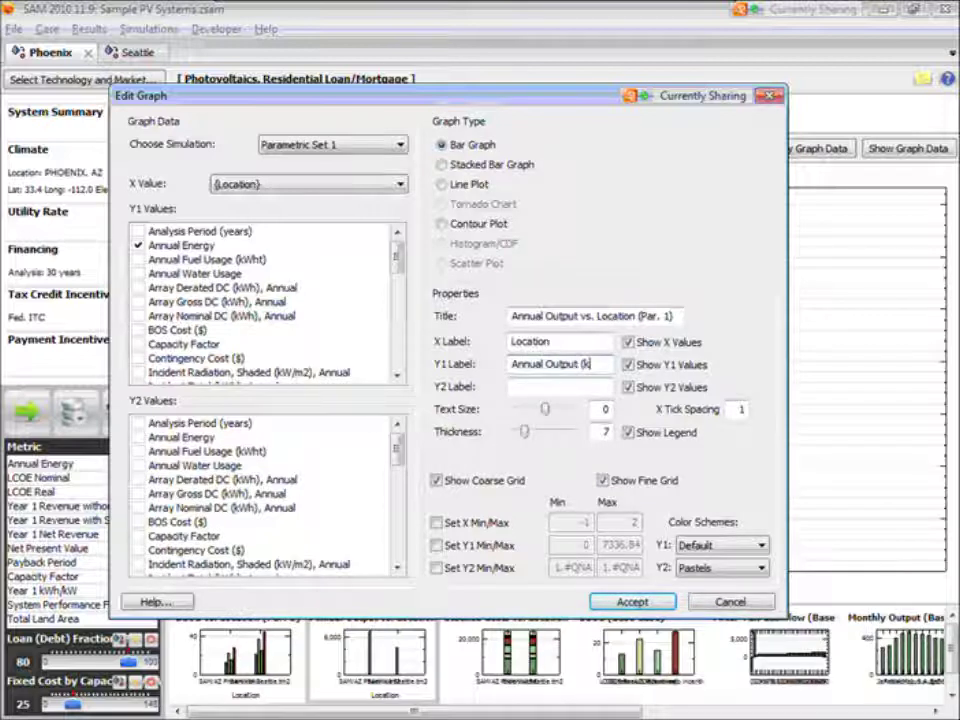
pyautogui.write('Wh)')
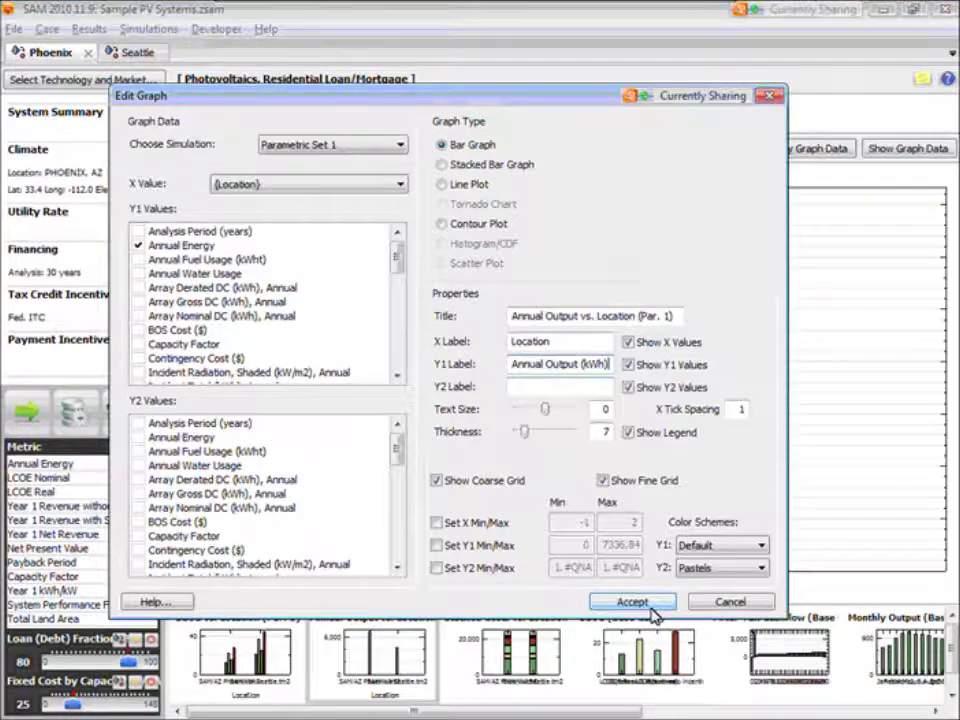
pyautogui.click(655, 602)
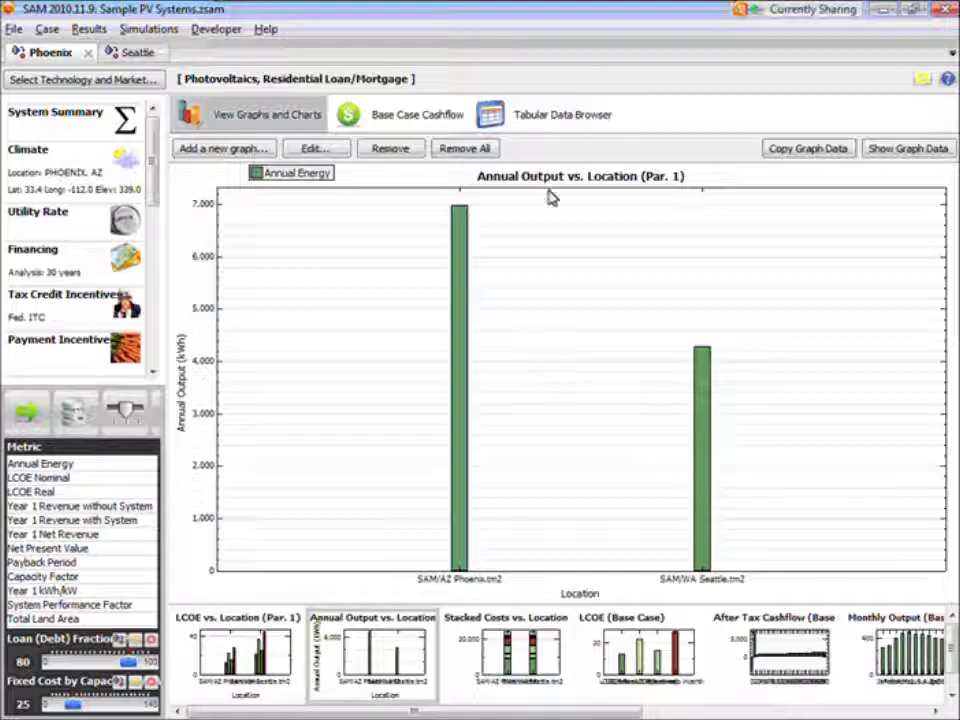
# - Remove '(Par. 1)' from the chart title, leaving 'Annual Output vs. Location'
pyautogui.rightClick(553, 349)
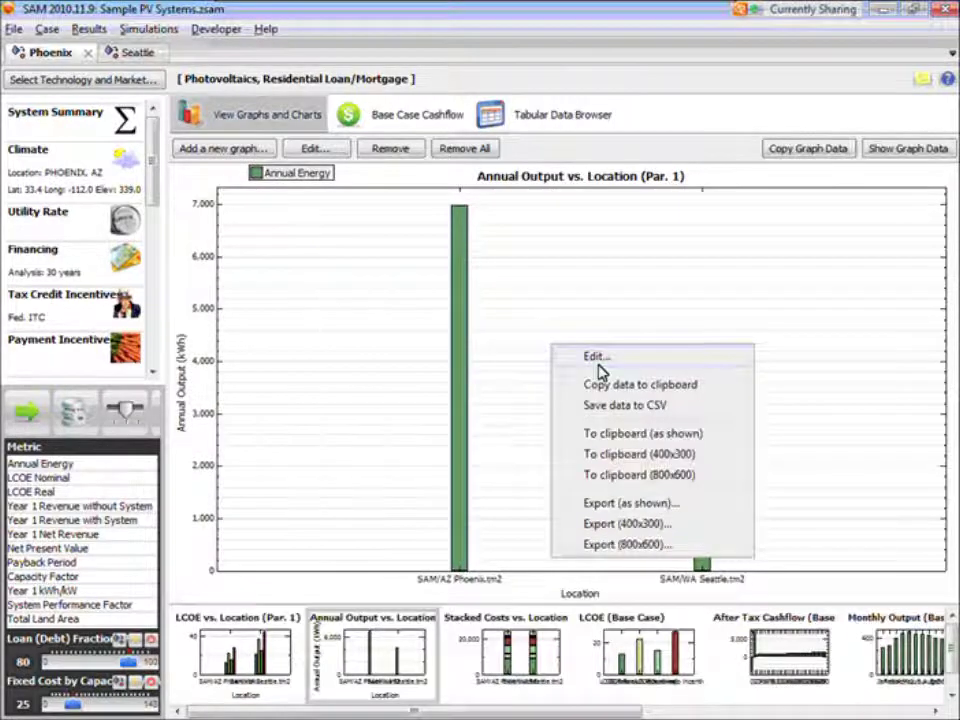
pyautogui.click(596, 360)
pyautogui.moveTo(635, 258); pyautogui.dragTo(421, 131)
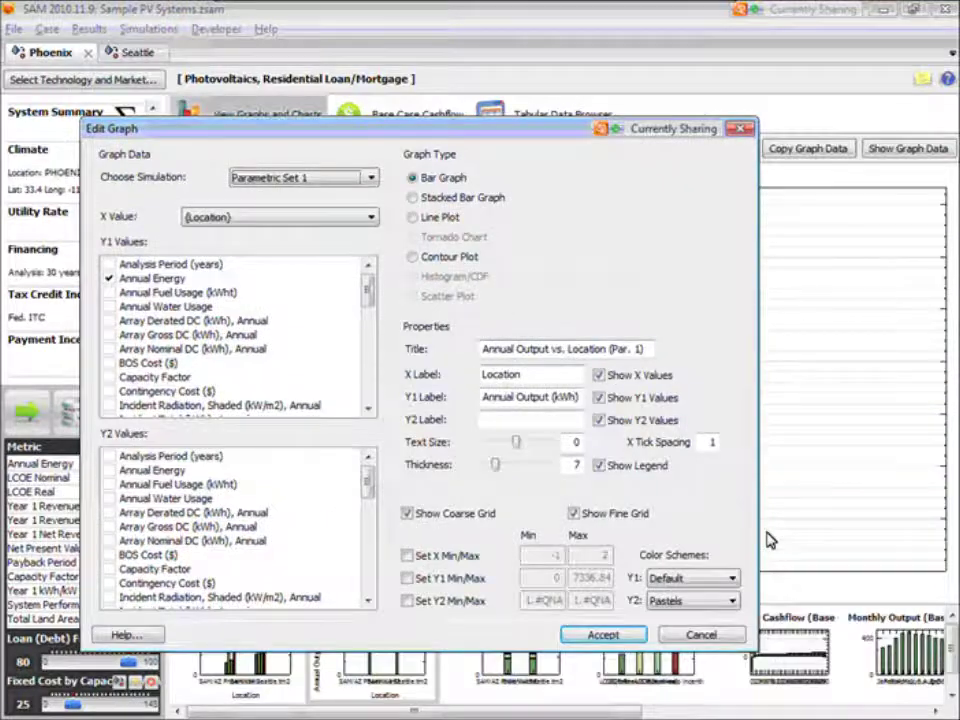
pyautogui.moveTo(607, 349); pyautogui.dragTo(683, 362)
pyautogui.press('BackSpace')
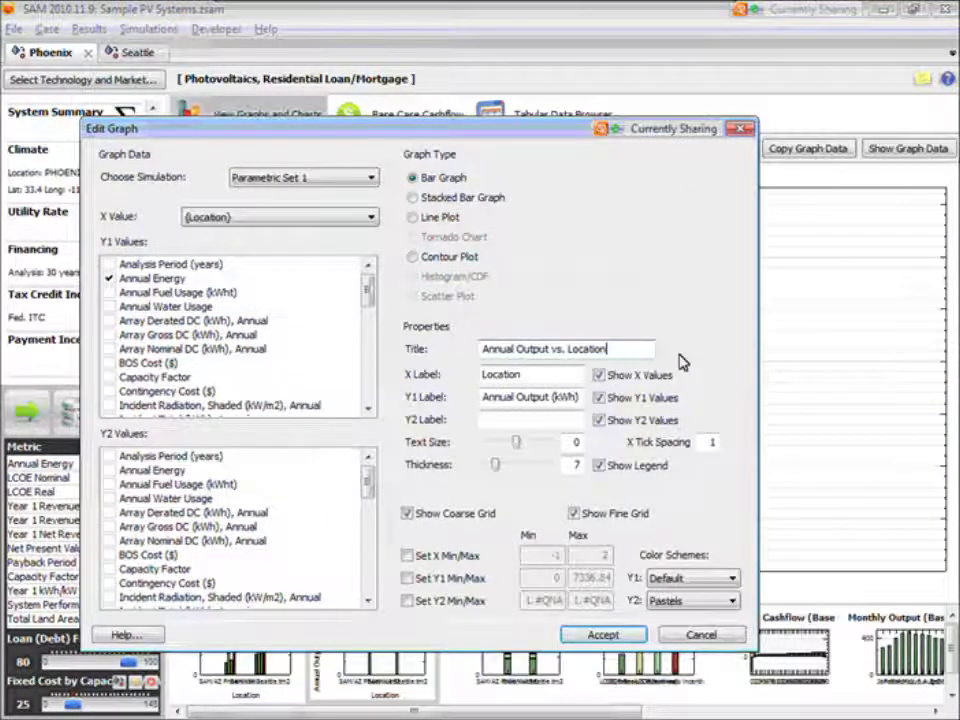
pyautogui.click(603, 634)
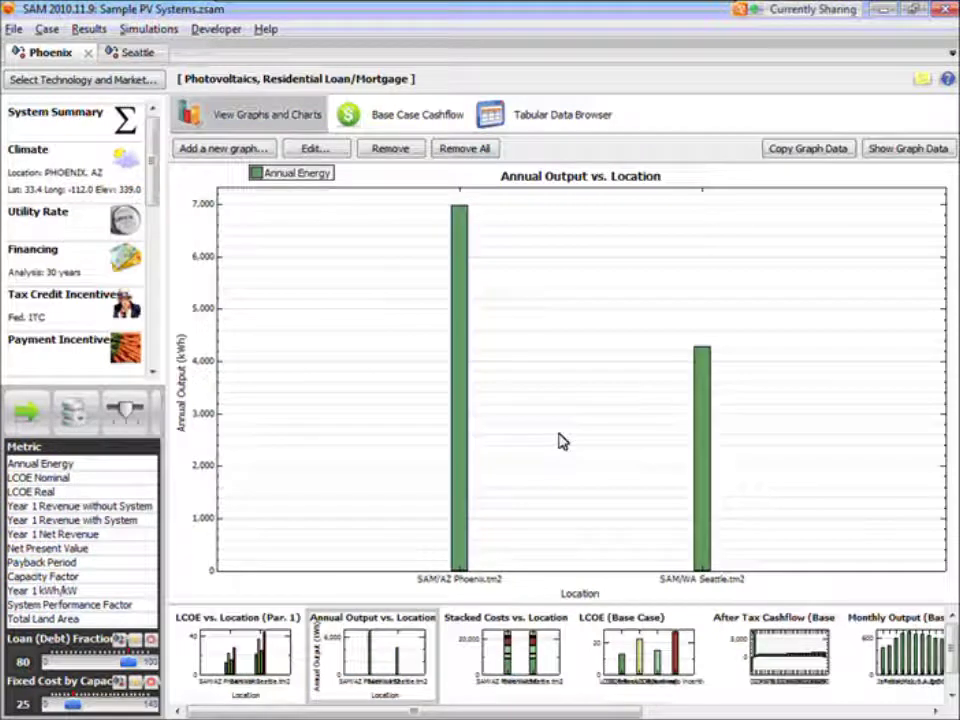
# - Copy the Annual Output vs. Location chart to the clipboard as a 400x300 image
pyautogui.rightClick(570, 348)
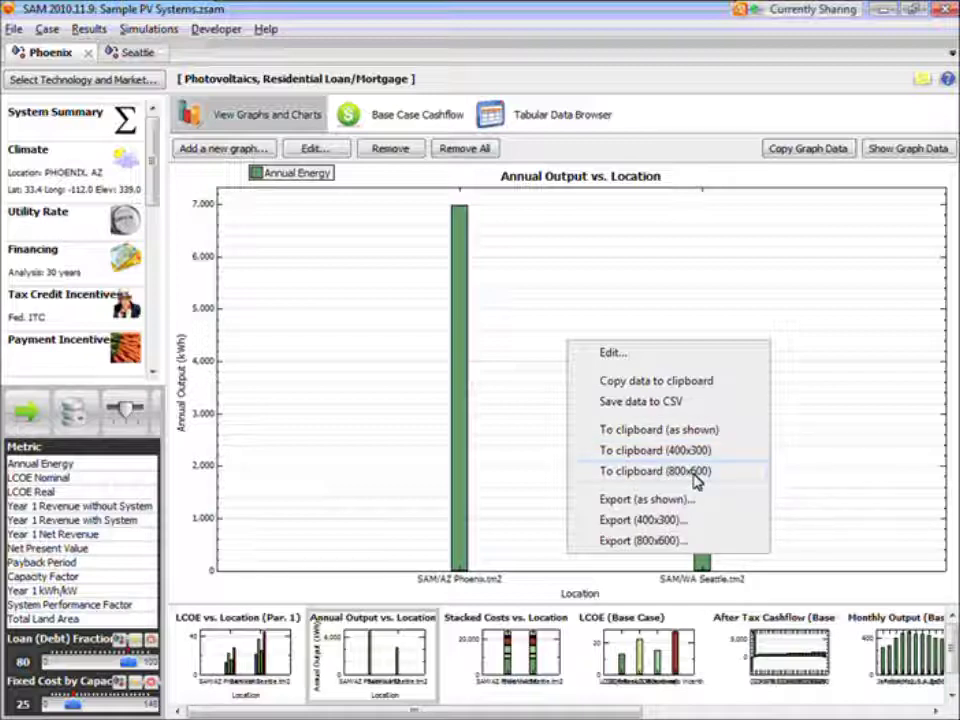
pyautogui.click(660, 450)
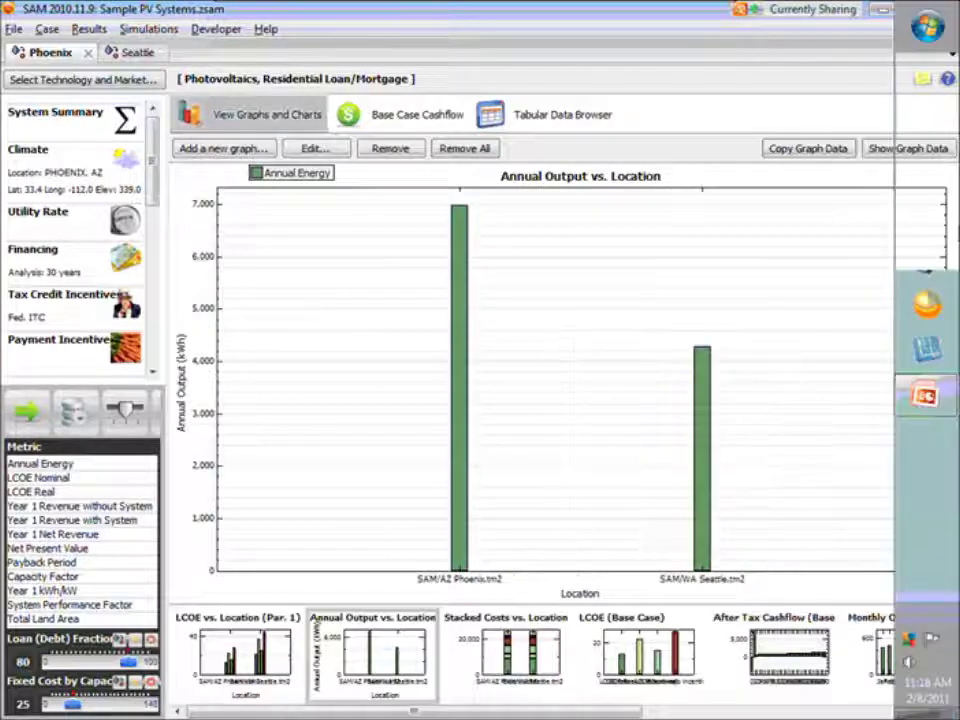
# - Dismiss the Start menu without launching anything, then copy the chart as an 800x600 image
pyautogui.click(928, 27)
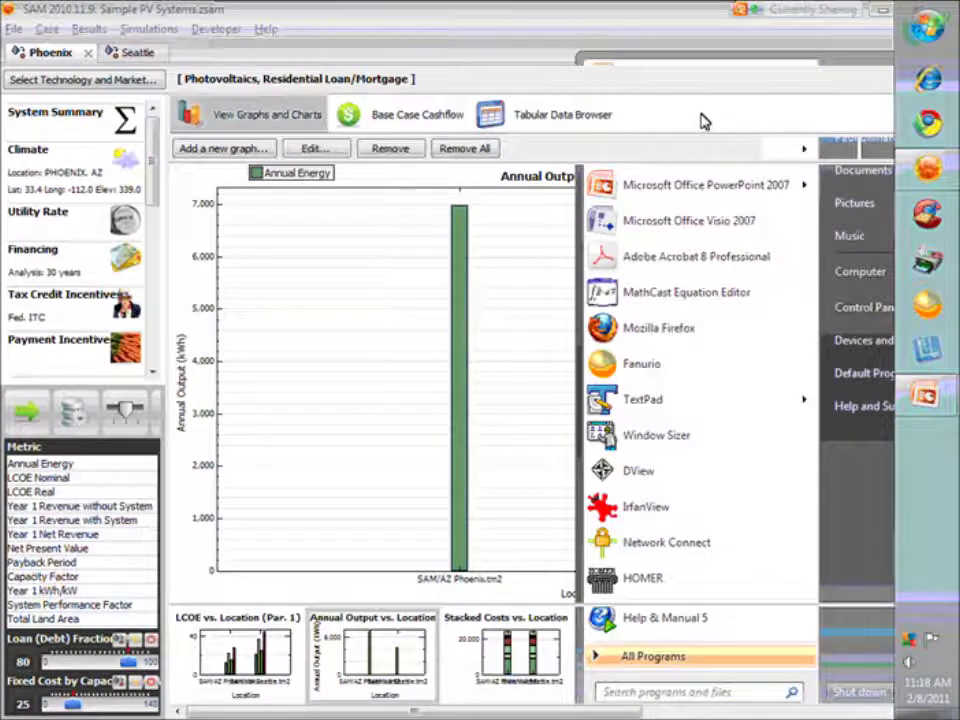
pyautogui.click(705, 121)
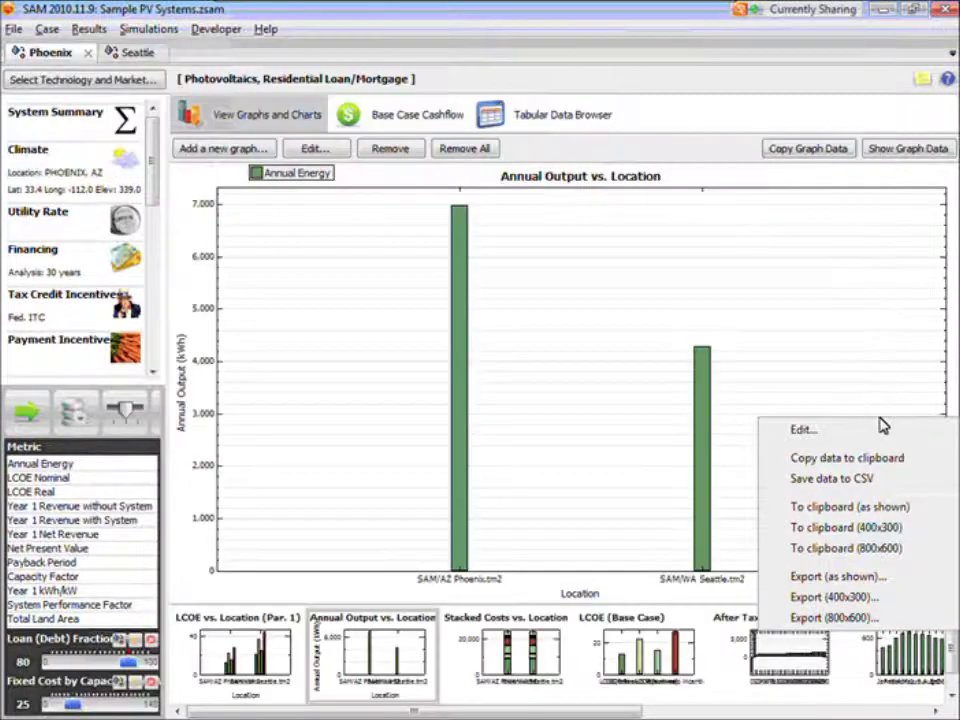
pyautogui.click(807, 549)
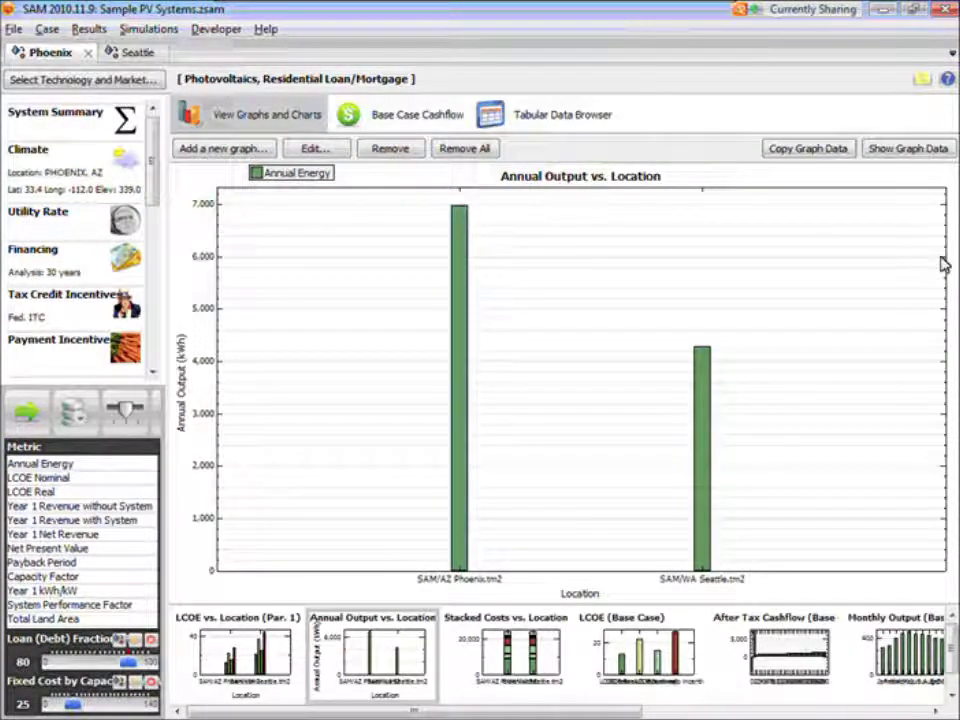
# - Paste the 800x600 Annual Output vs. Location chart into the blank Word document, then close Word without saving
pyautogui.moveTo(955, 210)
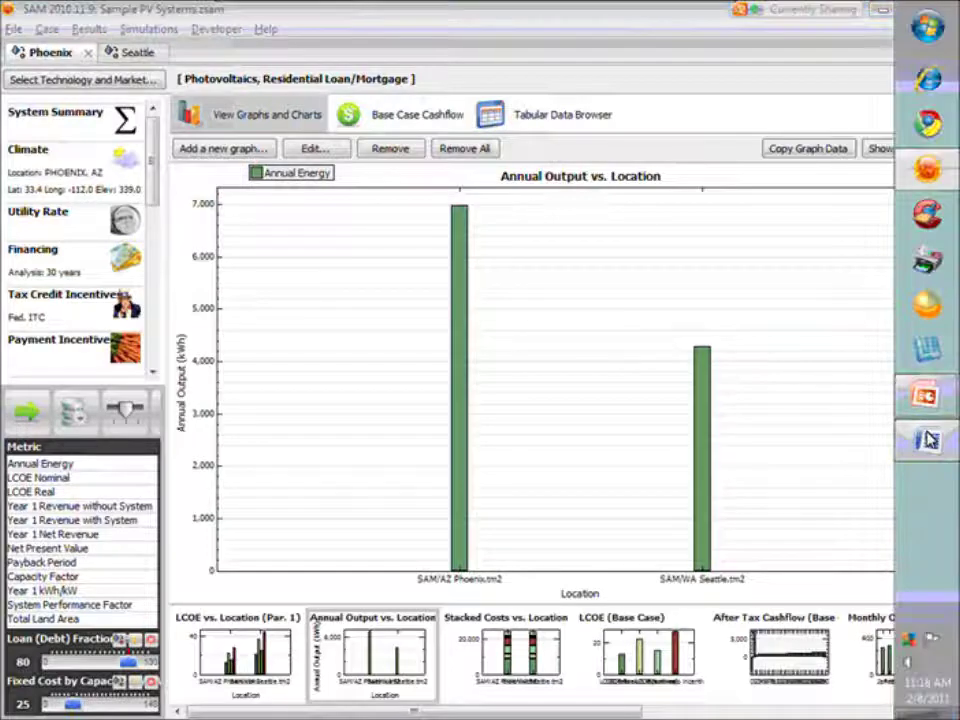
pyautogui.click(928, 440)
pyautogui.rightClick(418, 414)
pyautogui.click(471, 473)
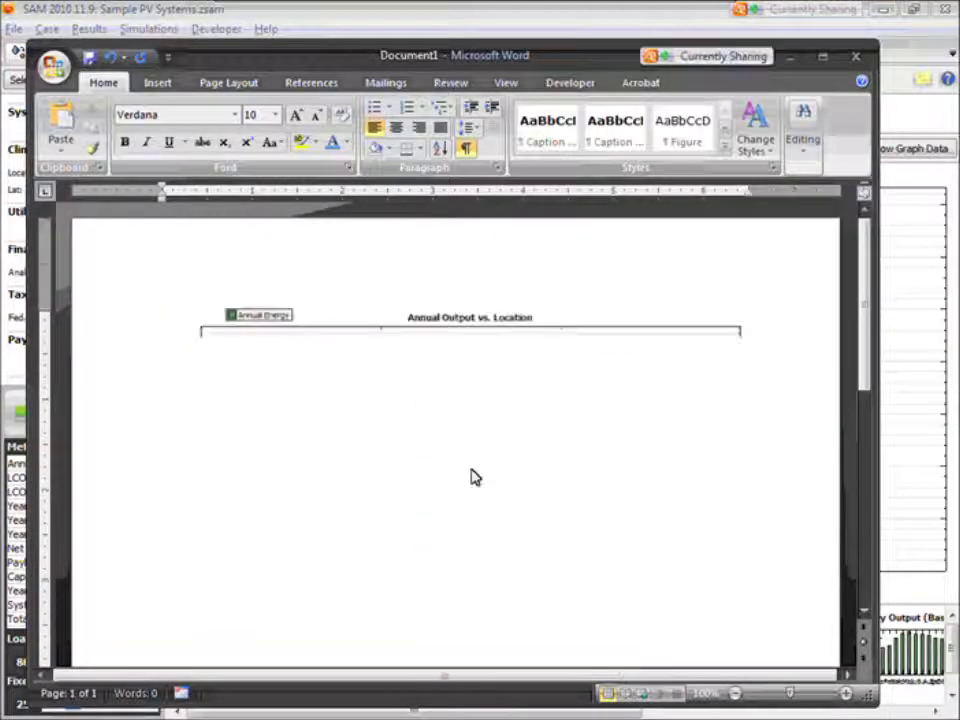
pyautogui.scroll(3, 587, 437)
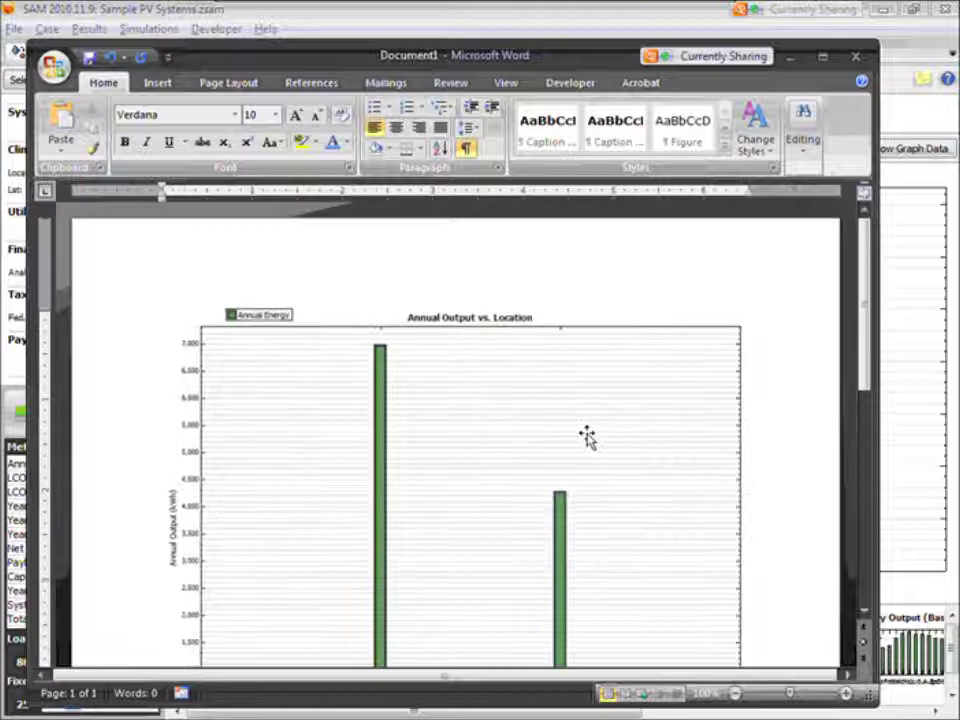
pyautogui.click(856, 55)
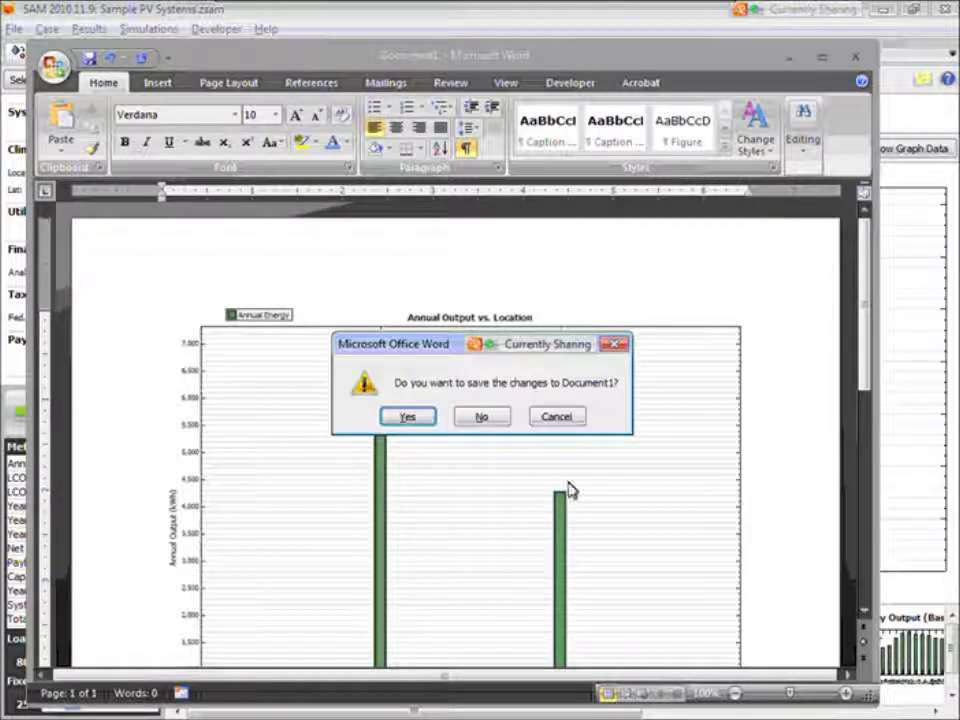
pyautogui.click(489, 417)
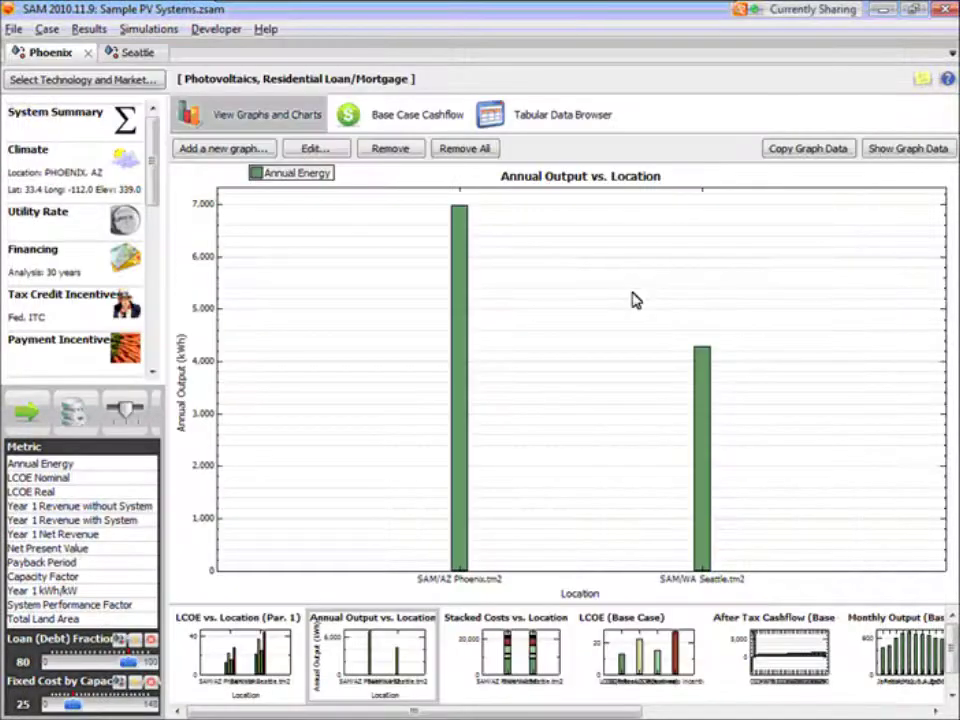
# - Show the graph data, check Phoenix 6,987.47 and Seattle 4,284.54 in B2/B3, copy it, then hide the table
pyautogui.click(881, 150)
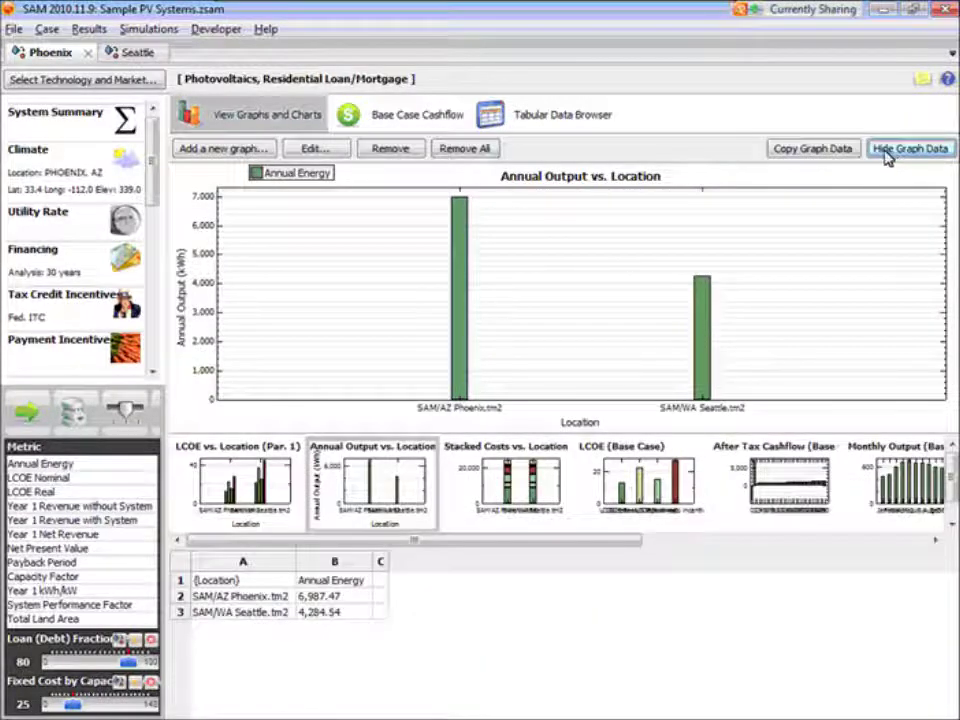
pyautogui.click(885, 152)
pyautogui.click(885, 152)
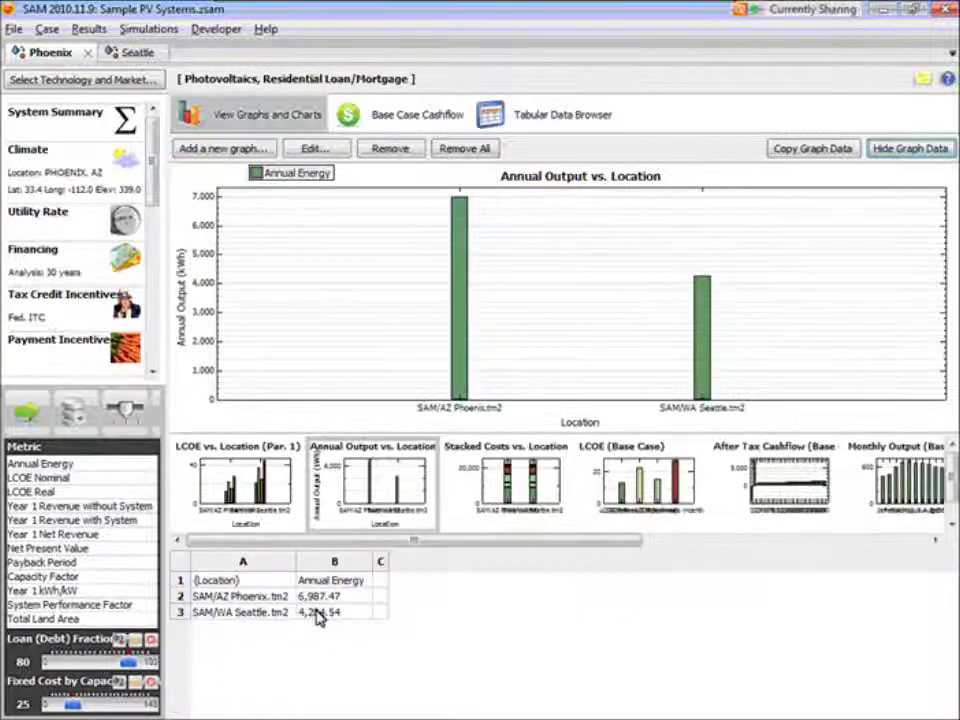
pyautogui.click(322, 598)
pyautogui.click(332, 613)
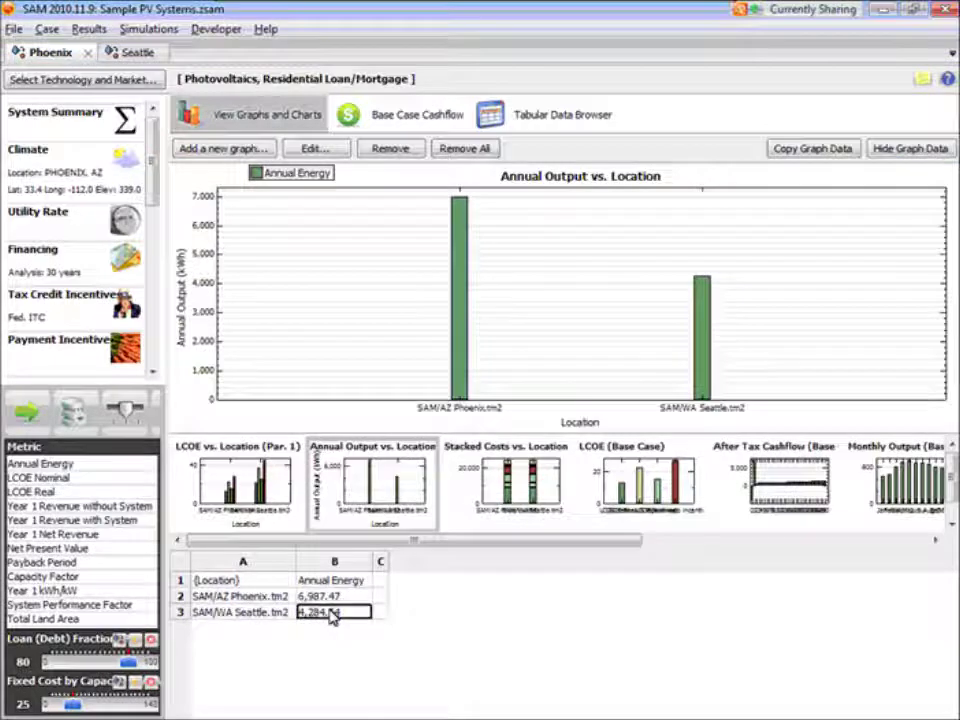
pyautogui.click(335, 597)
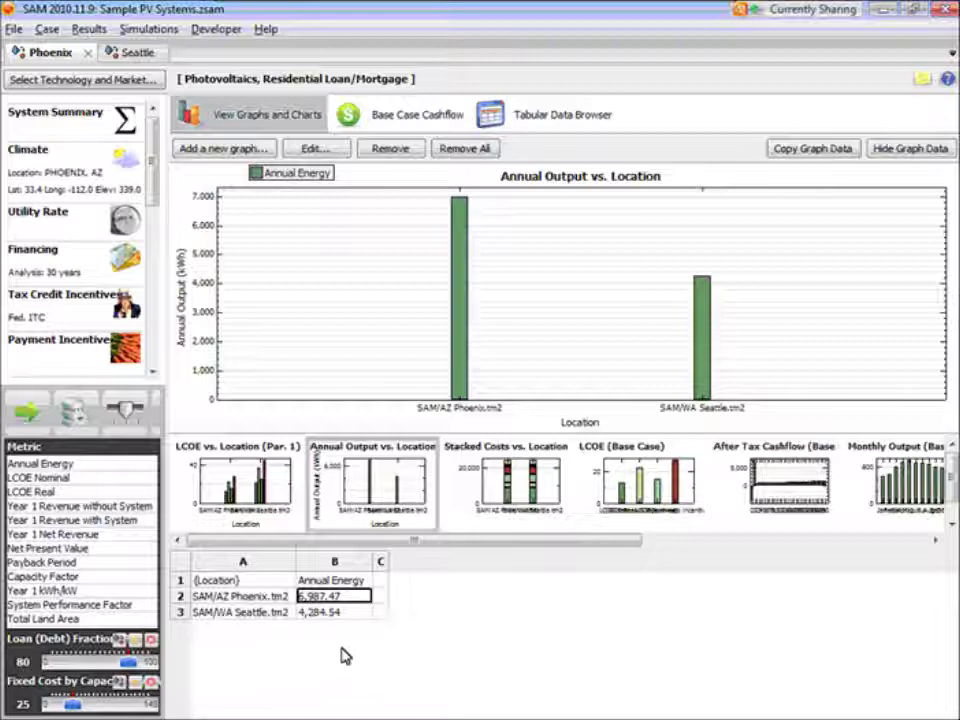
pyautogui.click(800, 151)
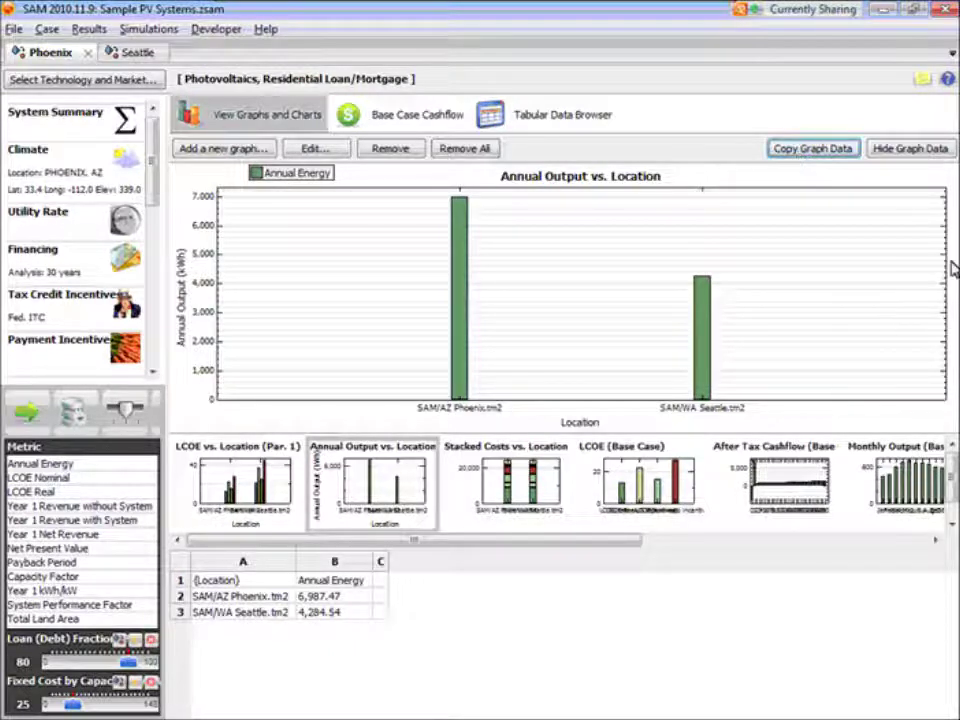
pyautogui.moveTo(955, 265)
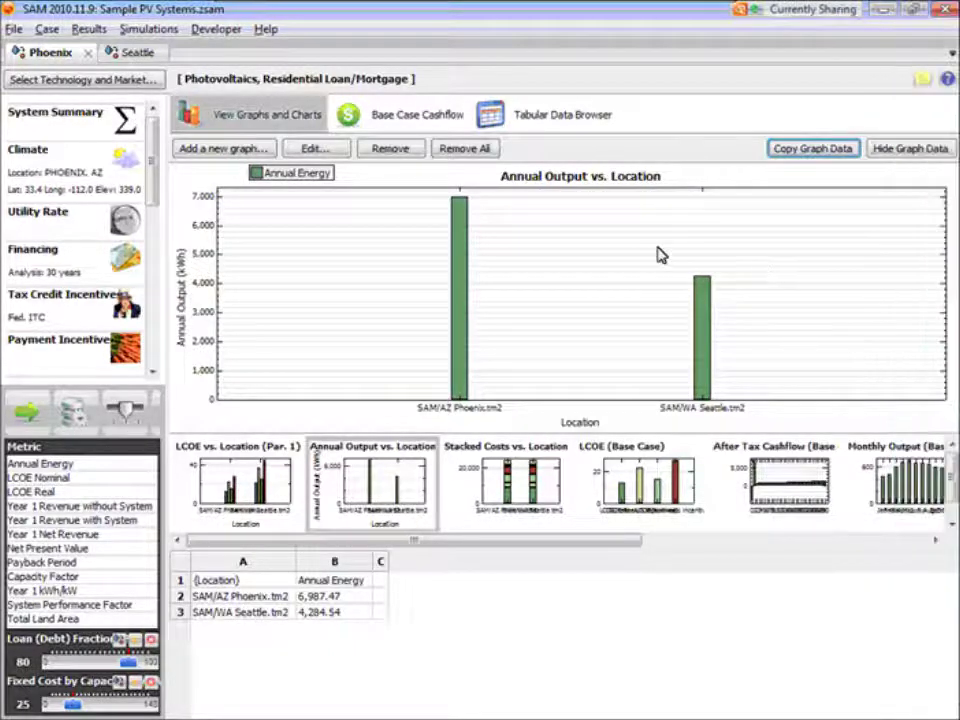
pyautogui.click(910, 153)
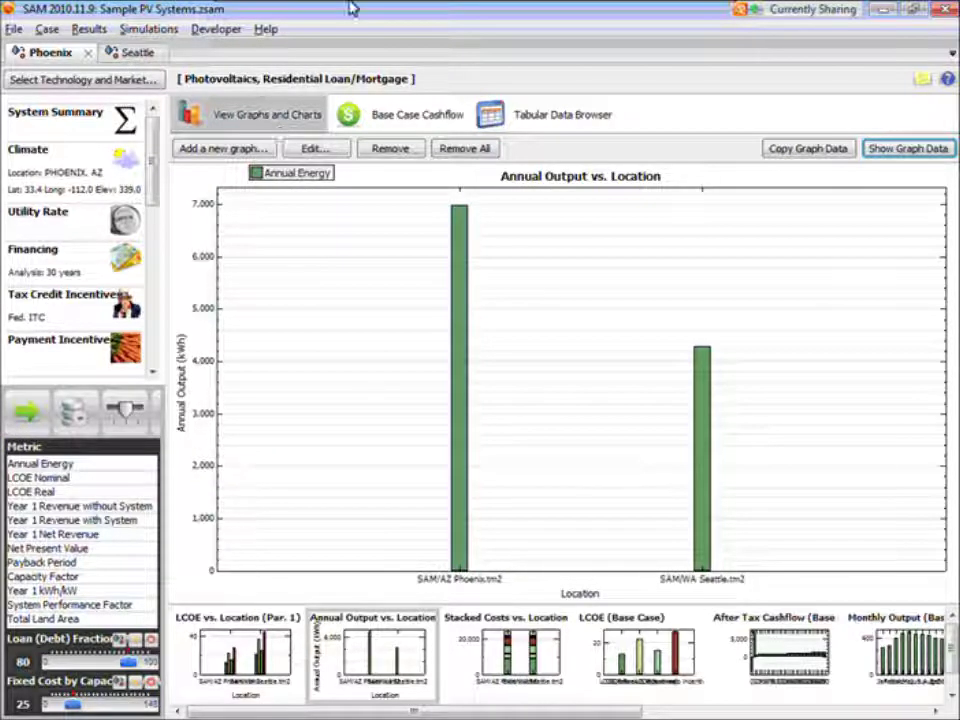
pyautogui.moveTo(553, 16)
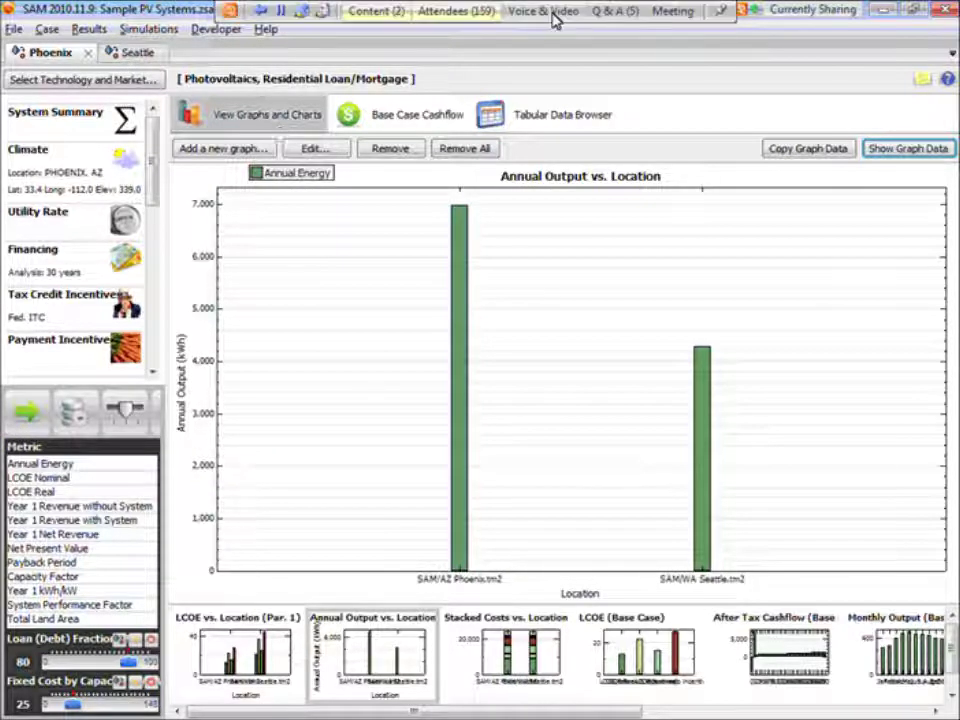
pyautogui.click(616, 12)
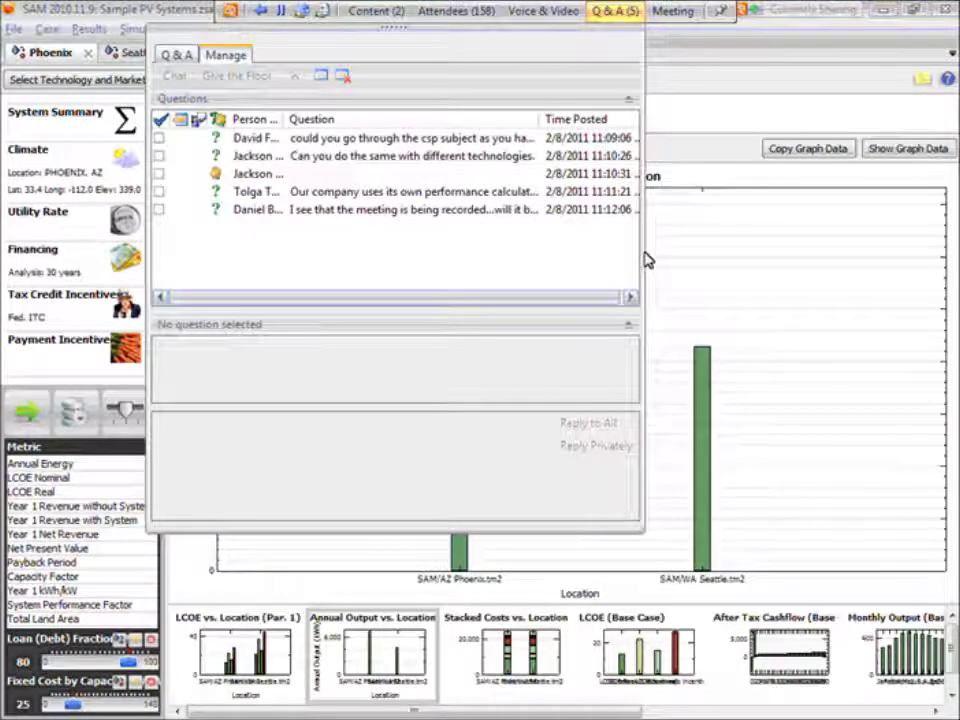
pyautogui.moveTo(643, 252); pyautogui.dragTo(820, 266)
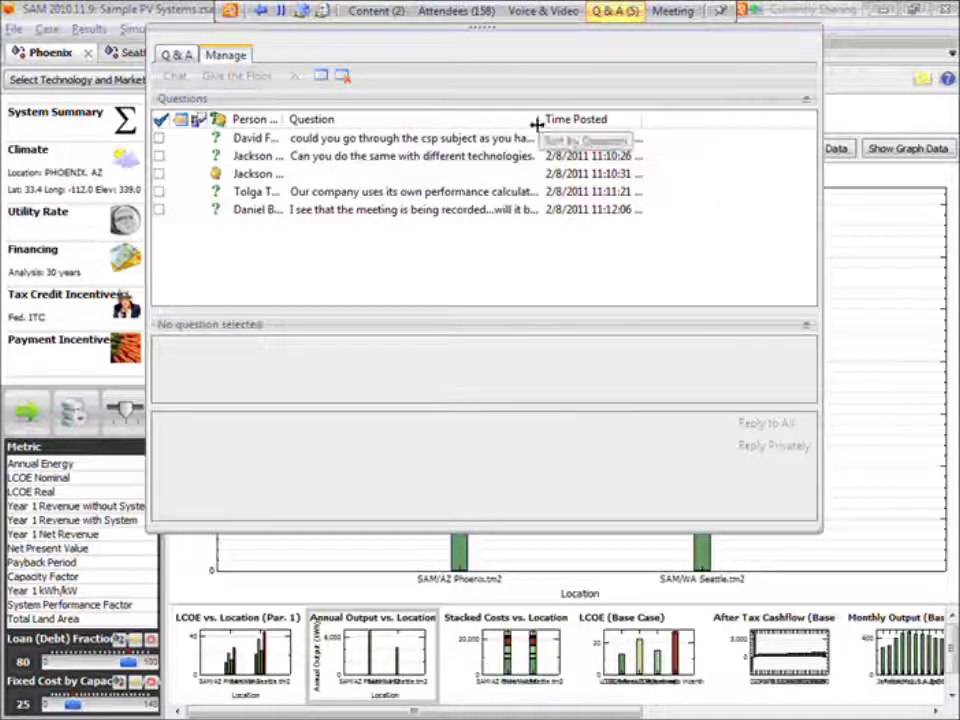
pyautogui.moveTo(537, 122); pyautogui.dragTo(672, 124)
pyautogui.click(445, 142)
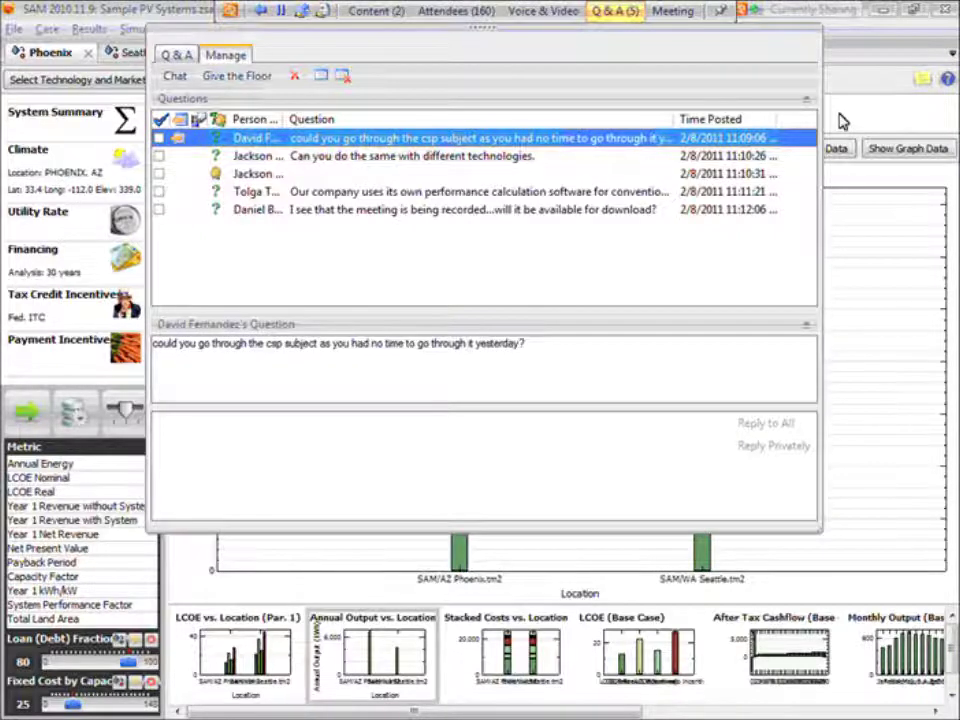
pyautogui.click(840, 120)
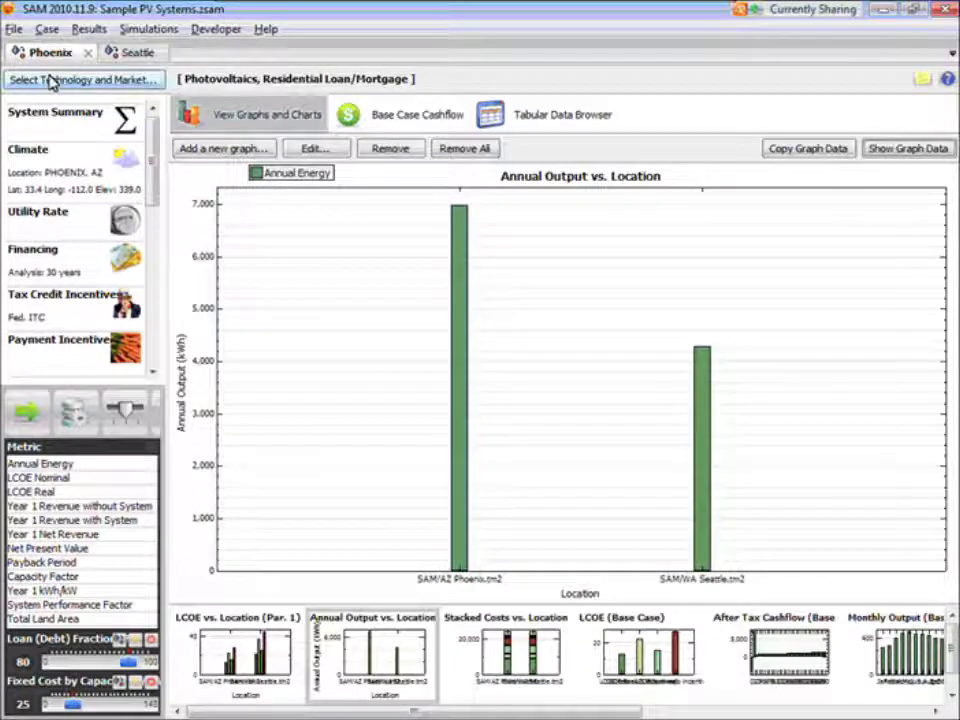
# - From the Seattle case, create a Physical Trough System case with Utility Independent Power Producer financing, keeping its default name
pyautogui.click(152, 55)
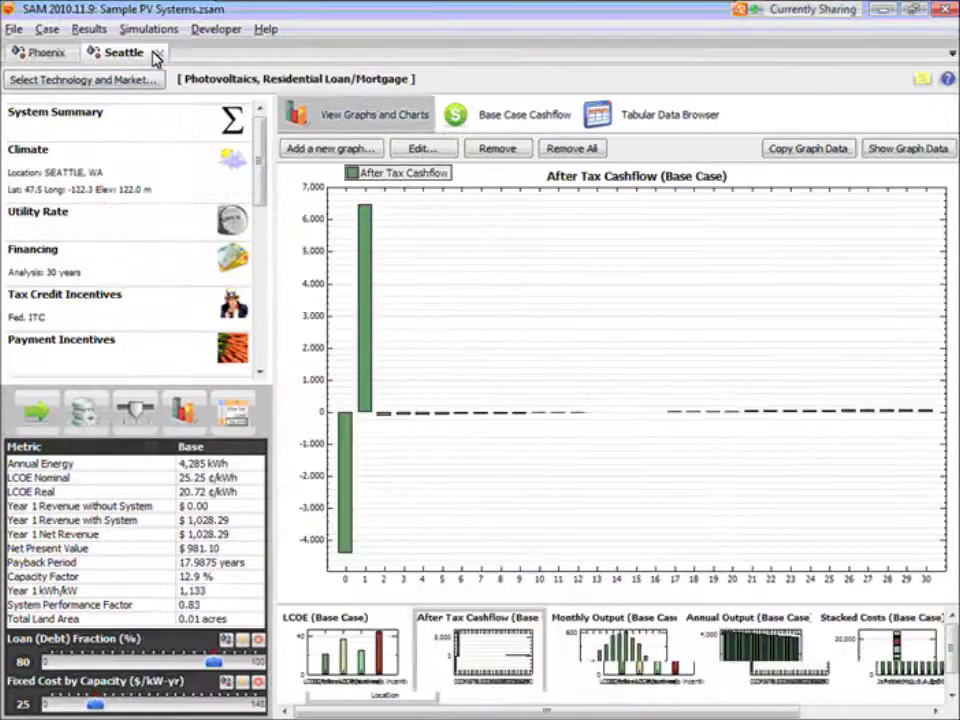
pyautogui.click(134, 179)
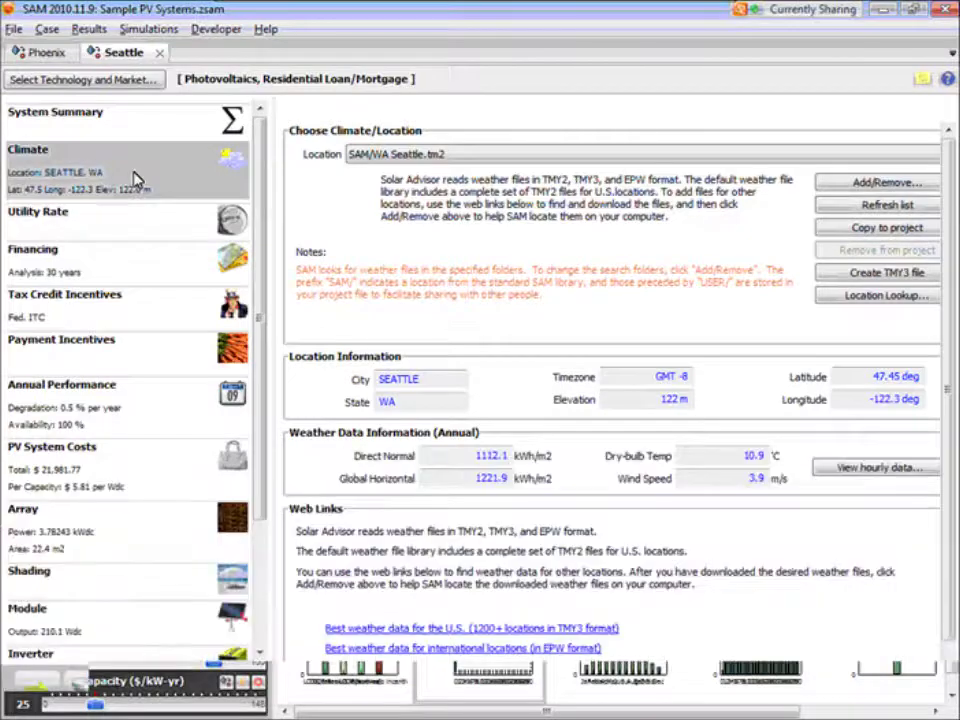
pyautogui.click(47, 29)
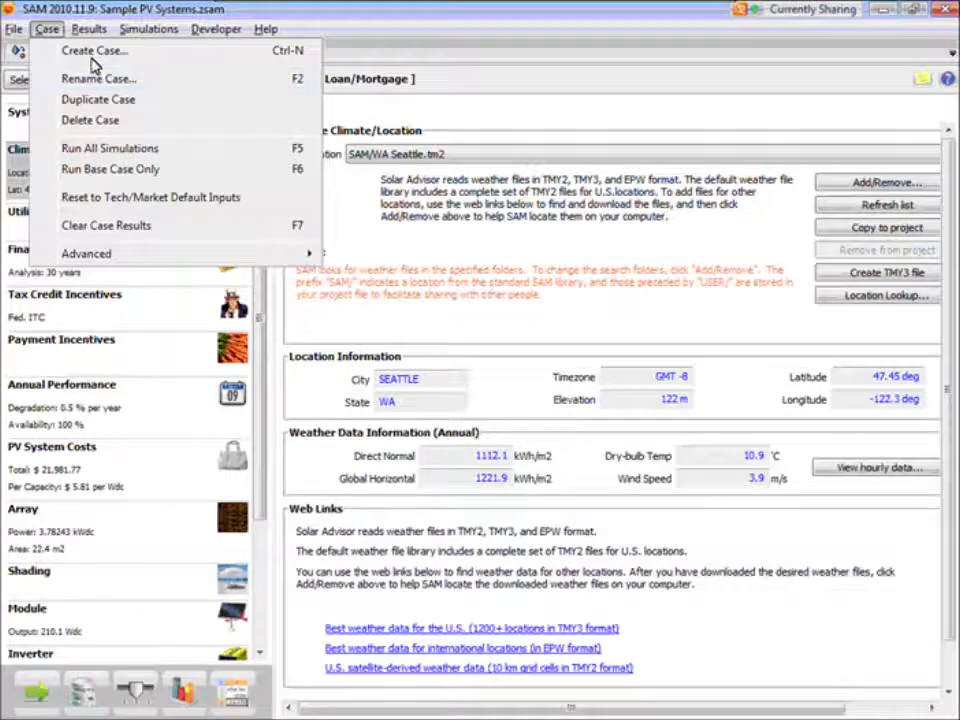
pyautogui.click(93, 52)
pyautogui.click(467, 231)
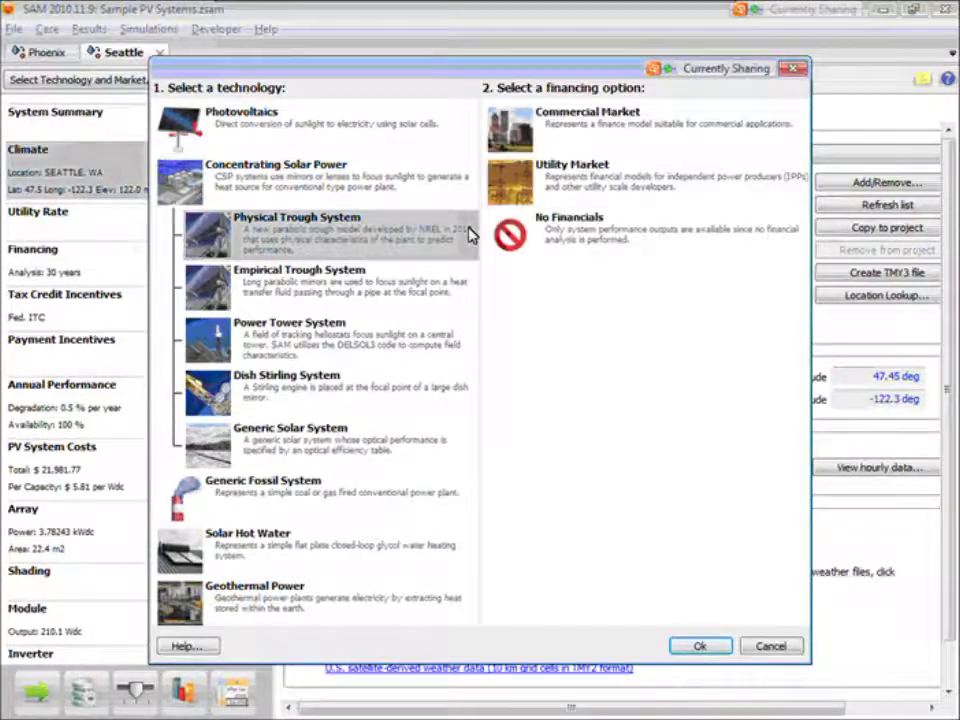
pyautogui.click(565, 165)
pyautogui.click(580, 230)
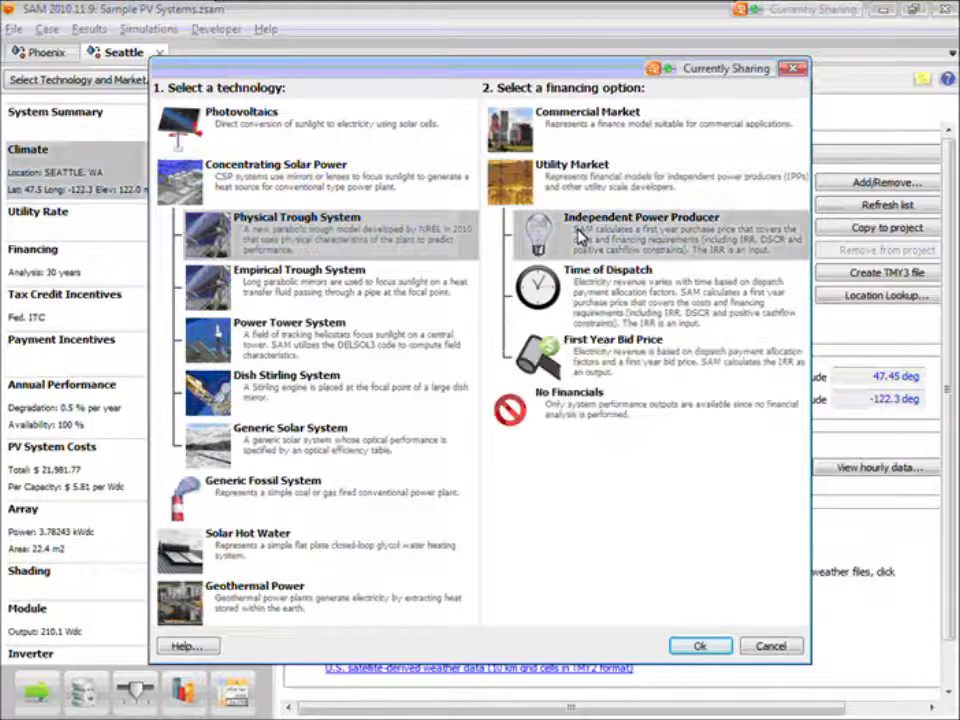
pyautogui.click(700, 645)
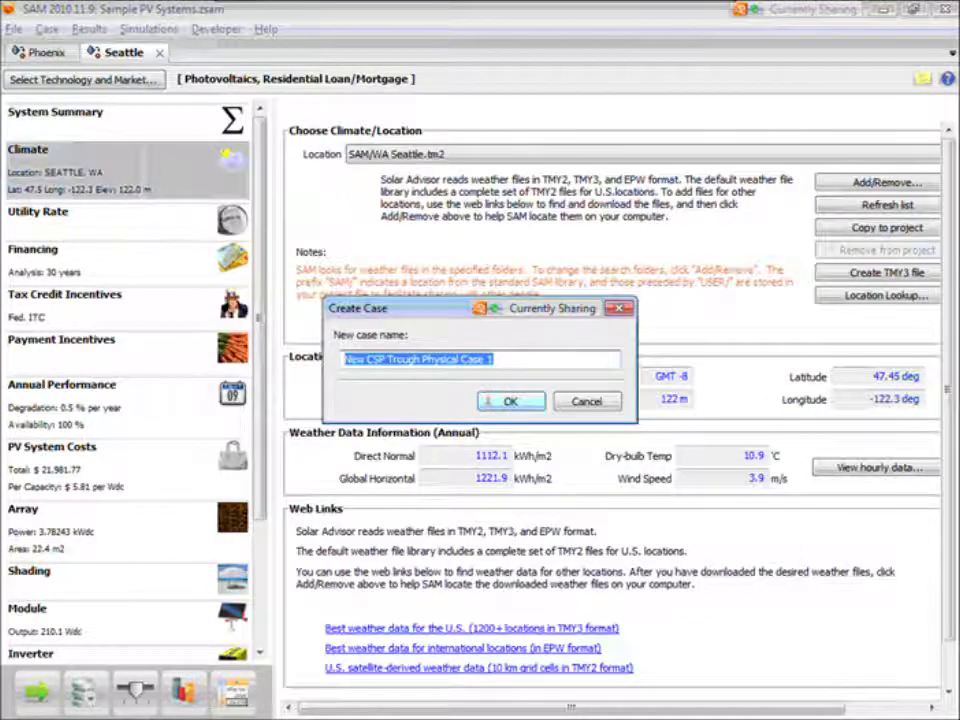
pyautogui.click(506, 402)
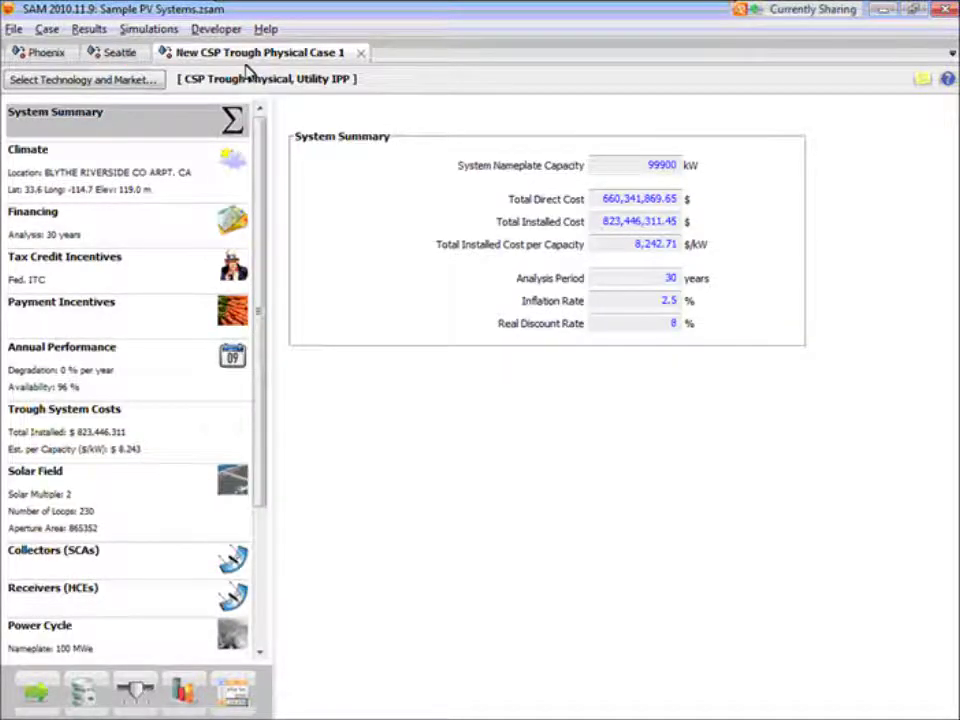
# - Open the WebEx Q&A panel from the sharing toolbar at the top of the screen
pyautogui.moveTo(478, 8)
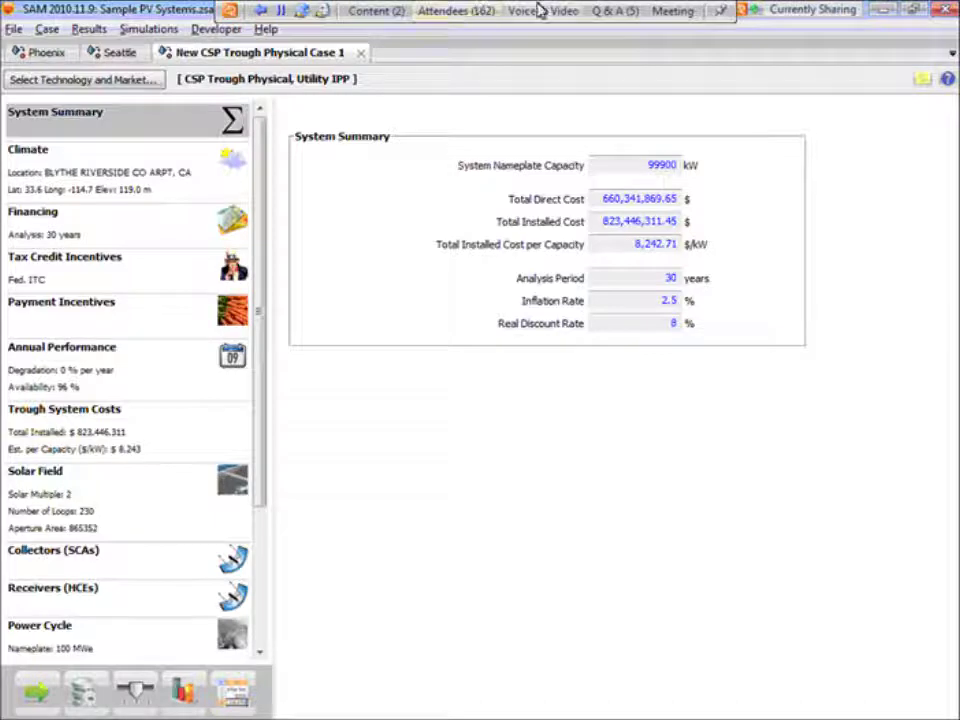
pyautogui.click(614, 10)
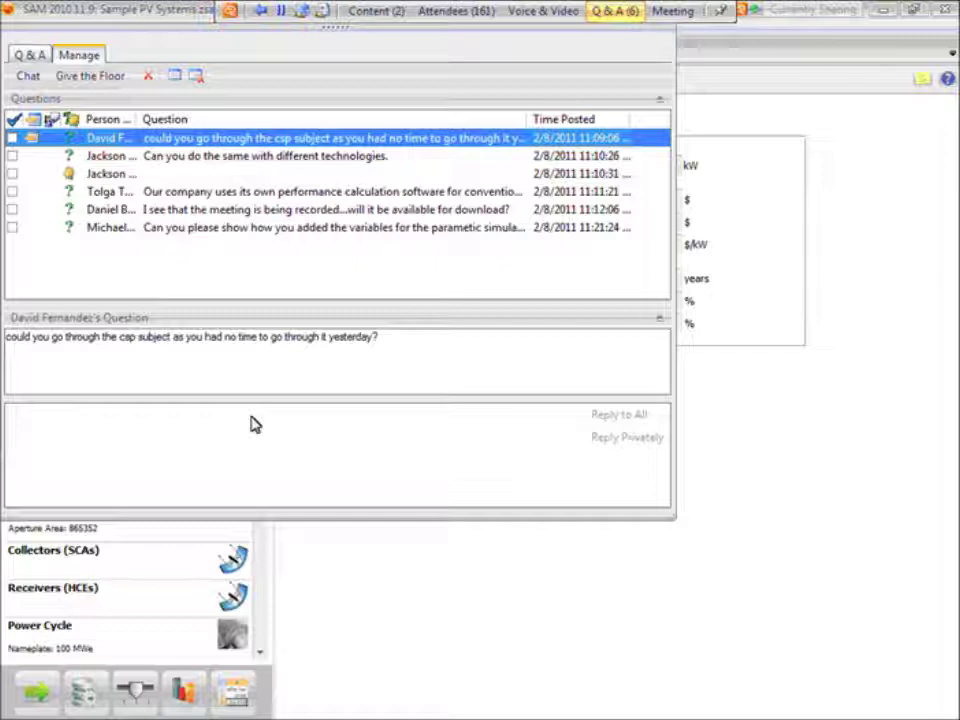
# - Read the questions on custom efficiency curves, downloading the recording, and adding parametric variables
pyautogui.click(301, 192)
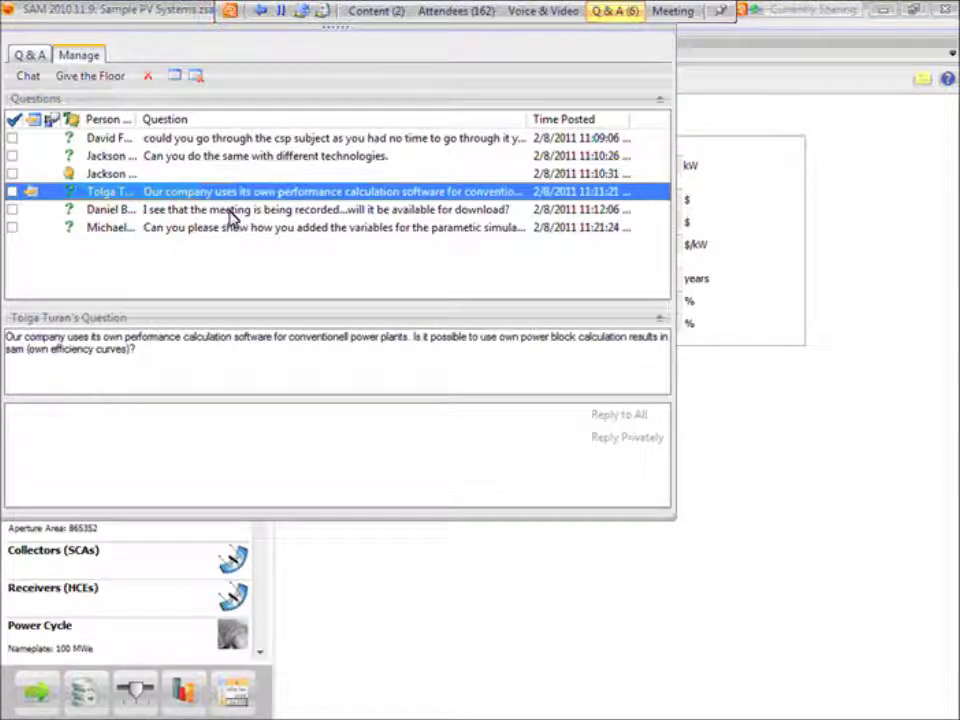
pyautogui.click(229, 214)
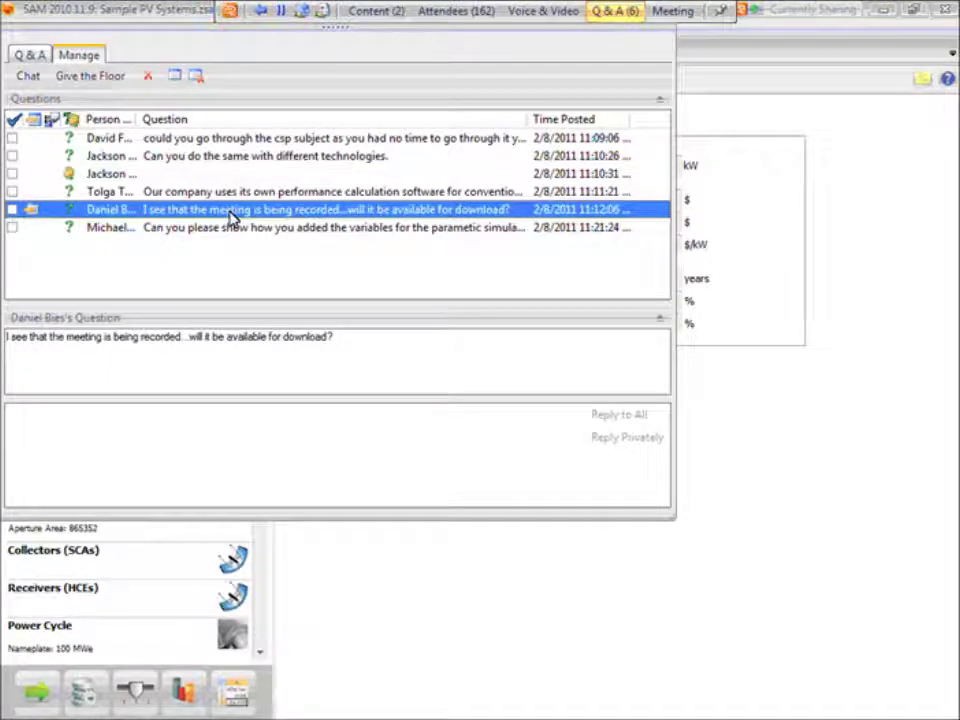
pyautogui.click(229, 229)
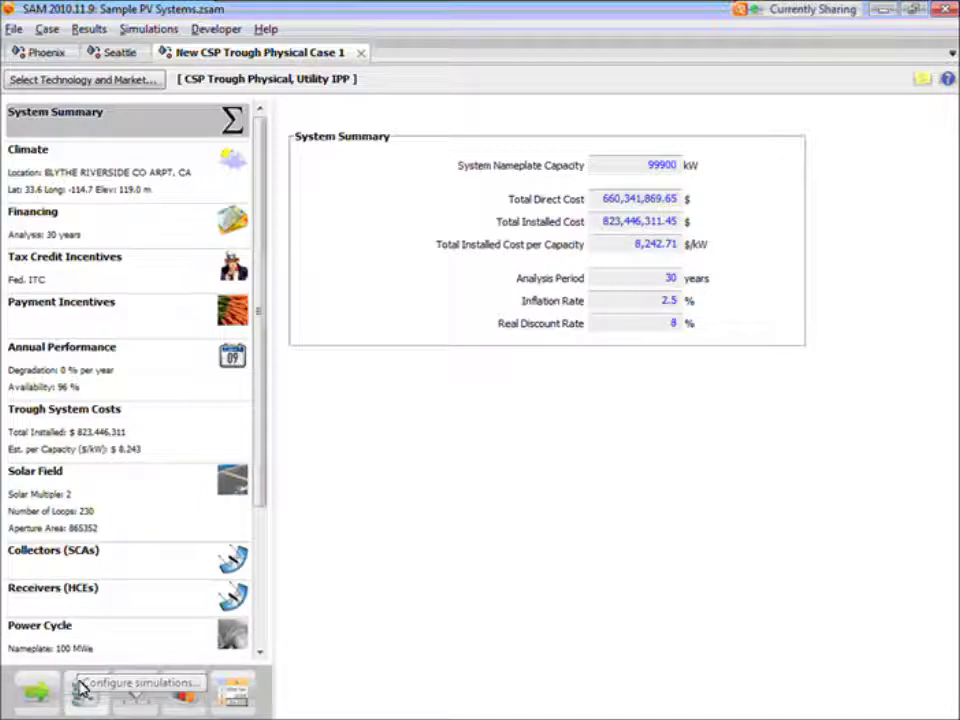
# - In the Phoenix case's simulation setup, add Array > AC Wiring as a parametric variable, then remove it
pyautogui.click(27, 56)
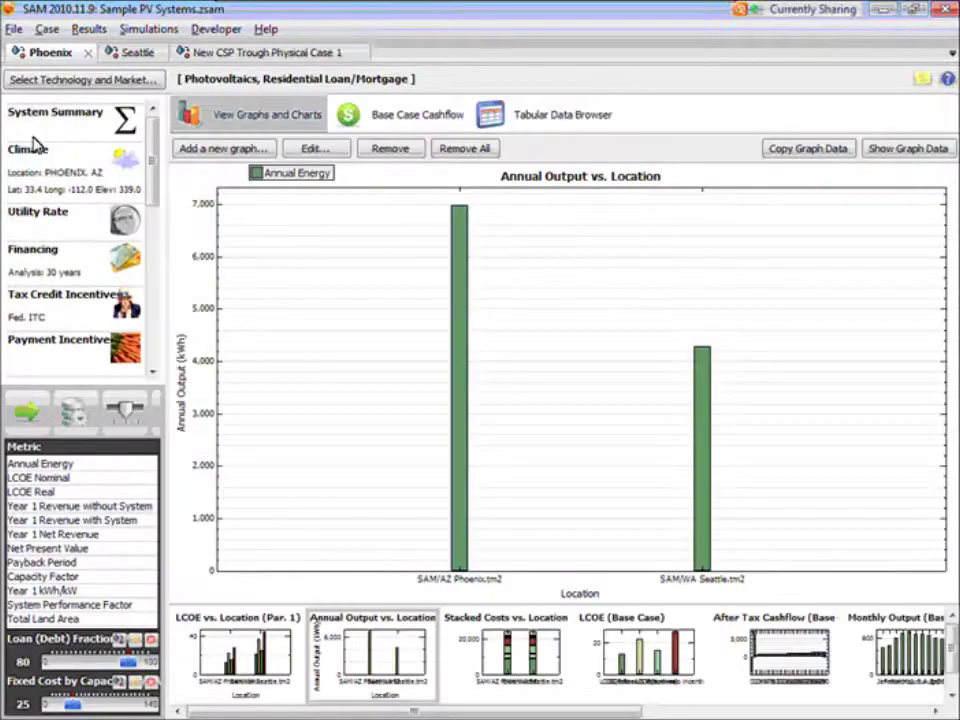
pyautogui.click(74, 430)
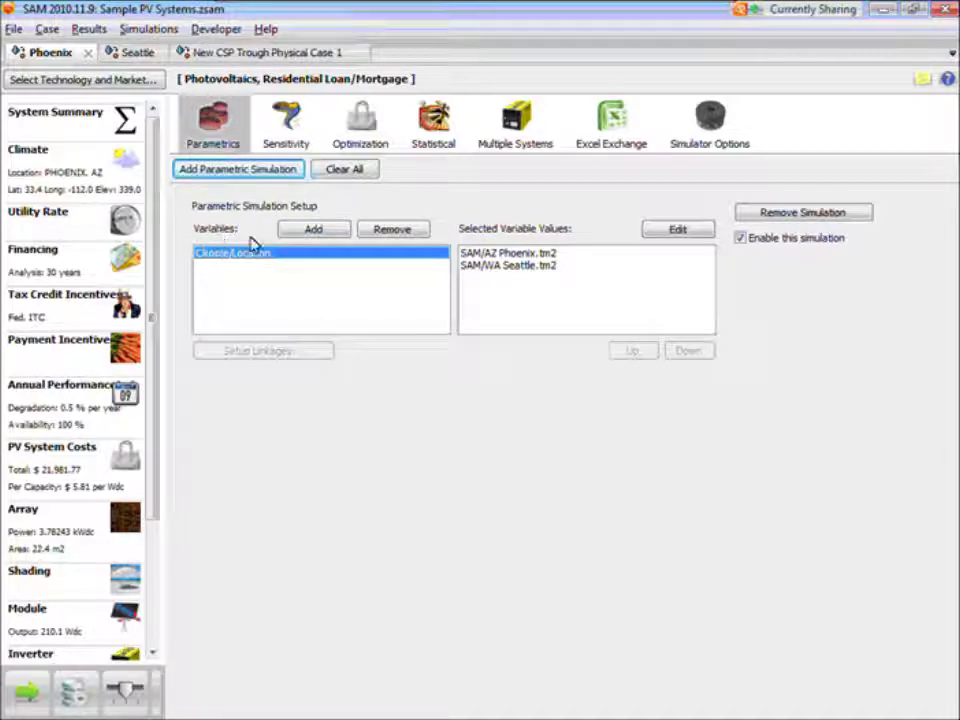
pyautogui.click(314, 232)
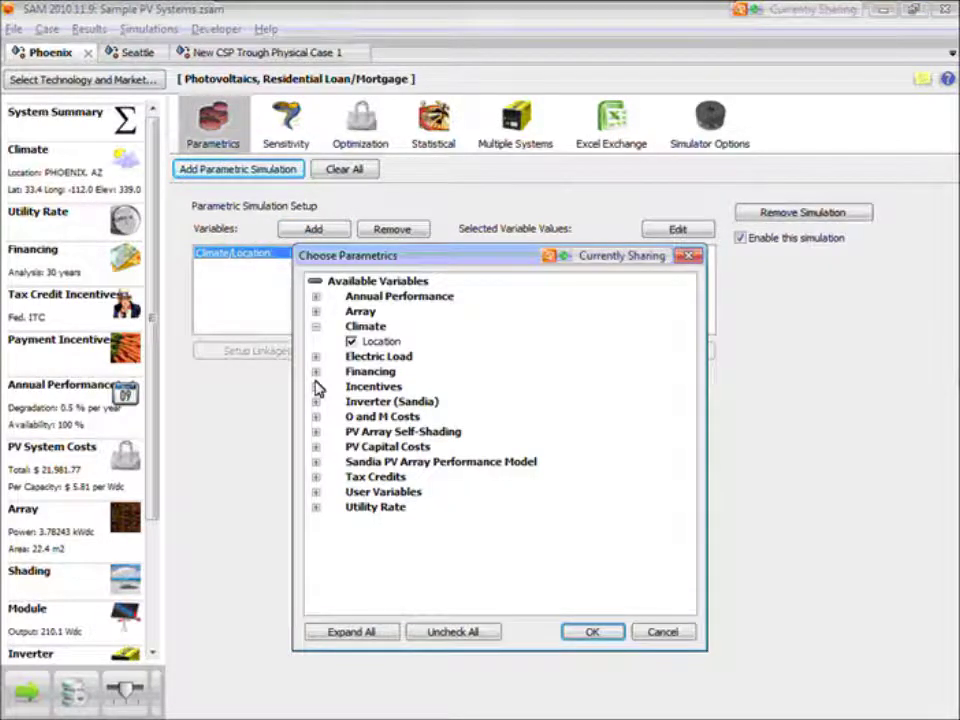
pyautogui.click(316, 312)
pyautogui.click(351, 326)
pyautogui.click(590, 632)
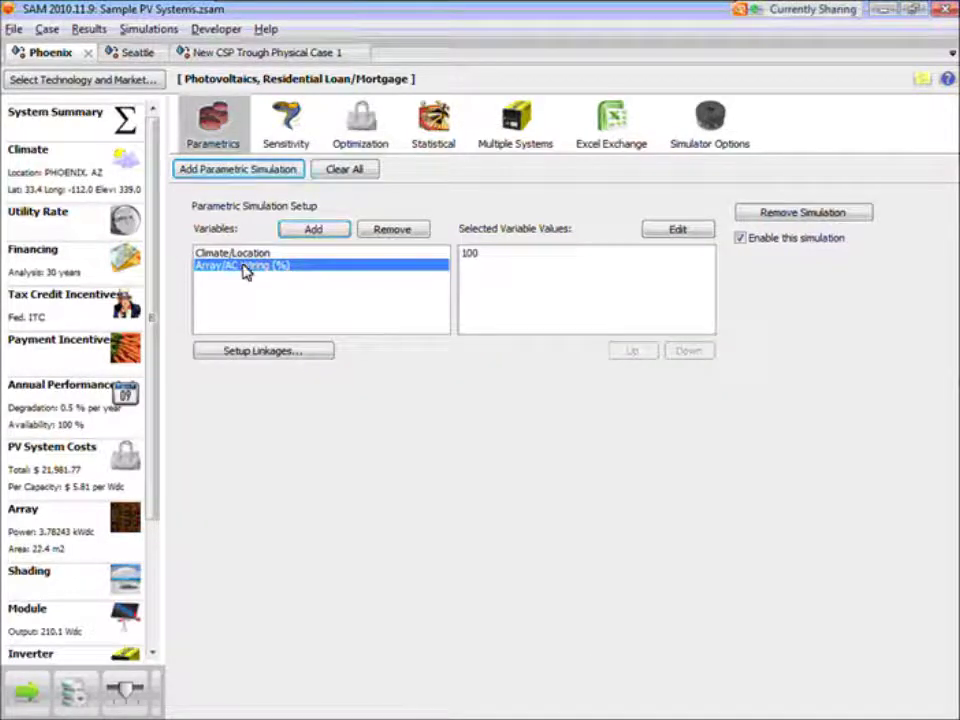
pyautogui.click(414, 231)
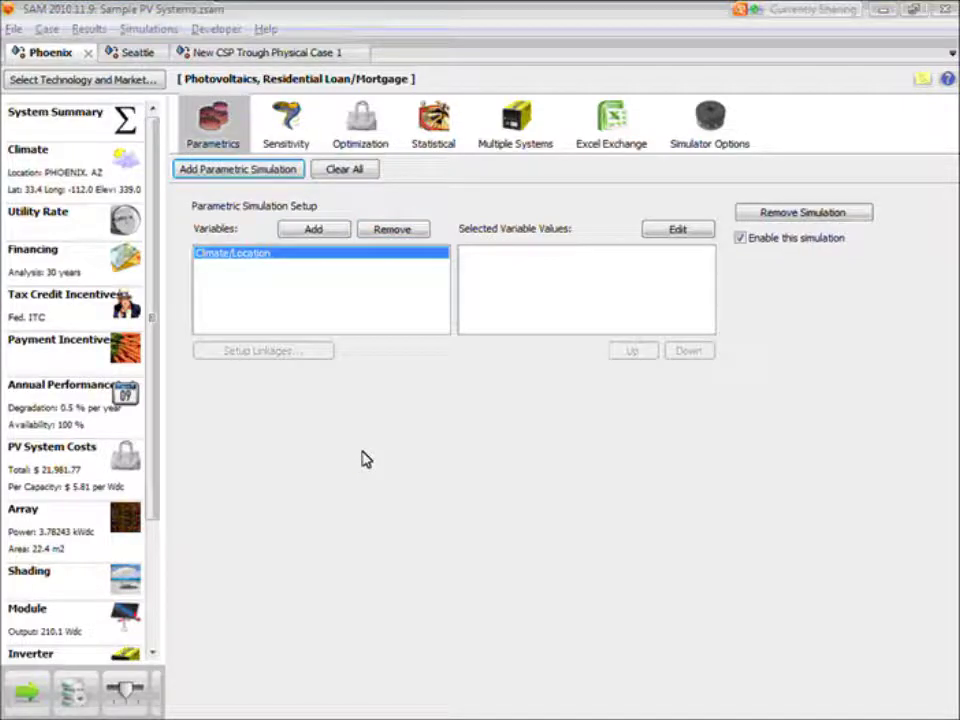
# - Move and resize the SAM Help window, then reopen help on the Parametric Analysis topic
pyautogui.moveTo(940, 182); pyautogui.dragTo(500, 135)
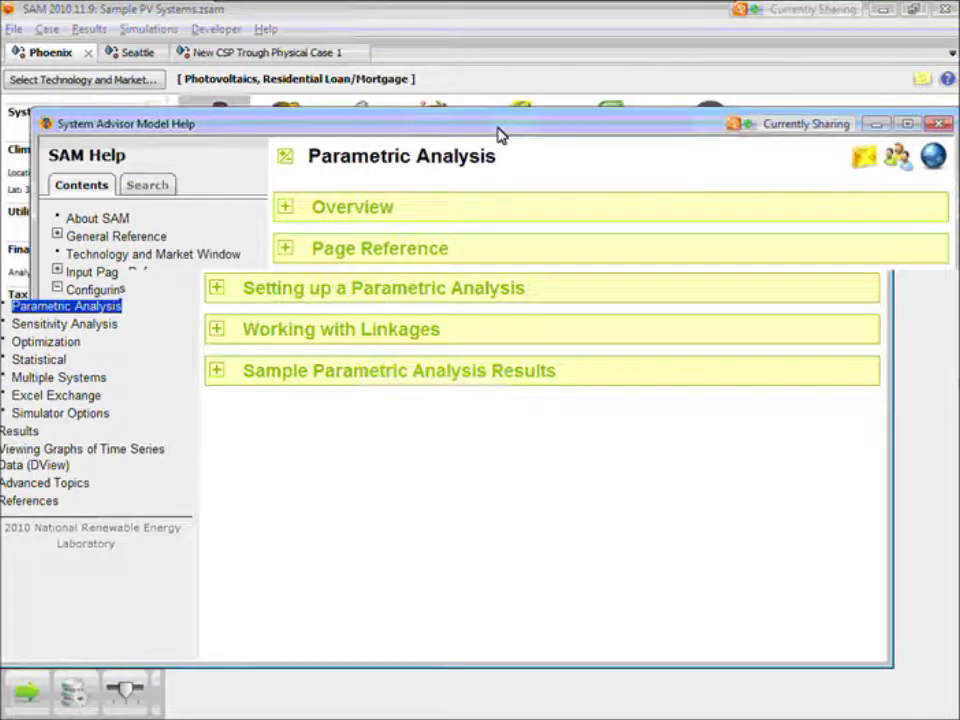
pyautogui.moveTo(34, 660); pyautogui.dragTo(163, 660)
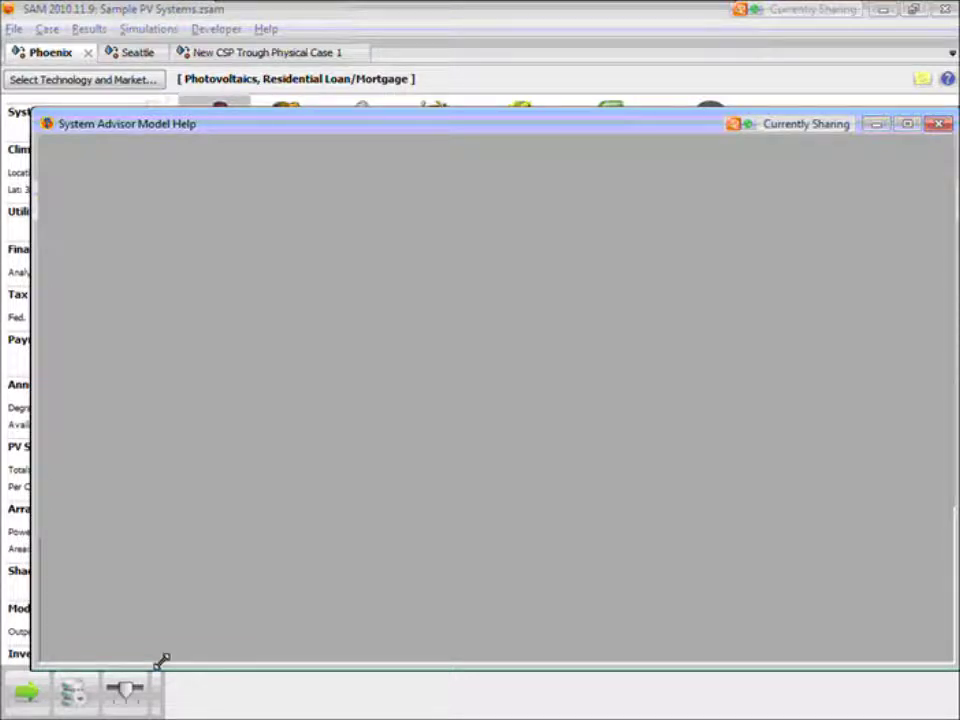
pyautogui.moveTo(162, 660); pyautogui.dragTo(182, 662)
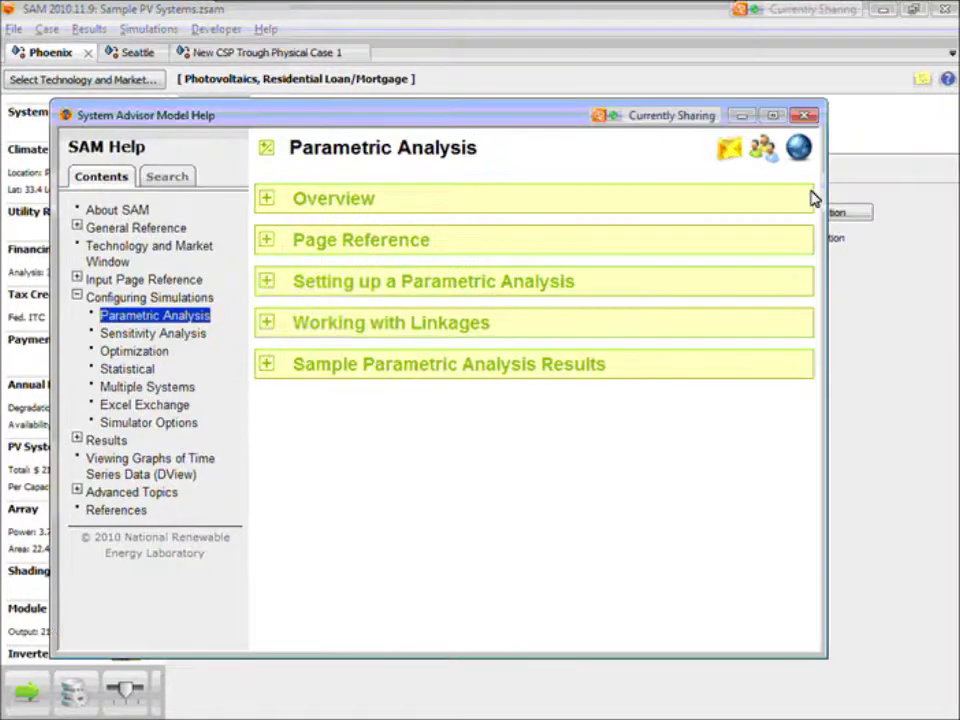
pyautogui.click(806, 117)
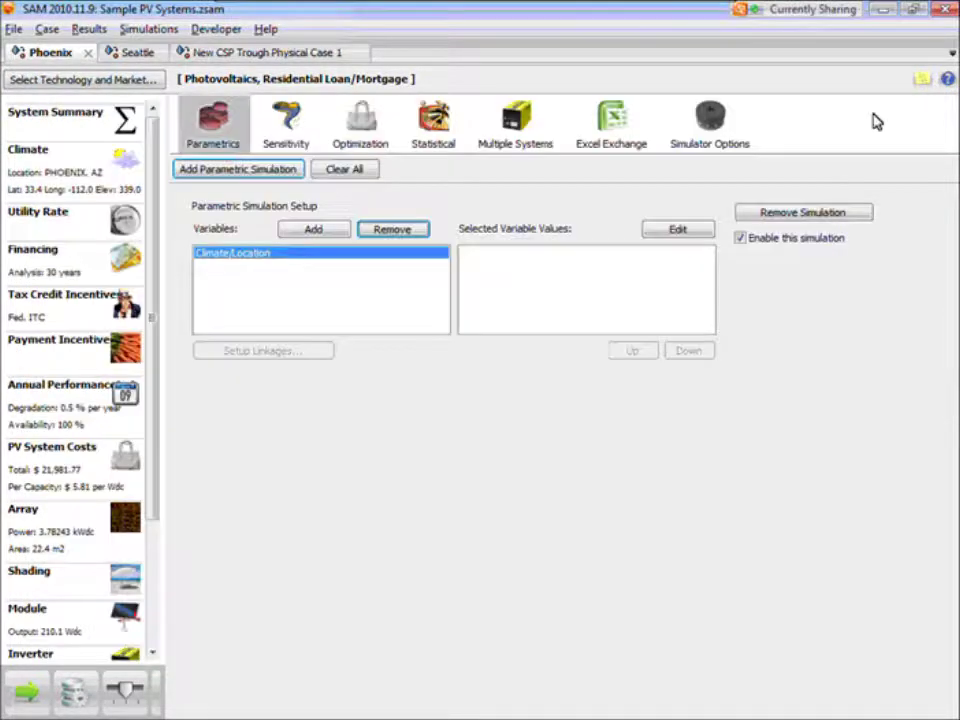
pyautogui.click(948, 82)
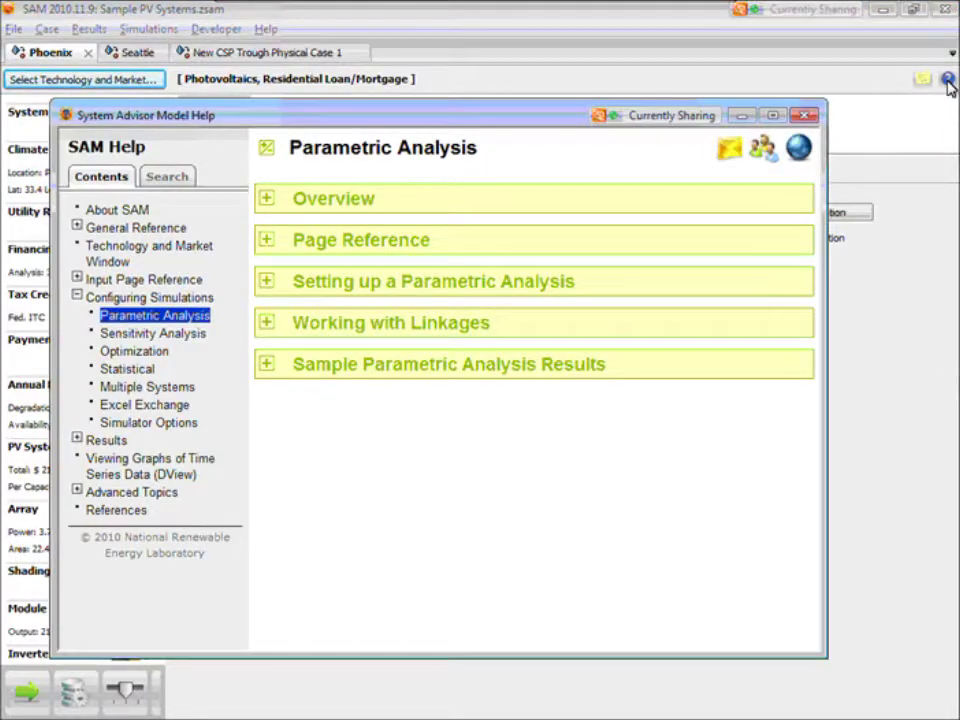